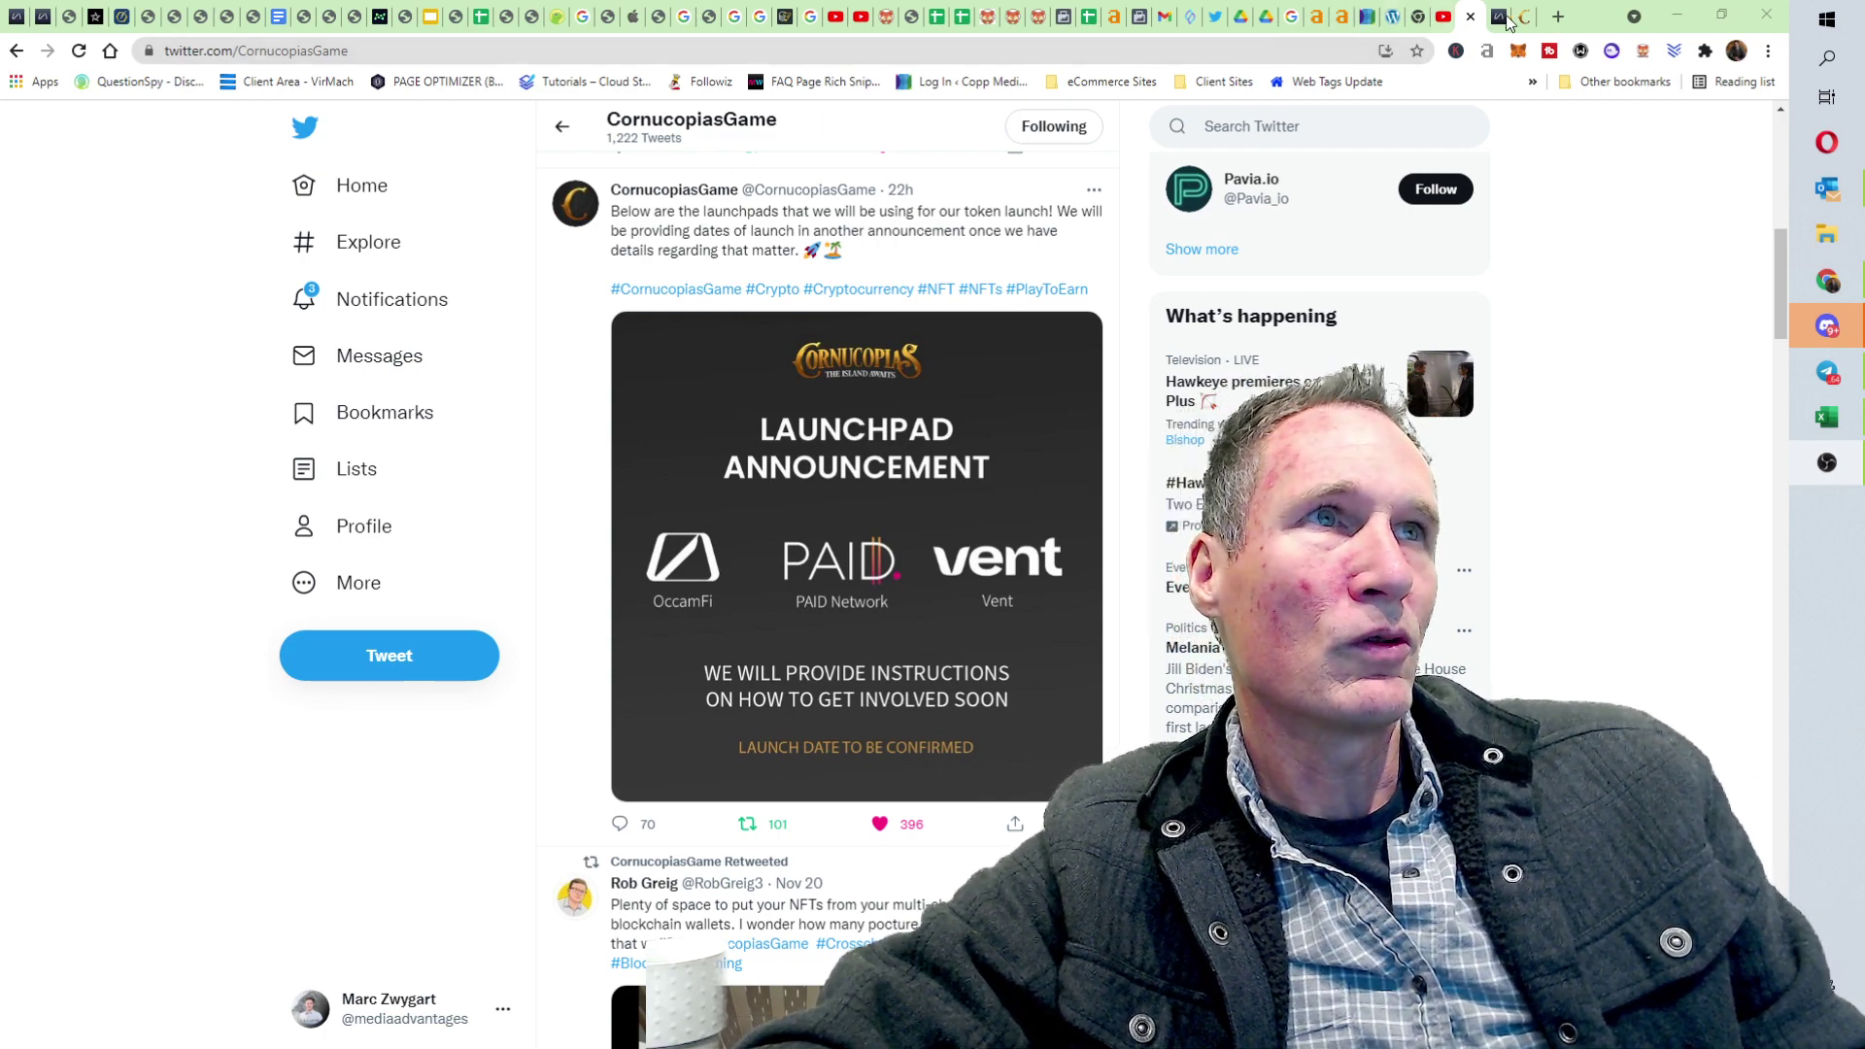
Step: Open the Cornucopias website and look through its home page down to the press section
left_click(1496, 20)
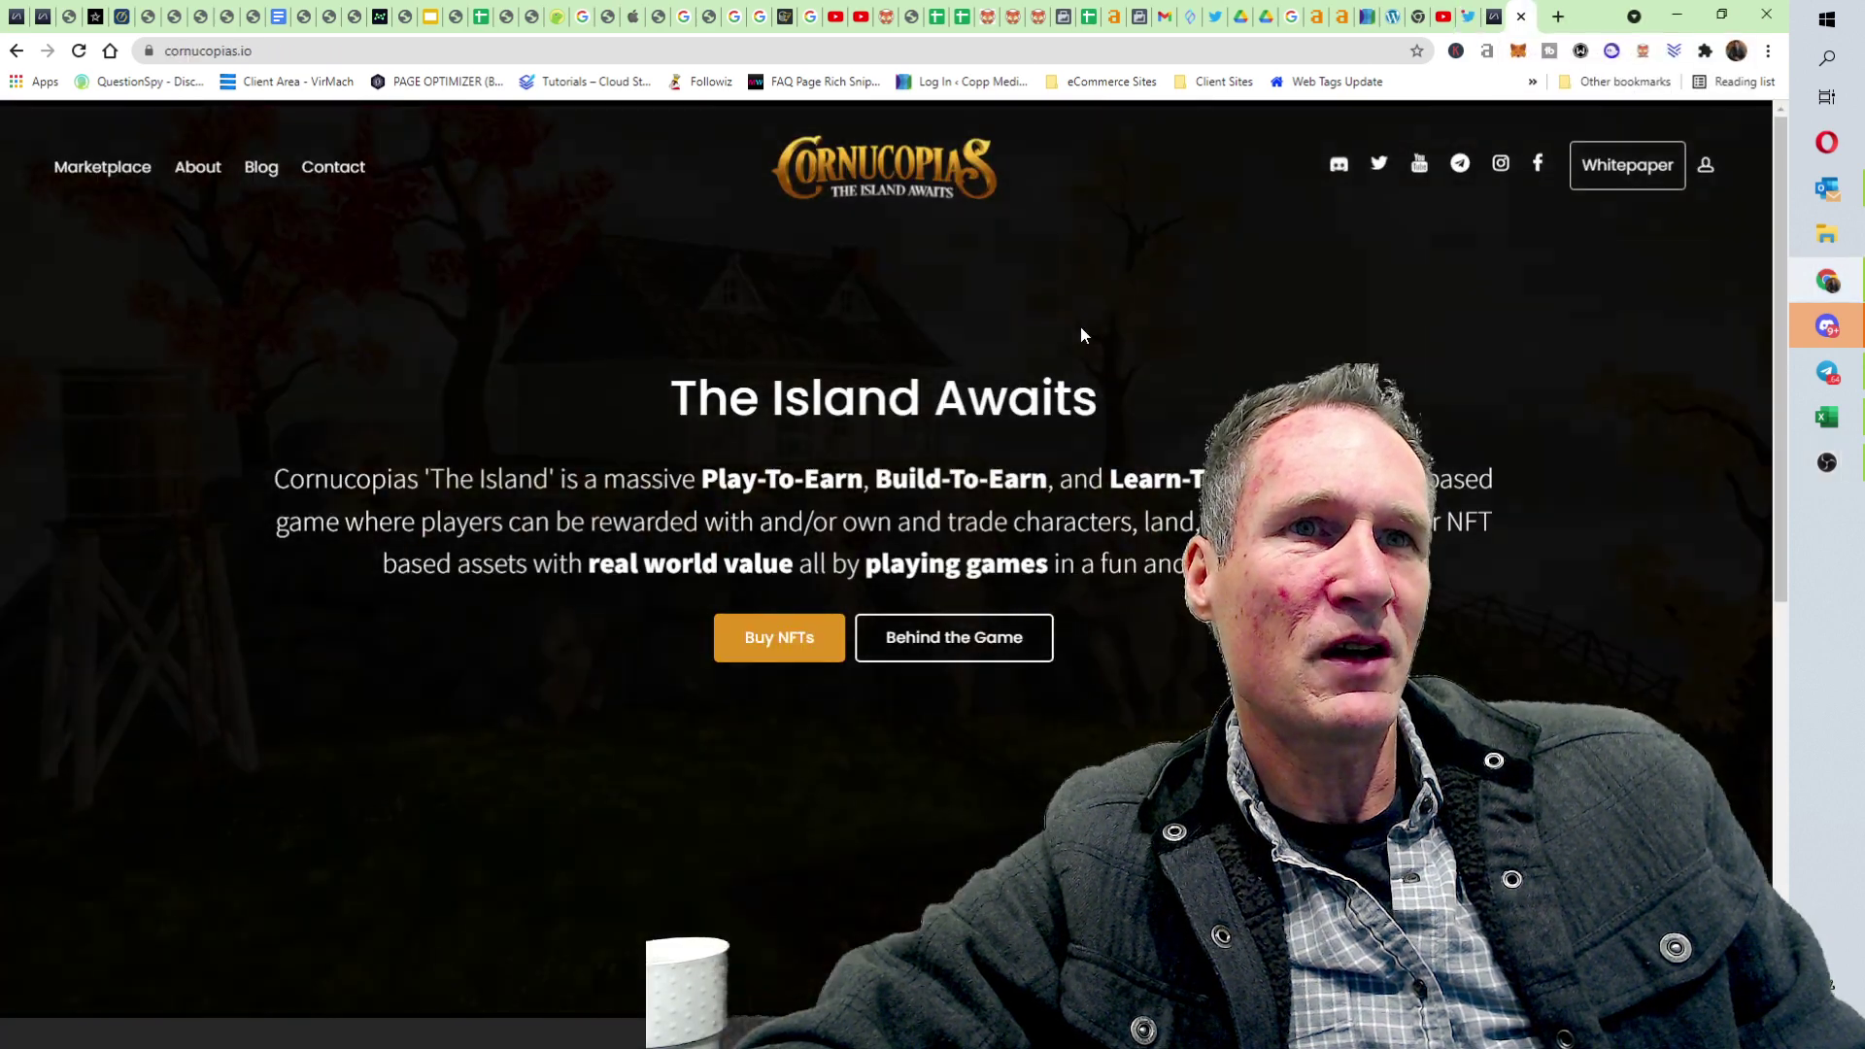
scroll(1080, 335, "down", 5)
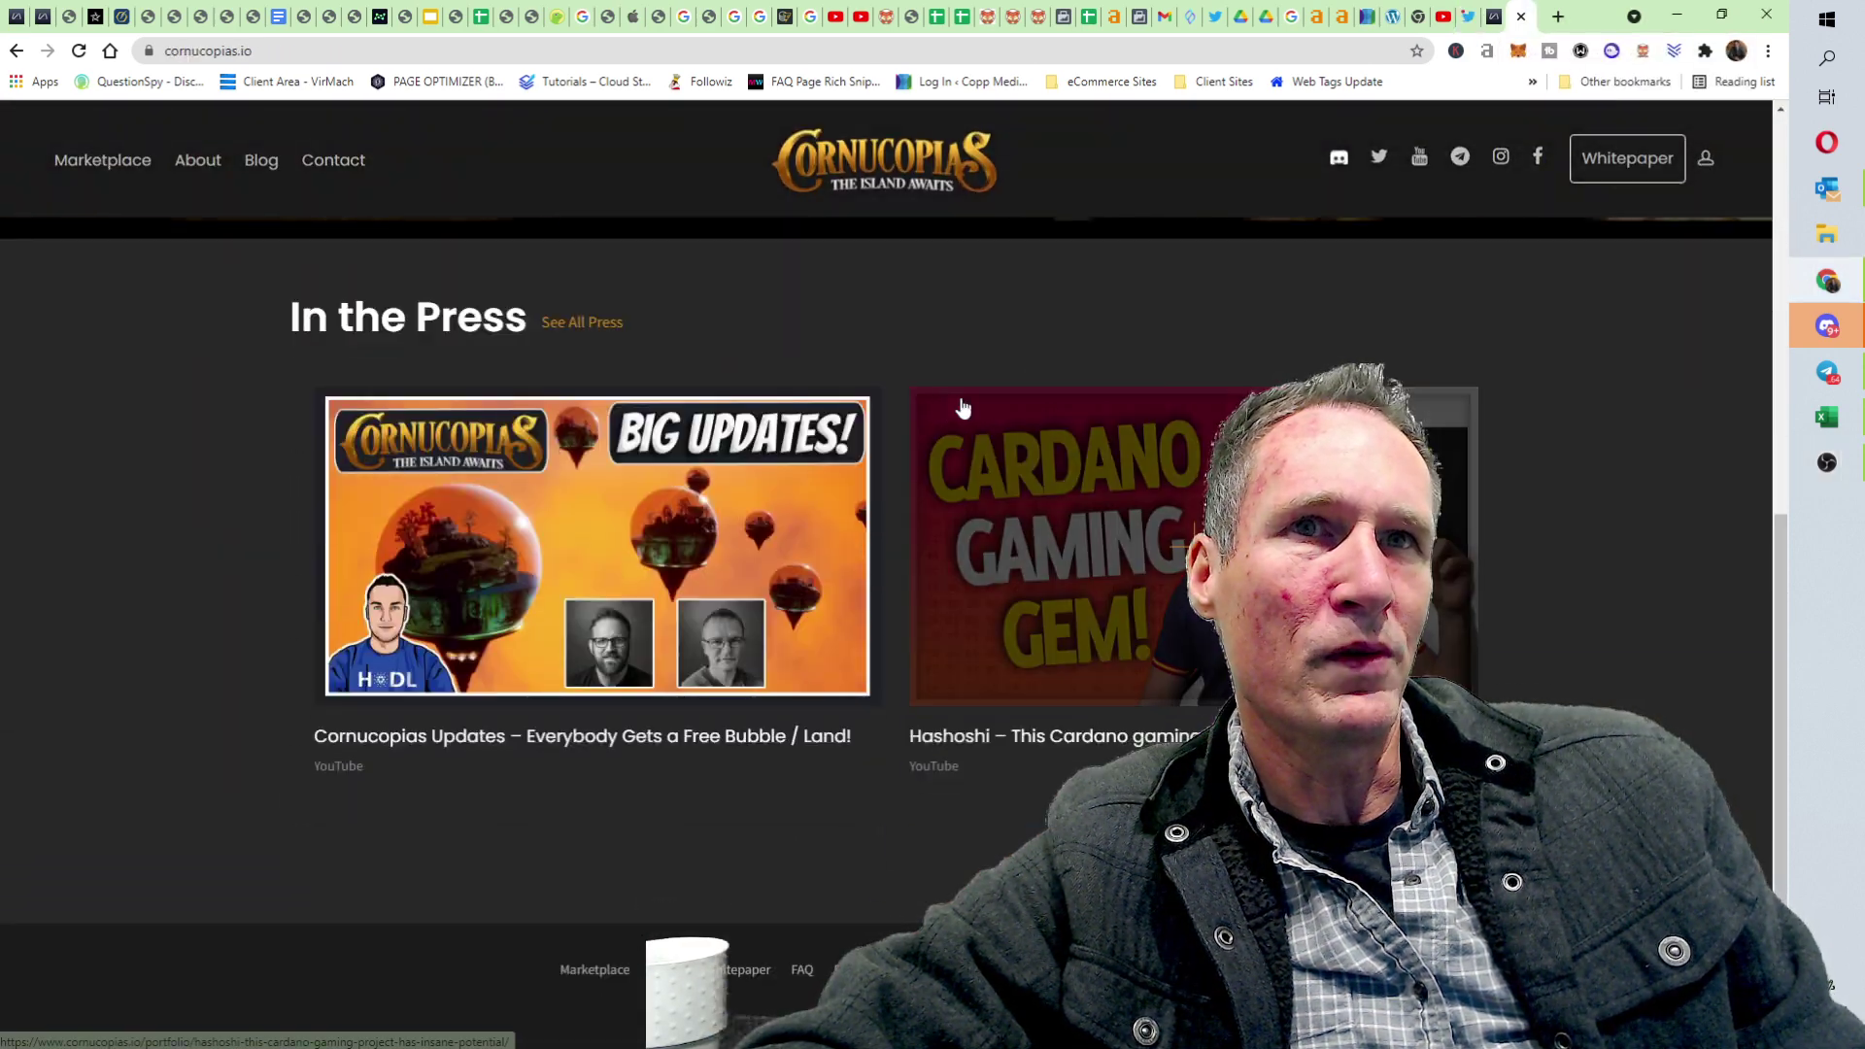
scroll(933, 416, "down", 1)
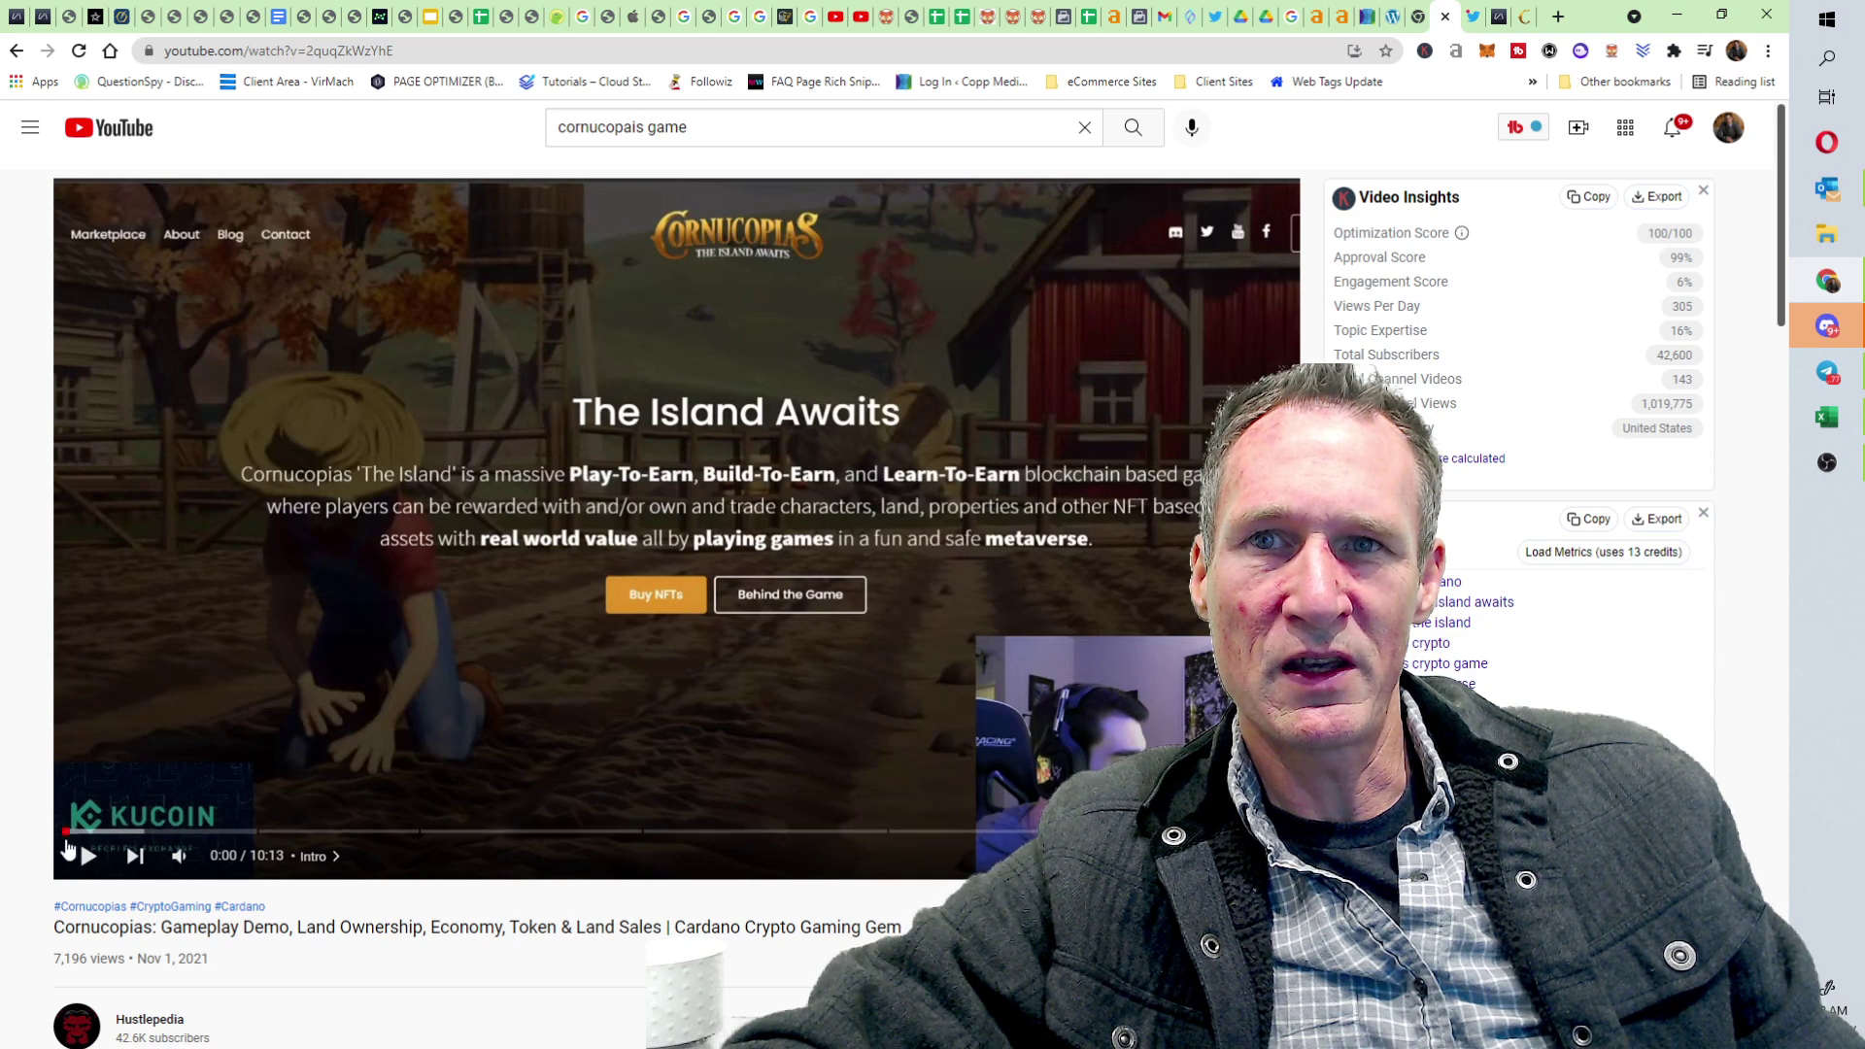
Step: Play the Cornucopias YouTube video and jump to its Cornucopias Demo Gameplay chapter
left_click(86, 851)
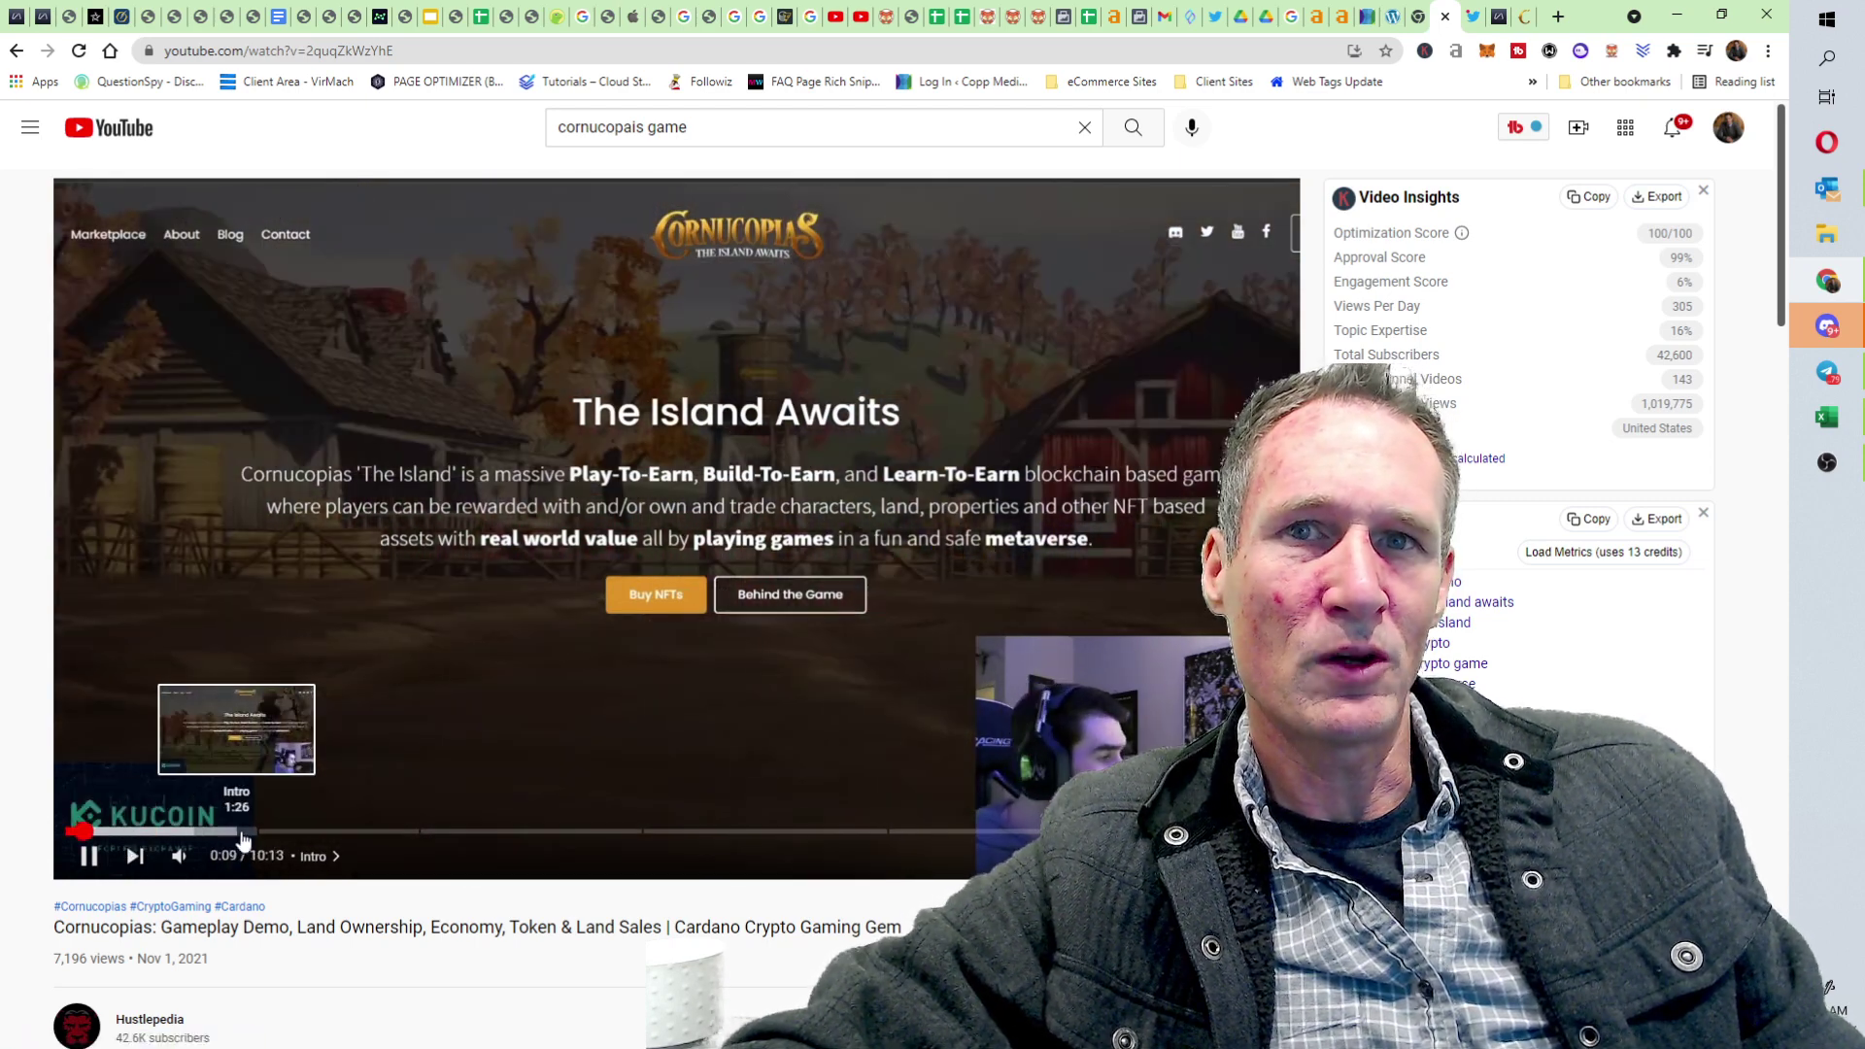
left_click(315, 856)
left_click(1563, 500)
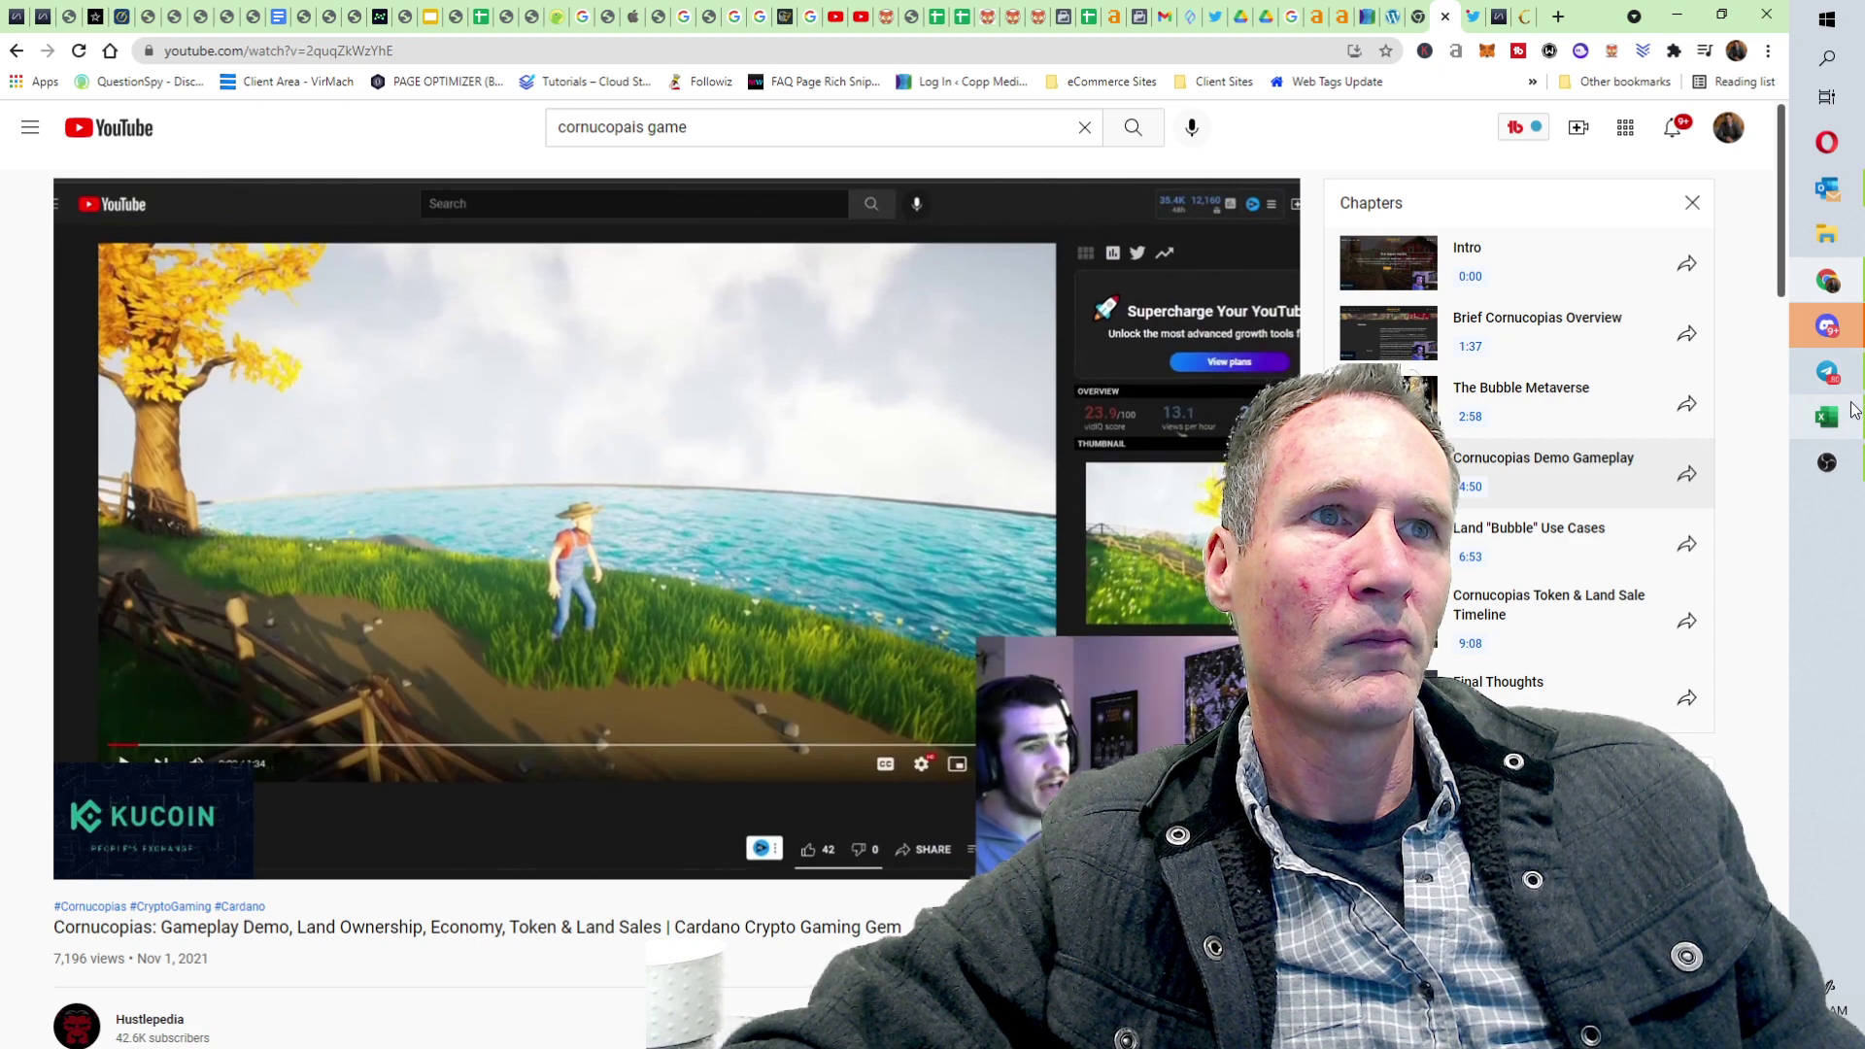
mouse_move(1853, 411)
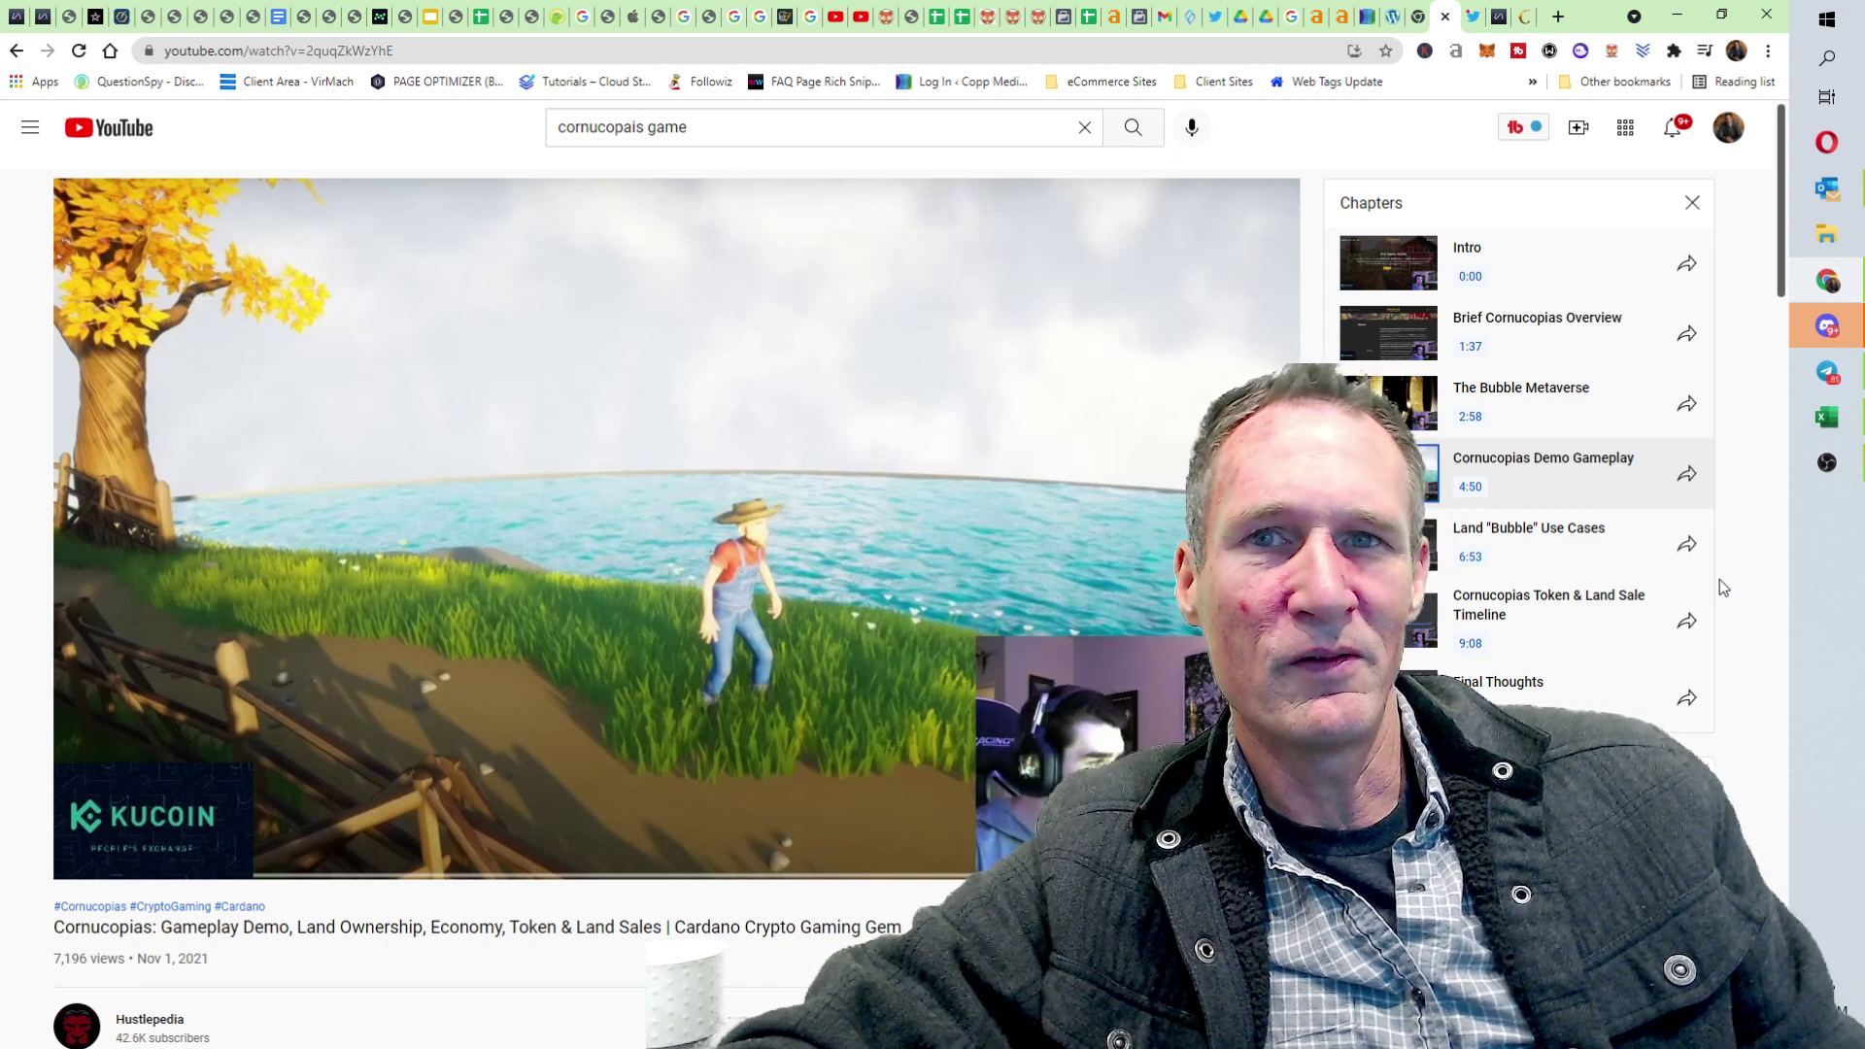
key("space")
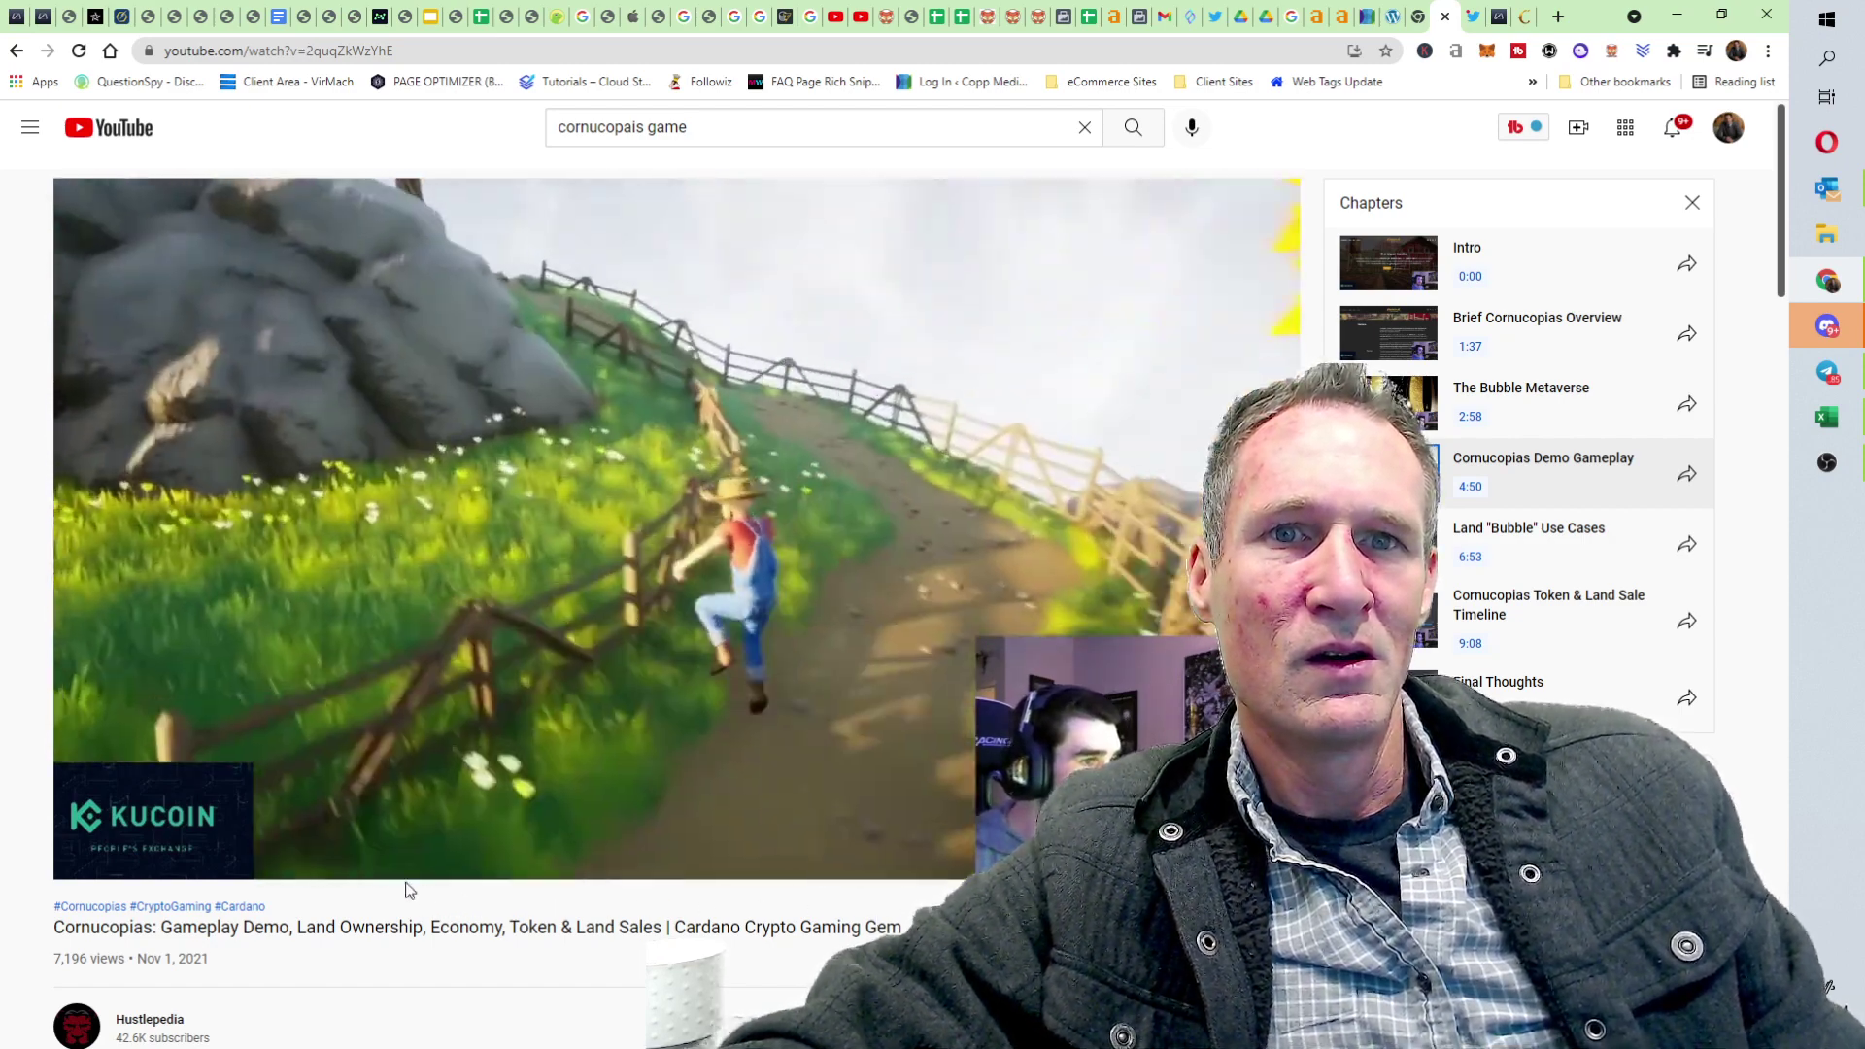
Step: Skip forward through the demo gameplay chapter, jumping to 5:34 and two further points
mouse_move(403, 850)
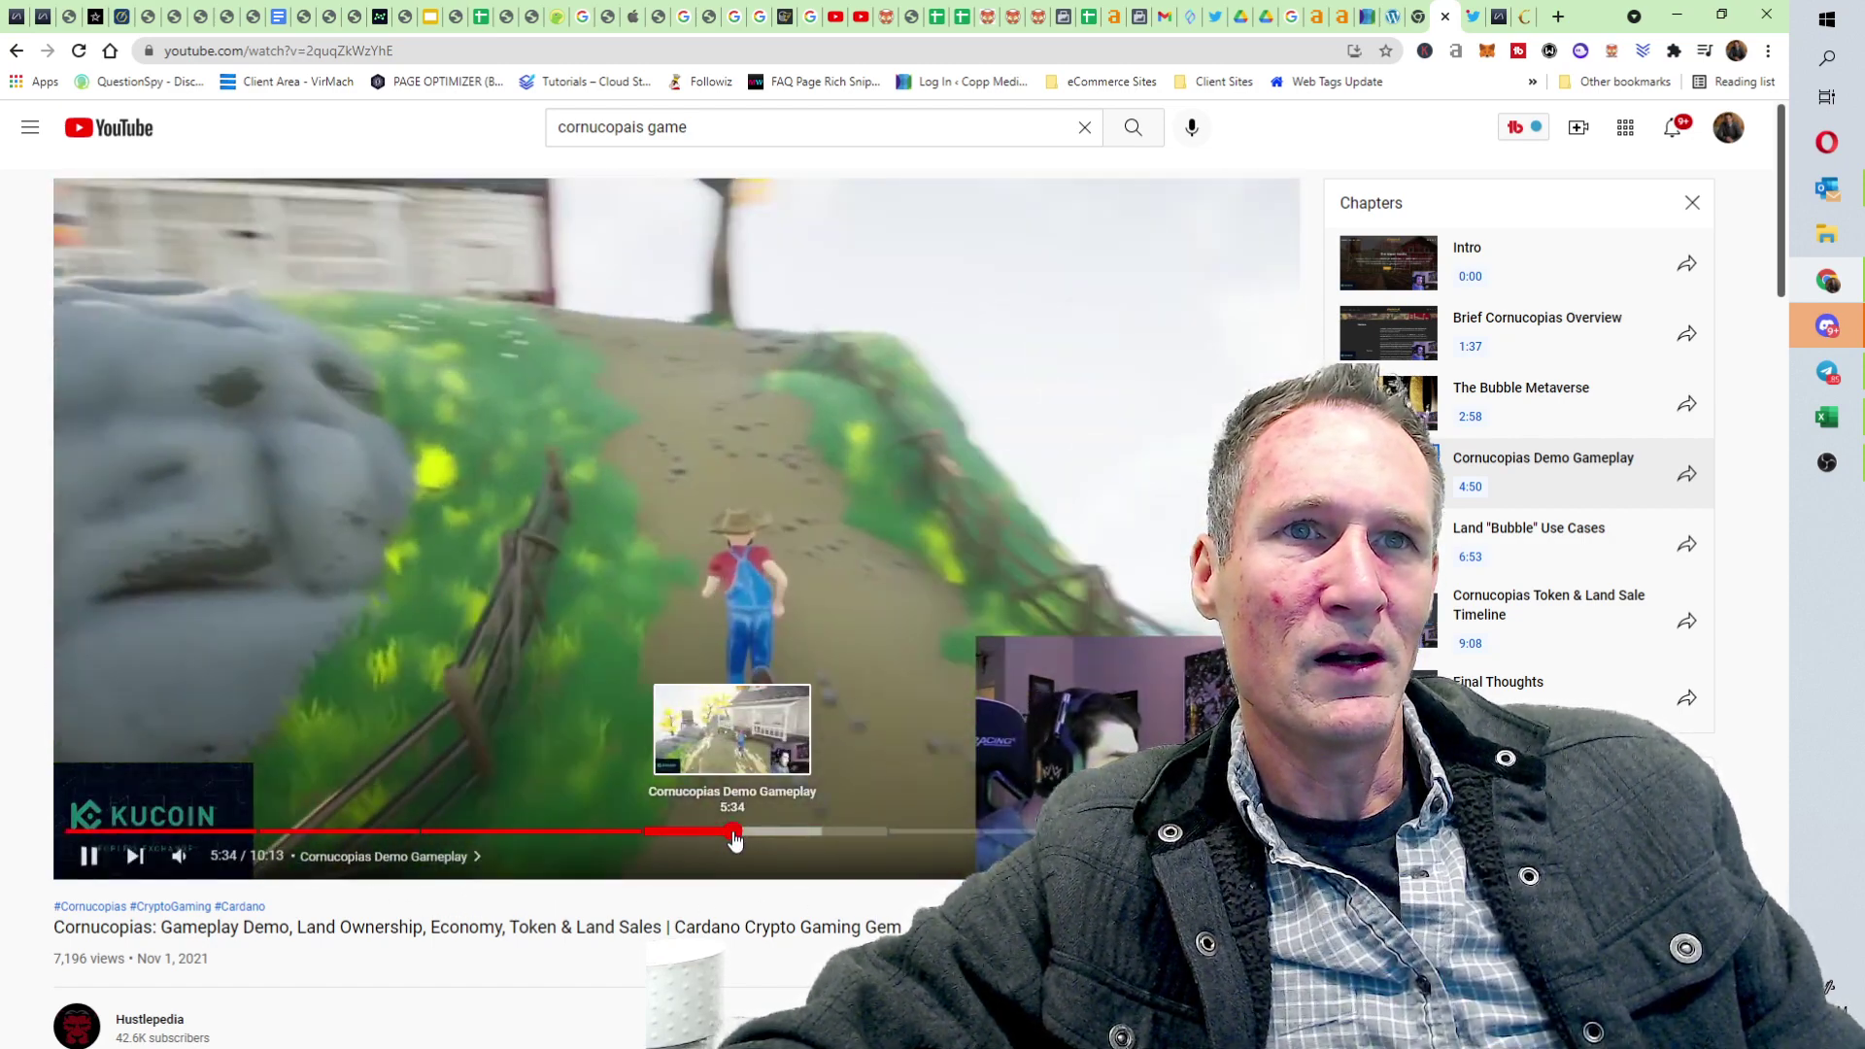
left_click(733, 833)
left_click(774, 833)
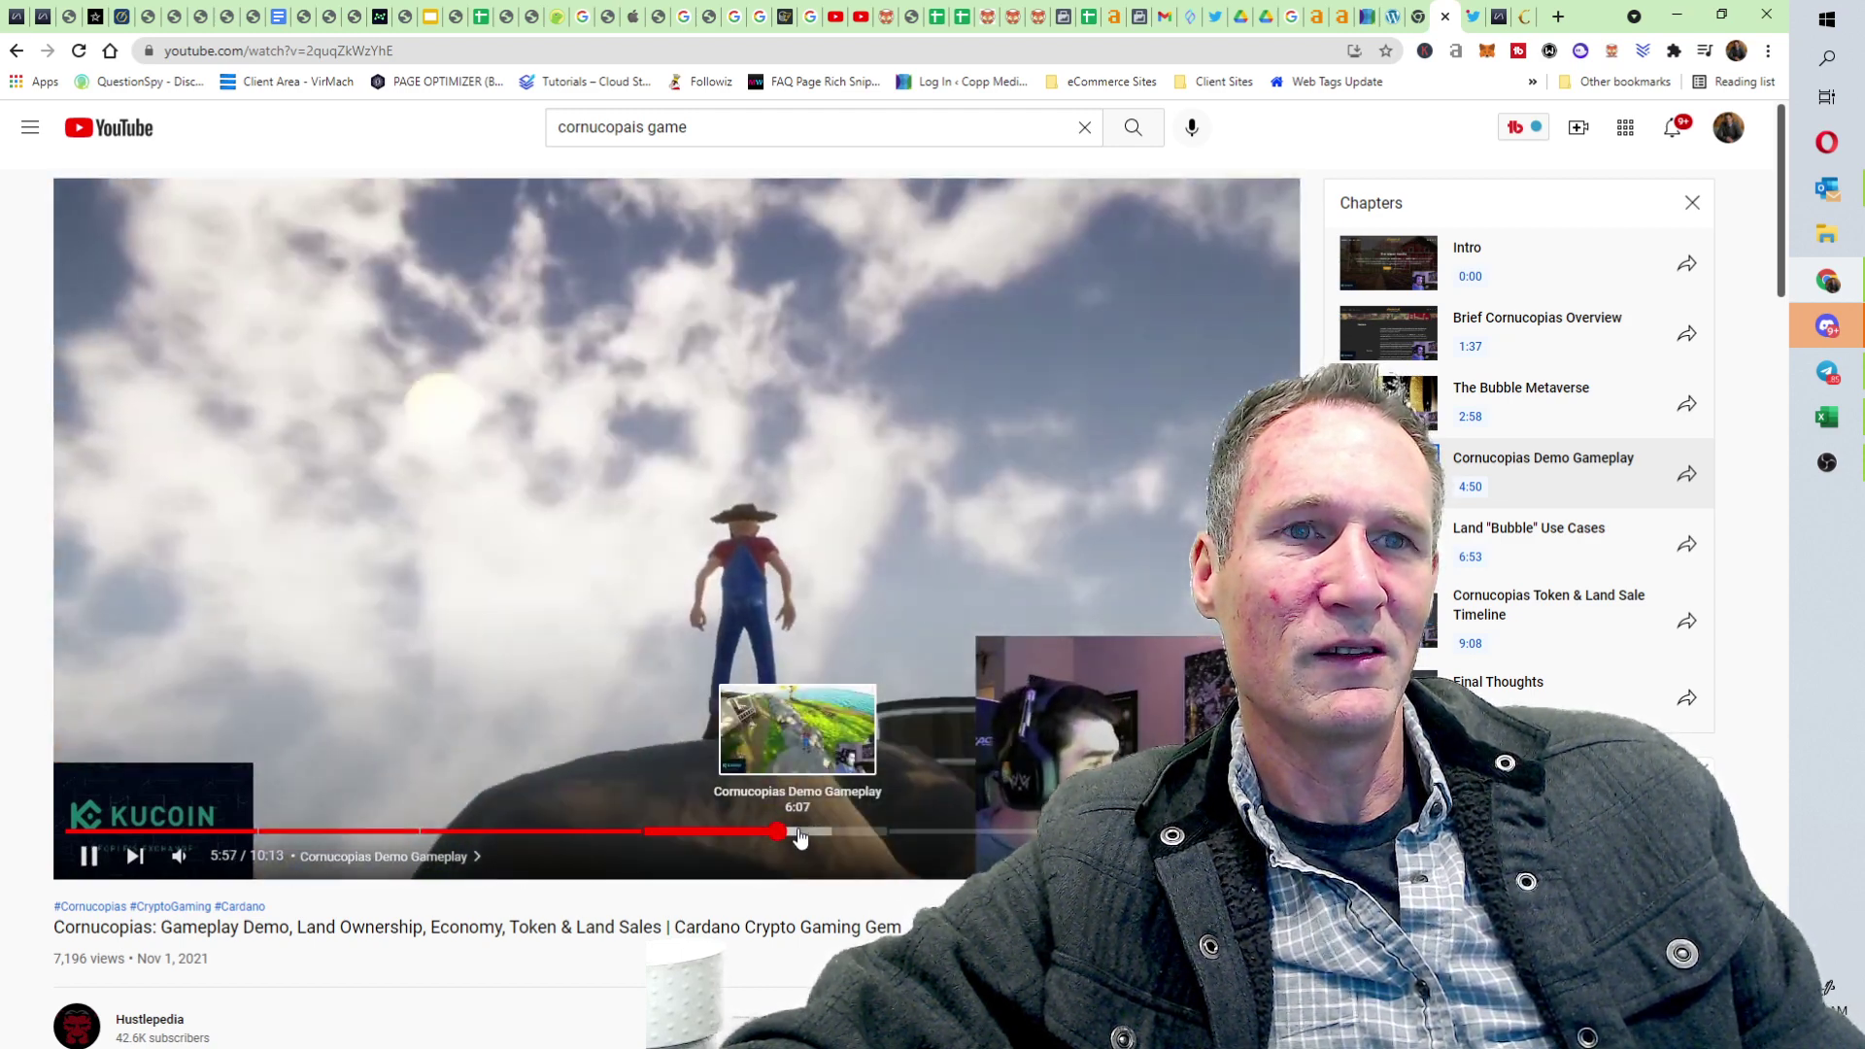
left_click(818, 836)
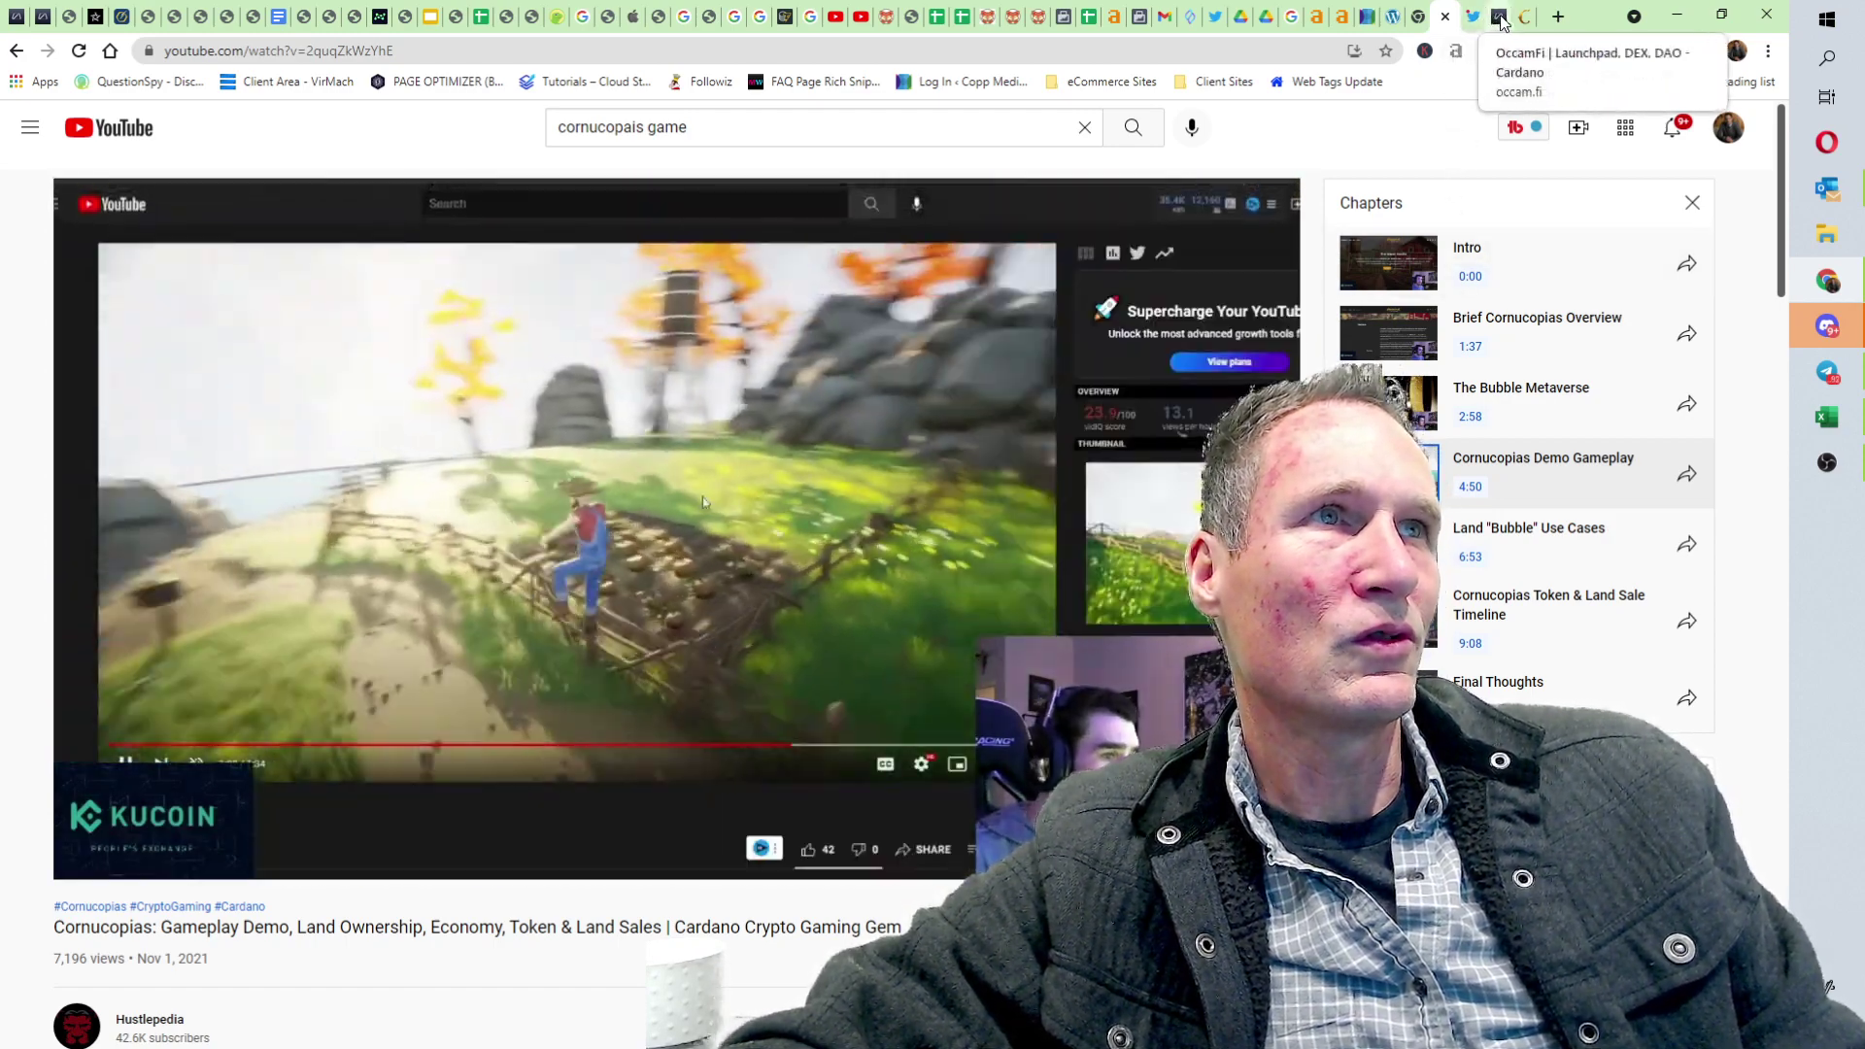
Step: Switch to the occam.fi site and launch its Razer App launchpad
left_click(1499, 17)
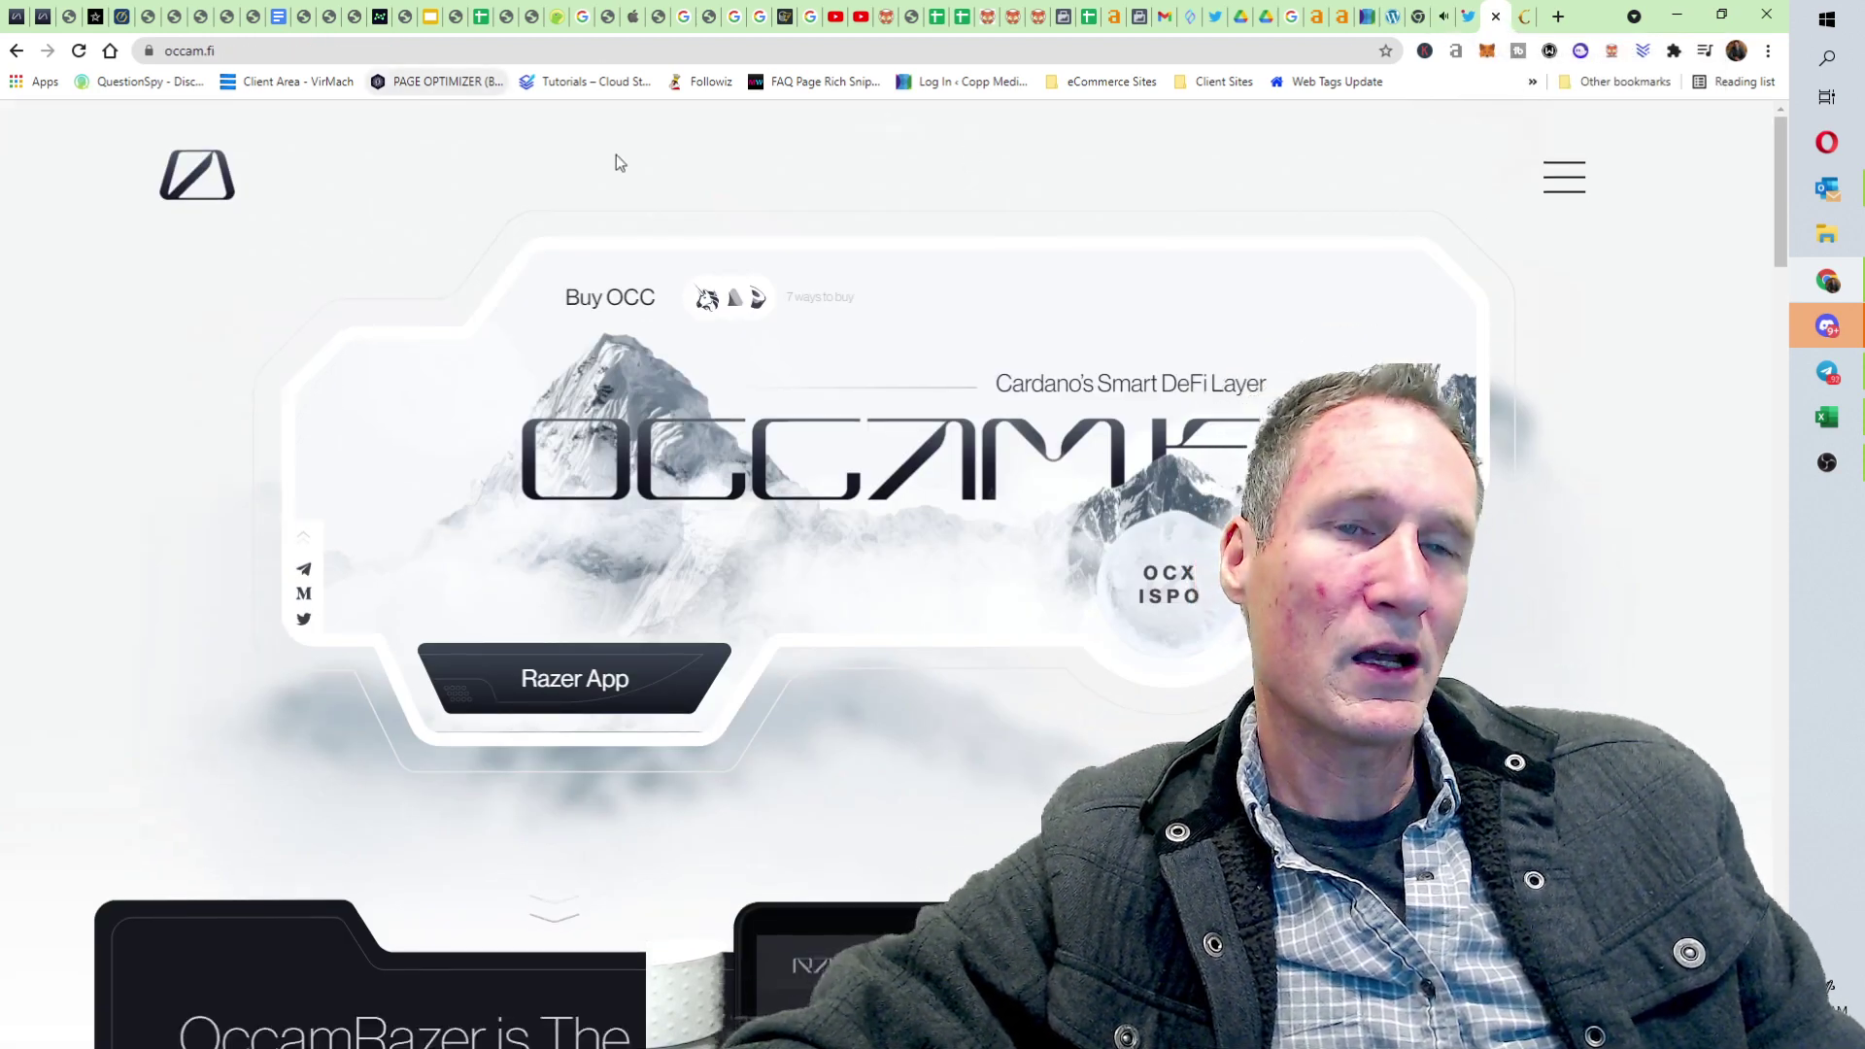
left_click(216, 51)
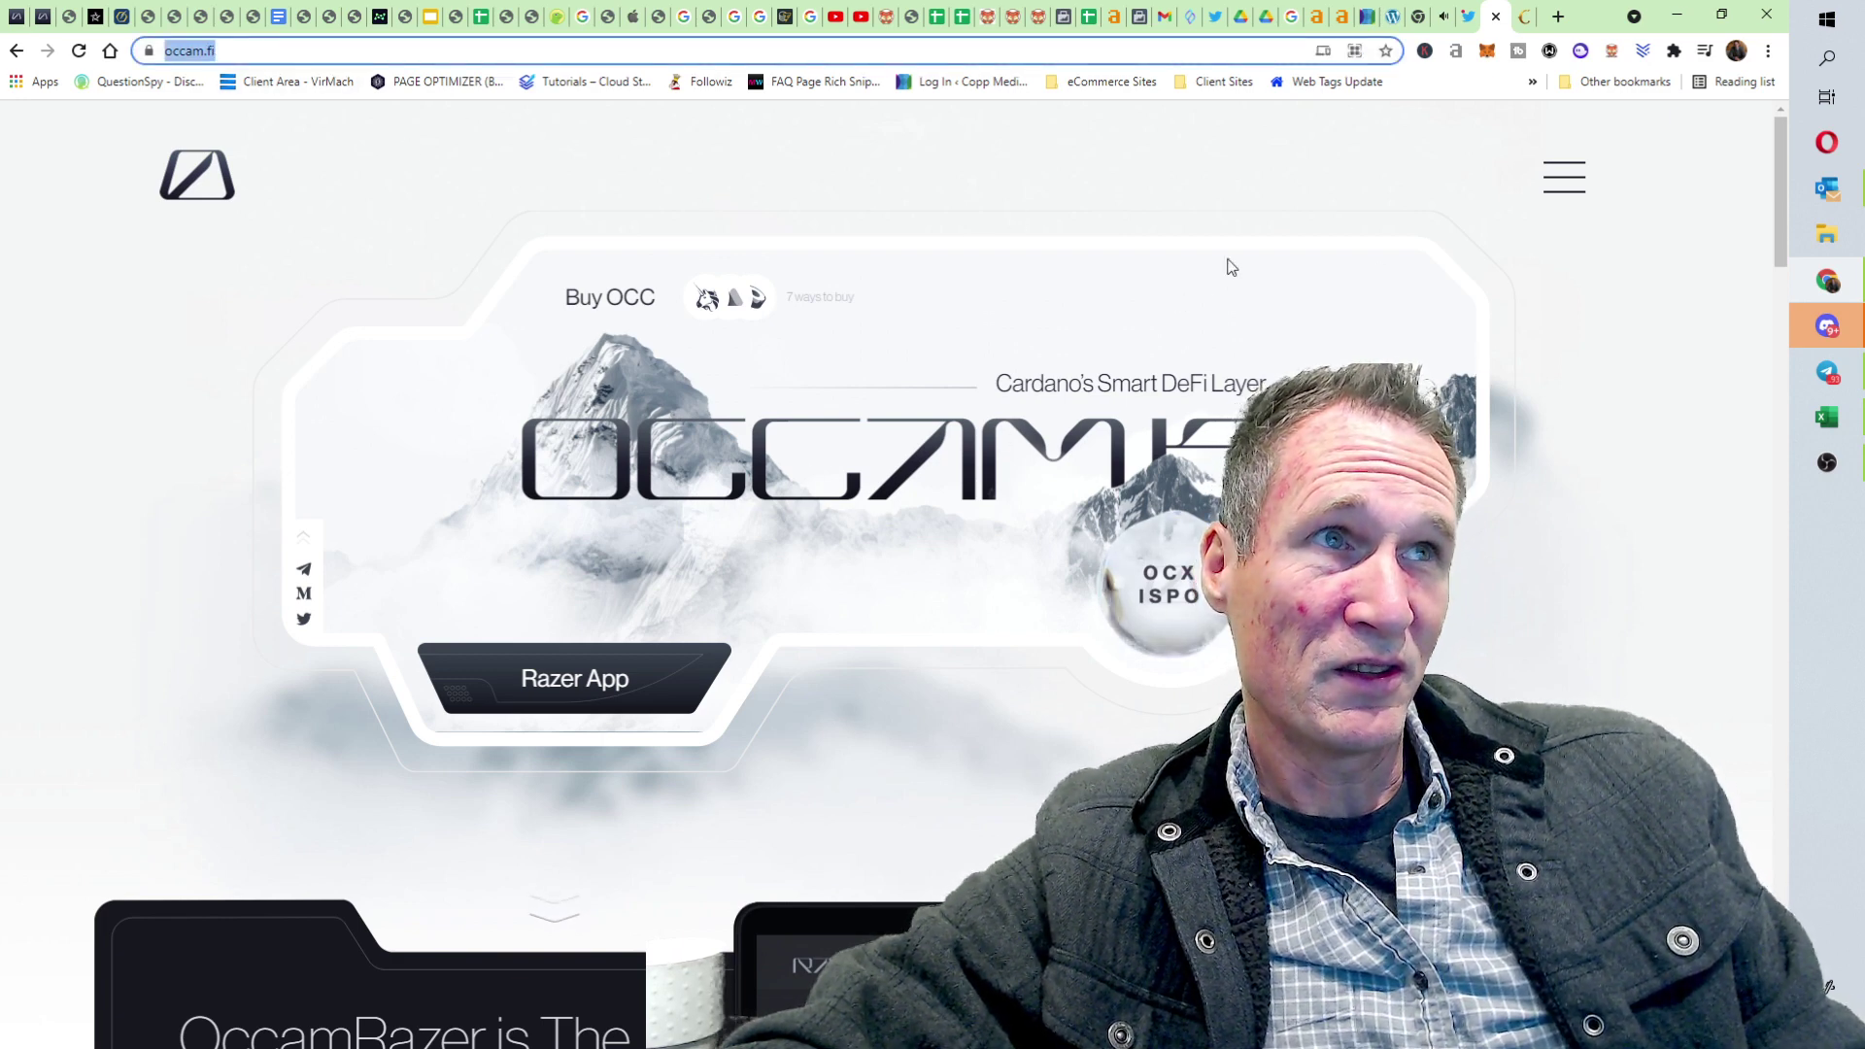
left_click(568, 684)
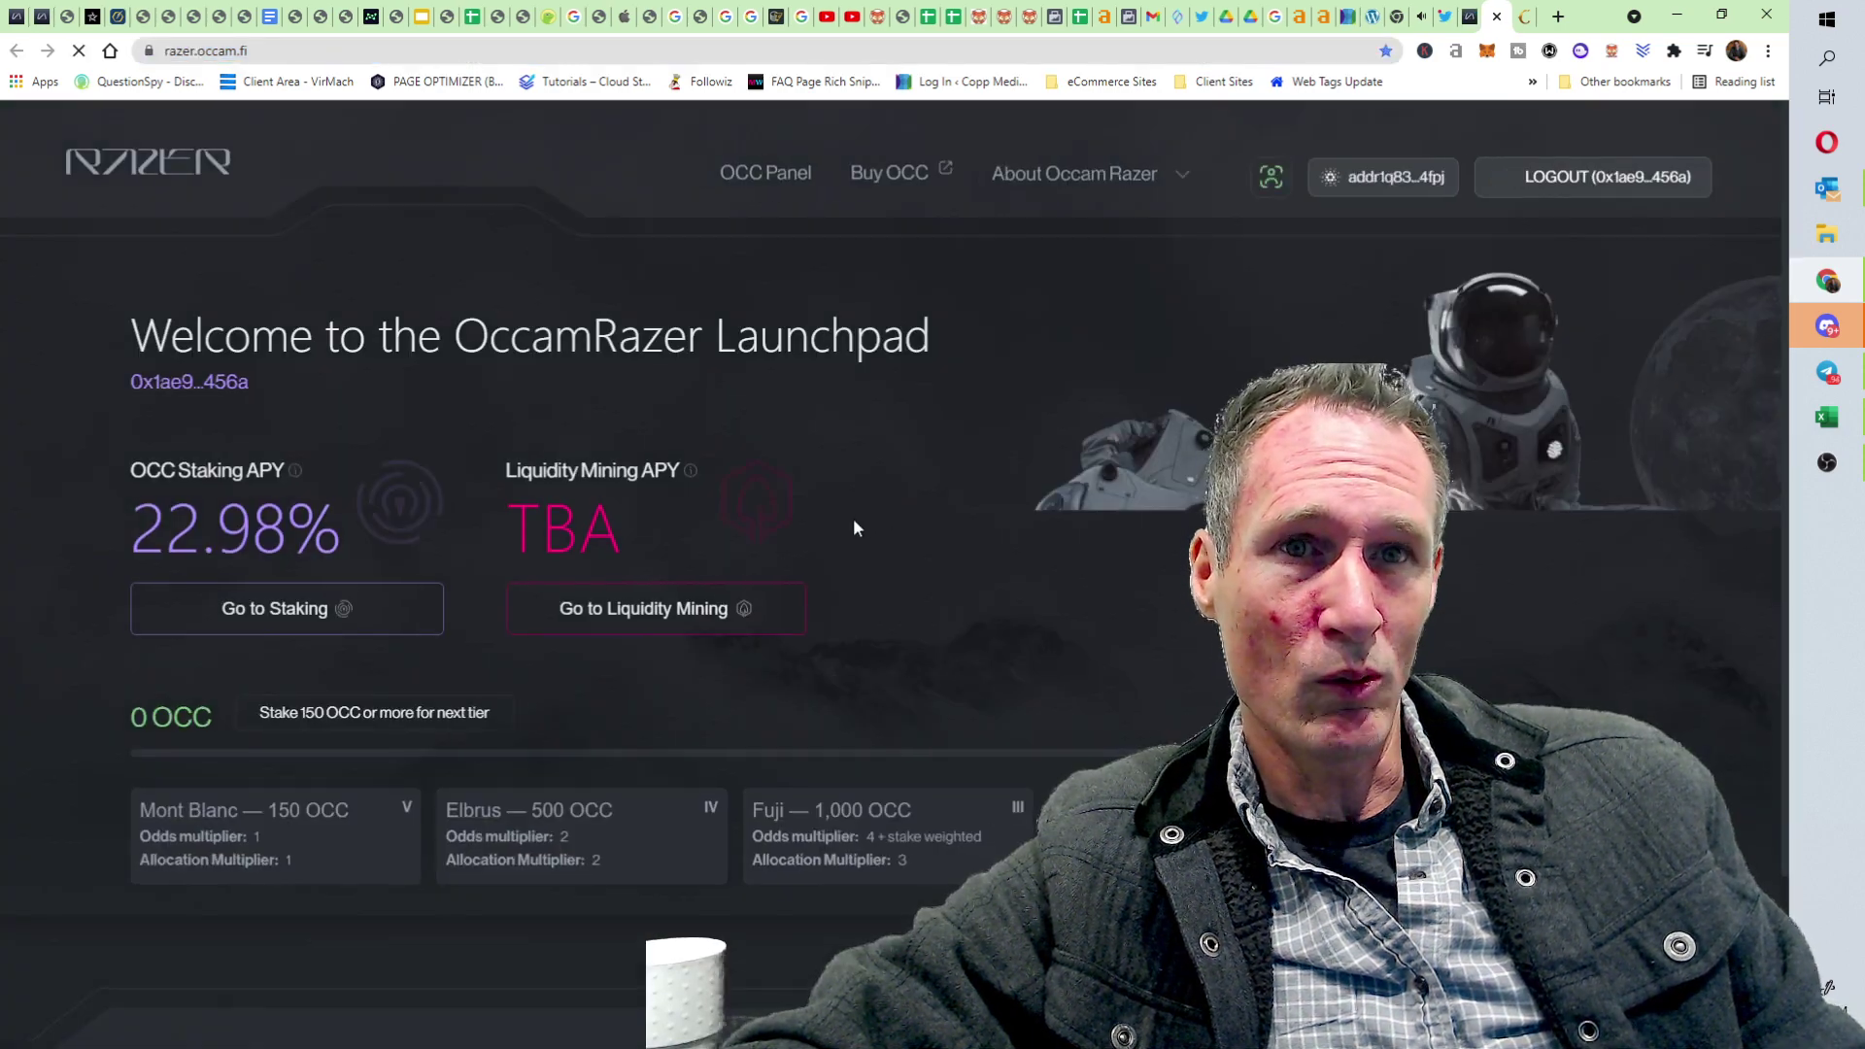
Step: Review the OccamRazer launchpad's active projects and the OCC staking tiers with their multipliers
scroll(854, 520, "down", 7)
scroll(905, 500, "down", 10)
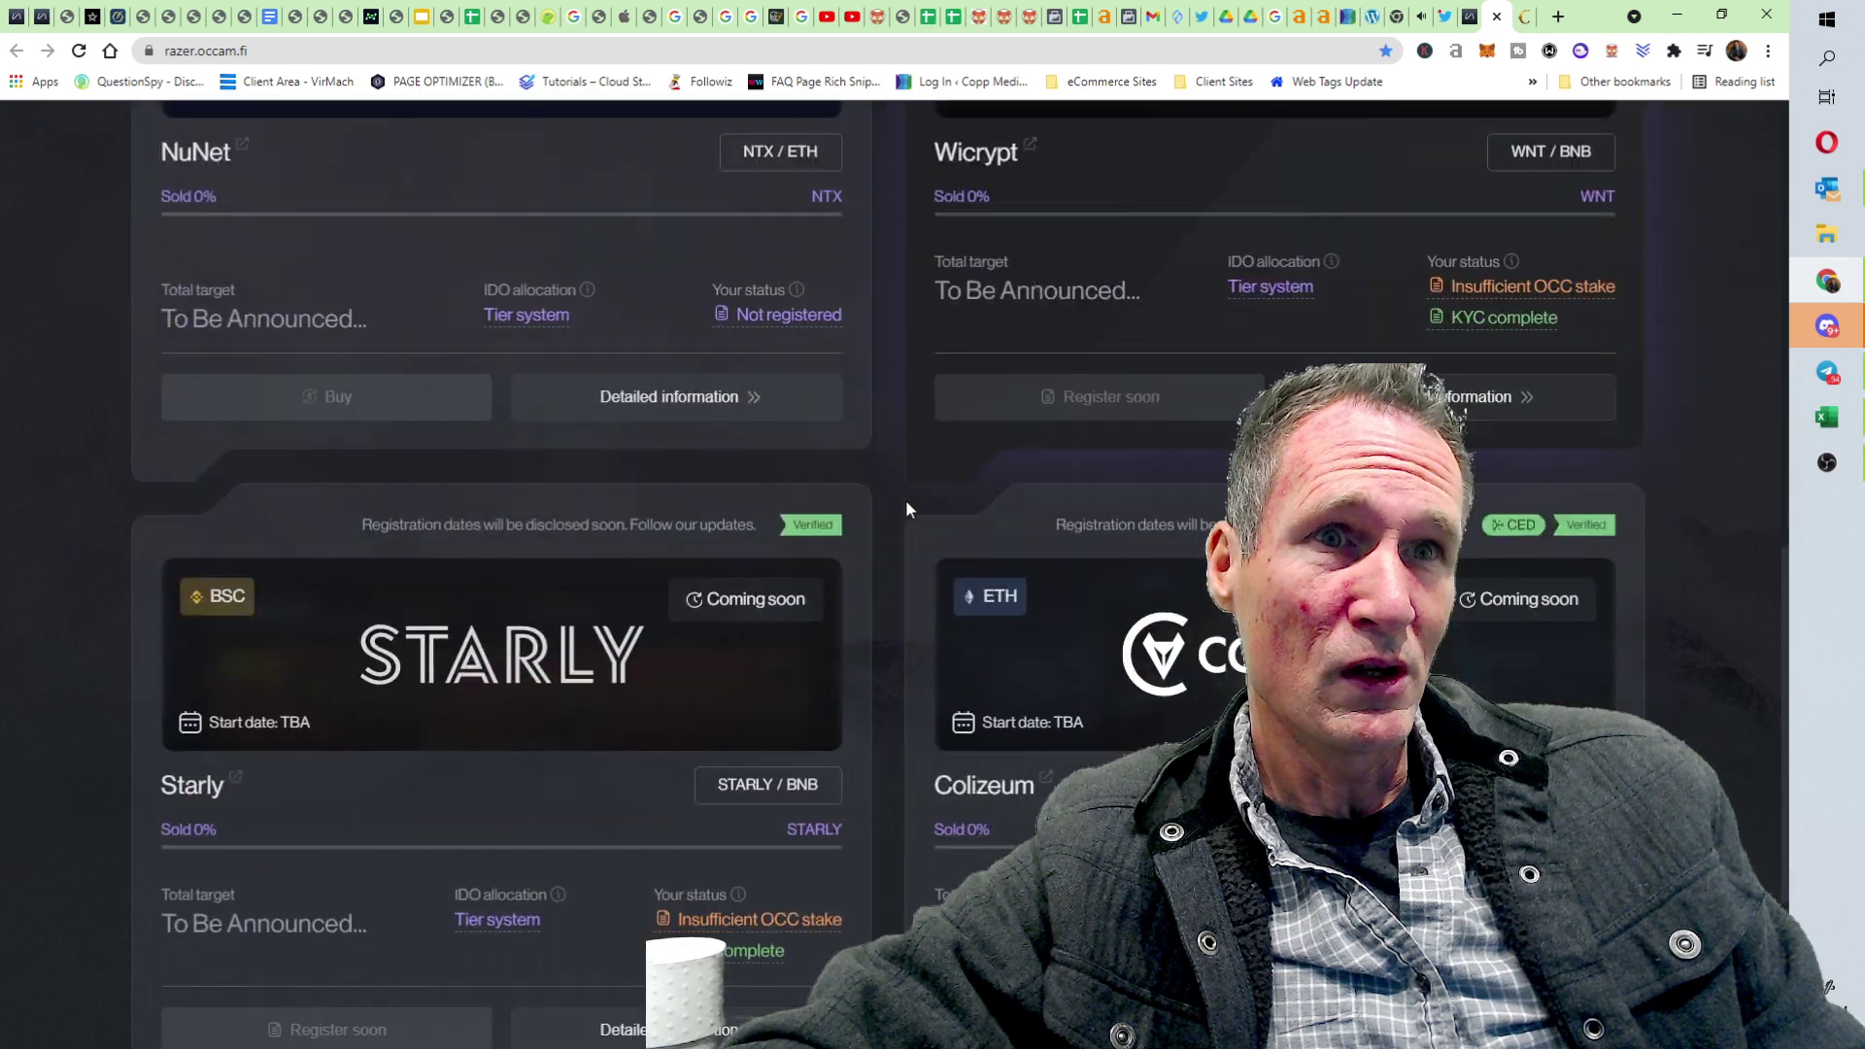
scroll(906, 500, "up", 8)
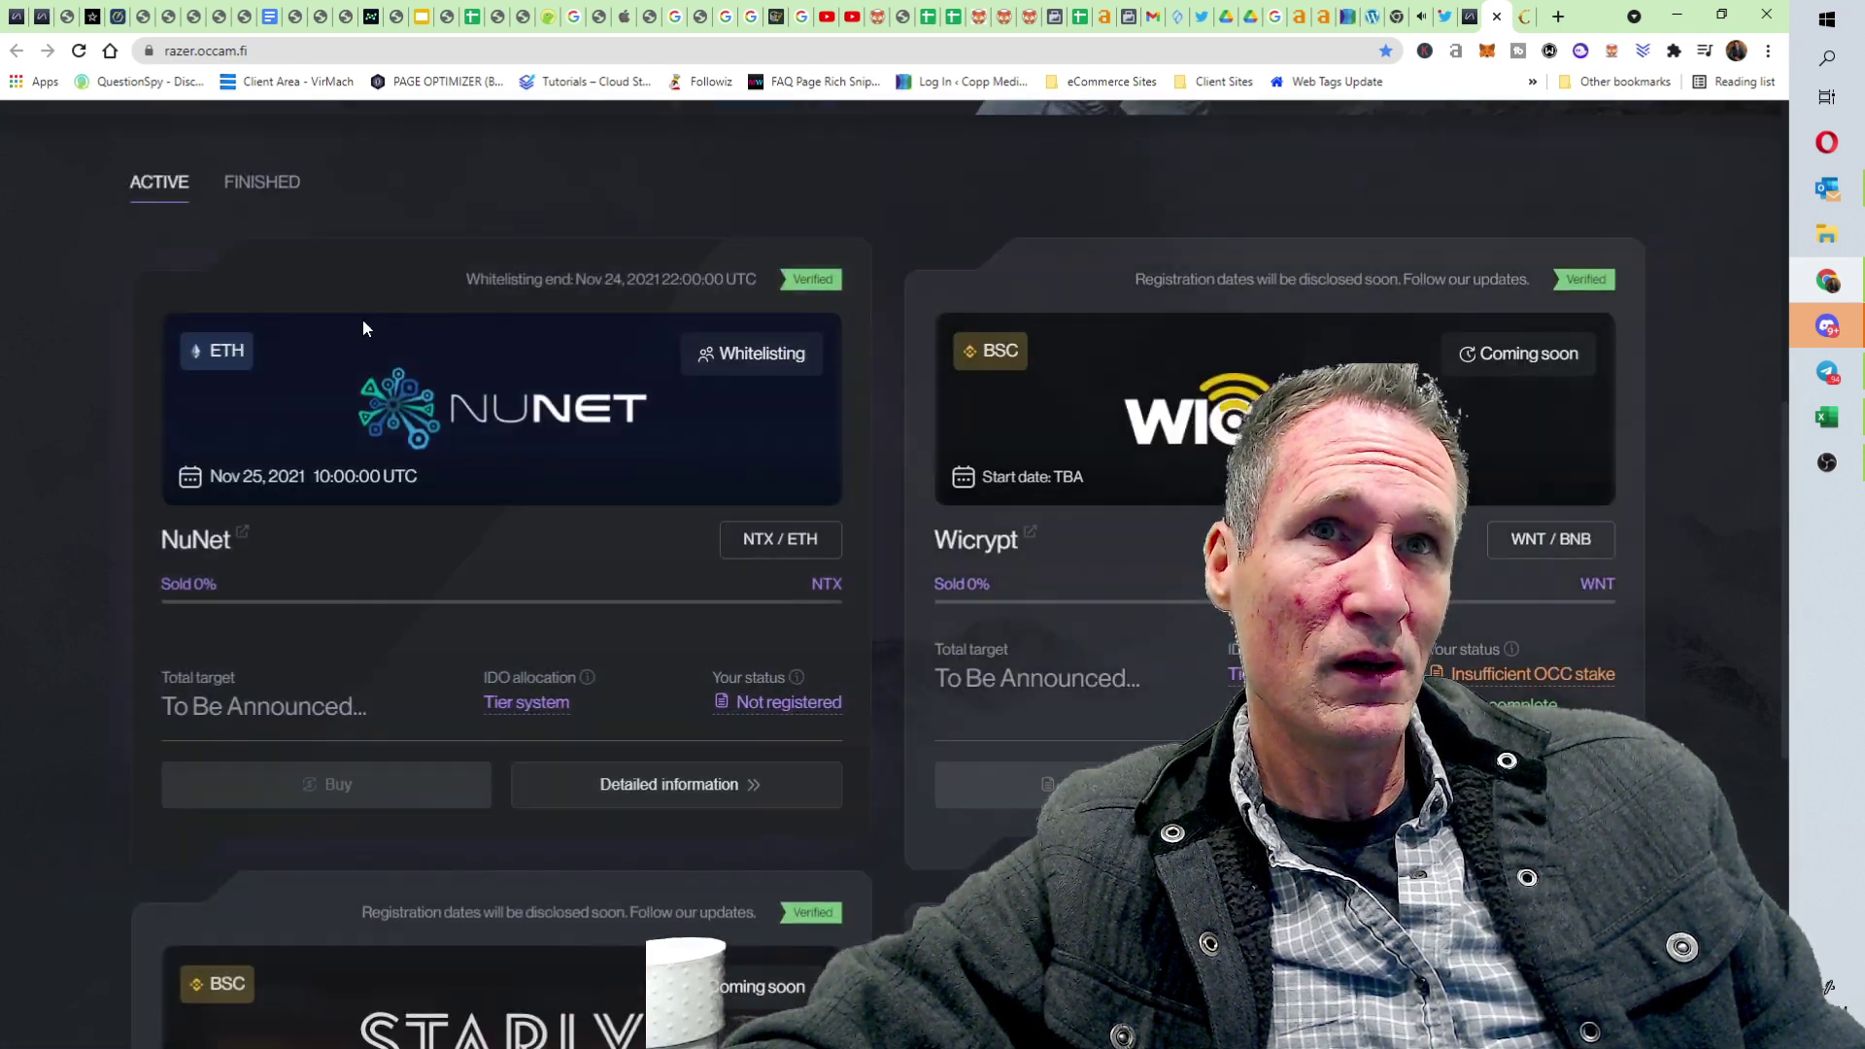
scroll(831, 381, "down", 4)
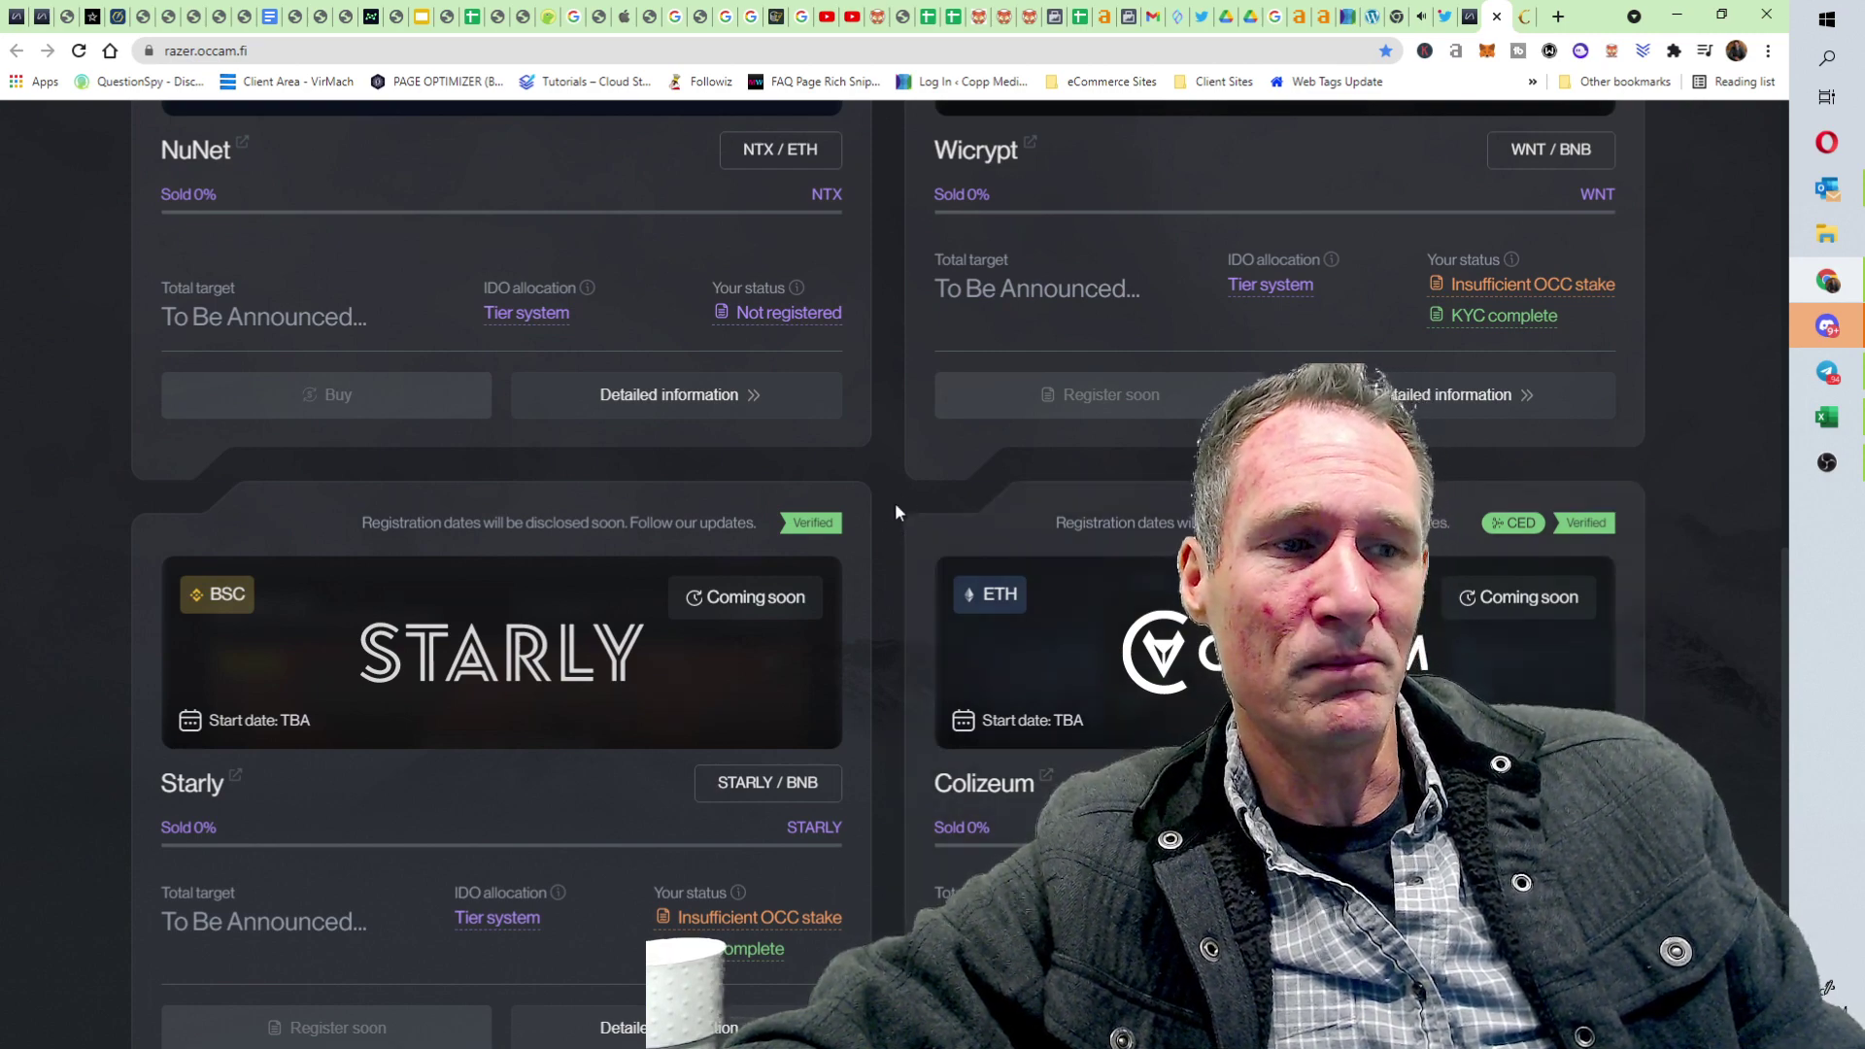
scroll(895, 503, "up", 8)
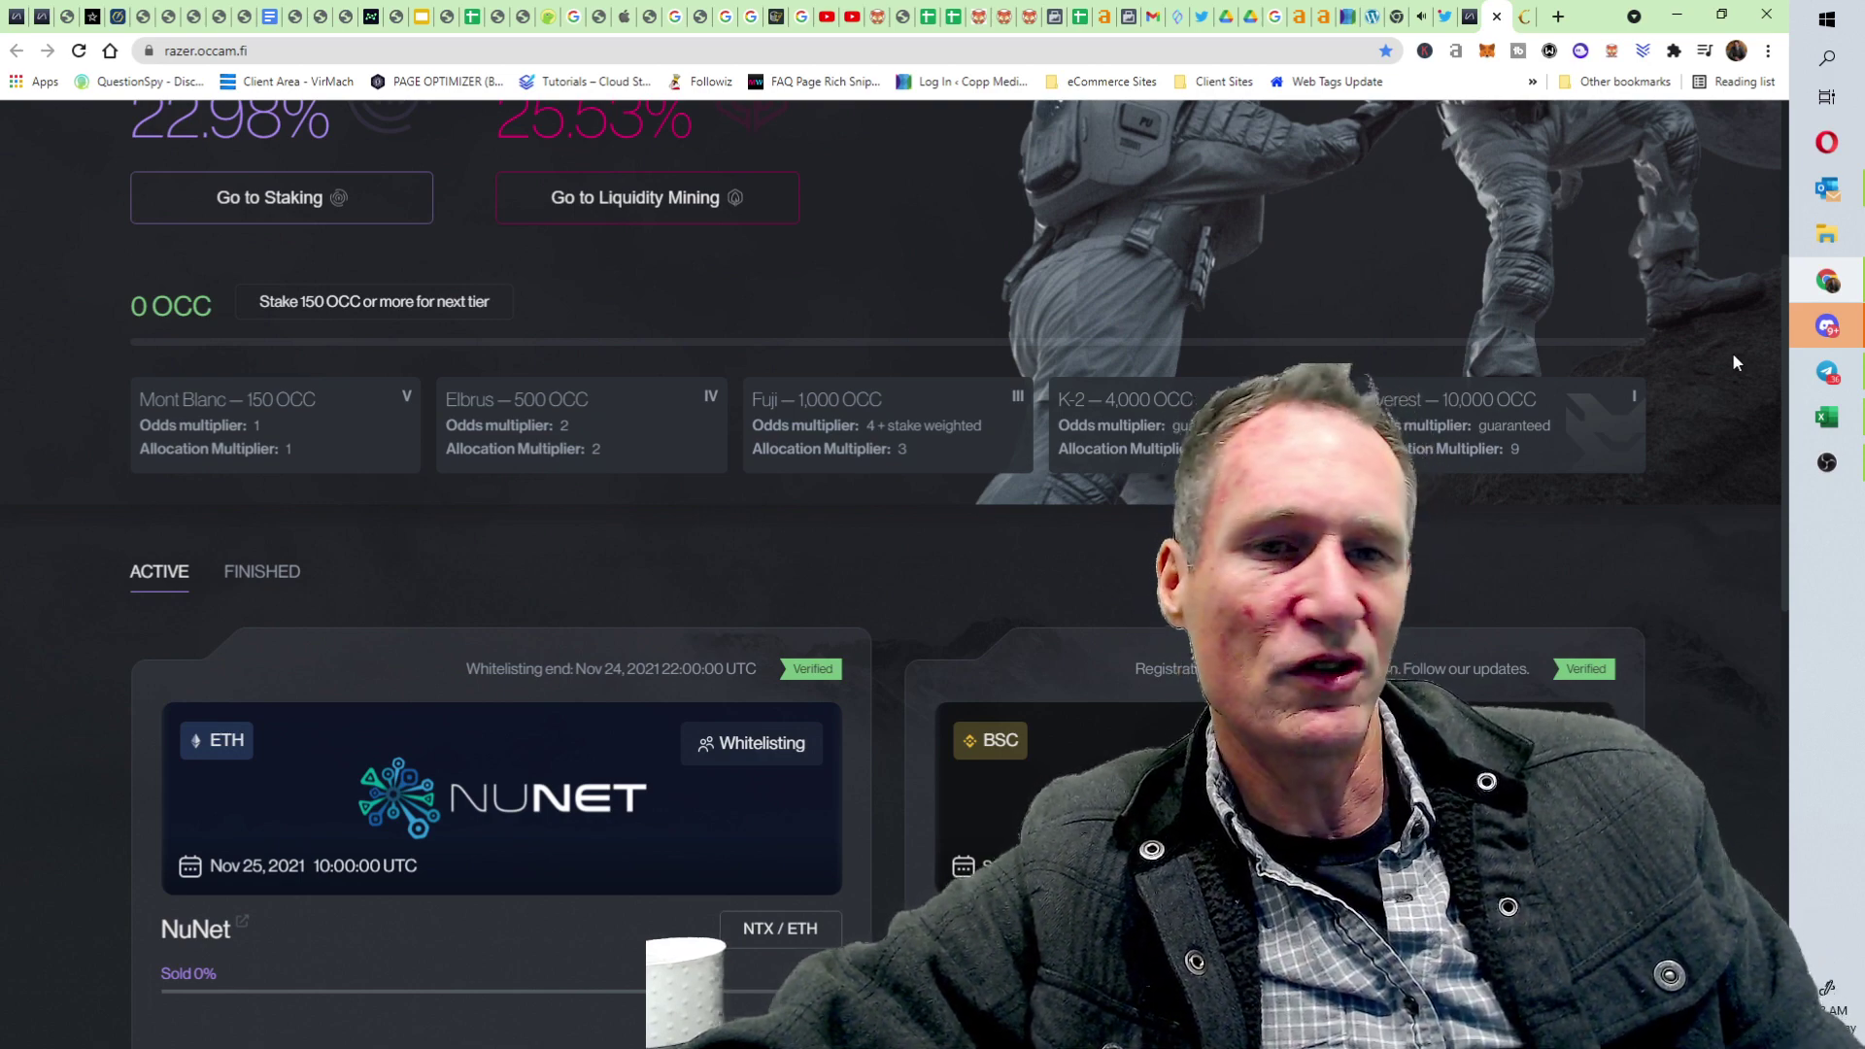
Step: Open coingecko.com in a new browser tab, search for "occ" and open the OccamFi (OCC) coin page
left_click(1559, 16)
left_click(1273, 58)
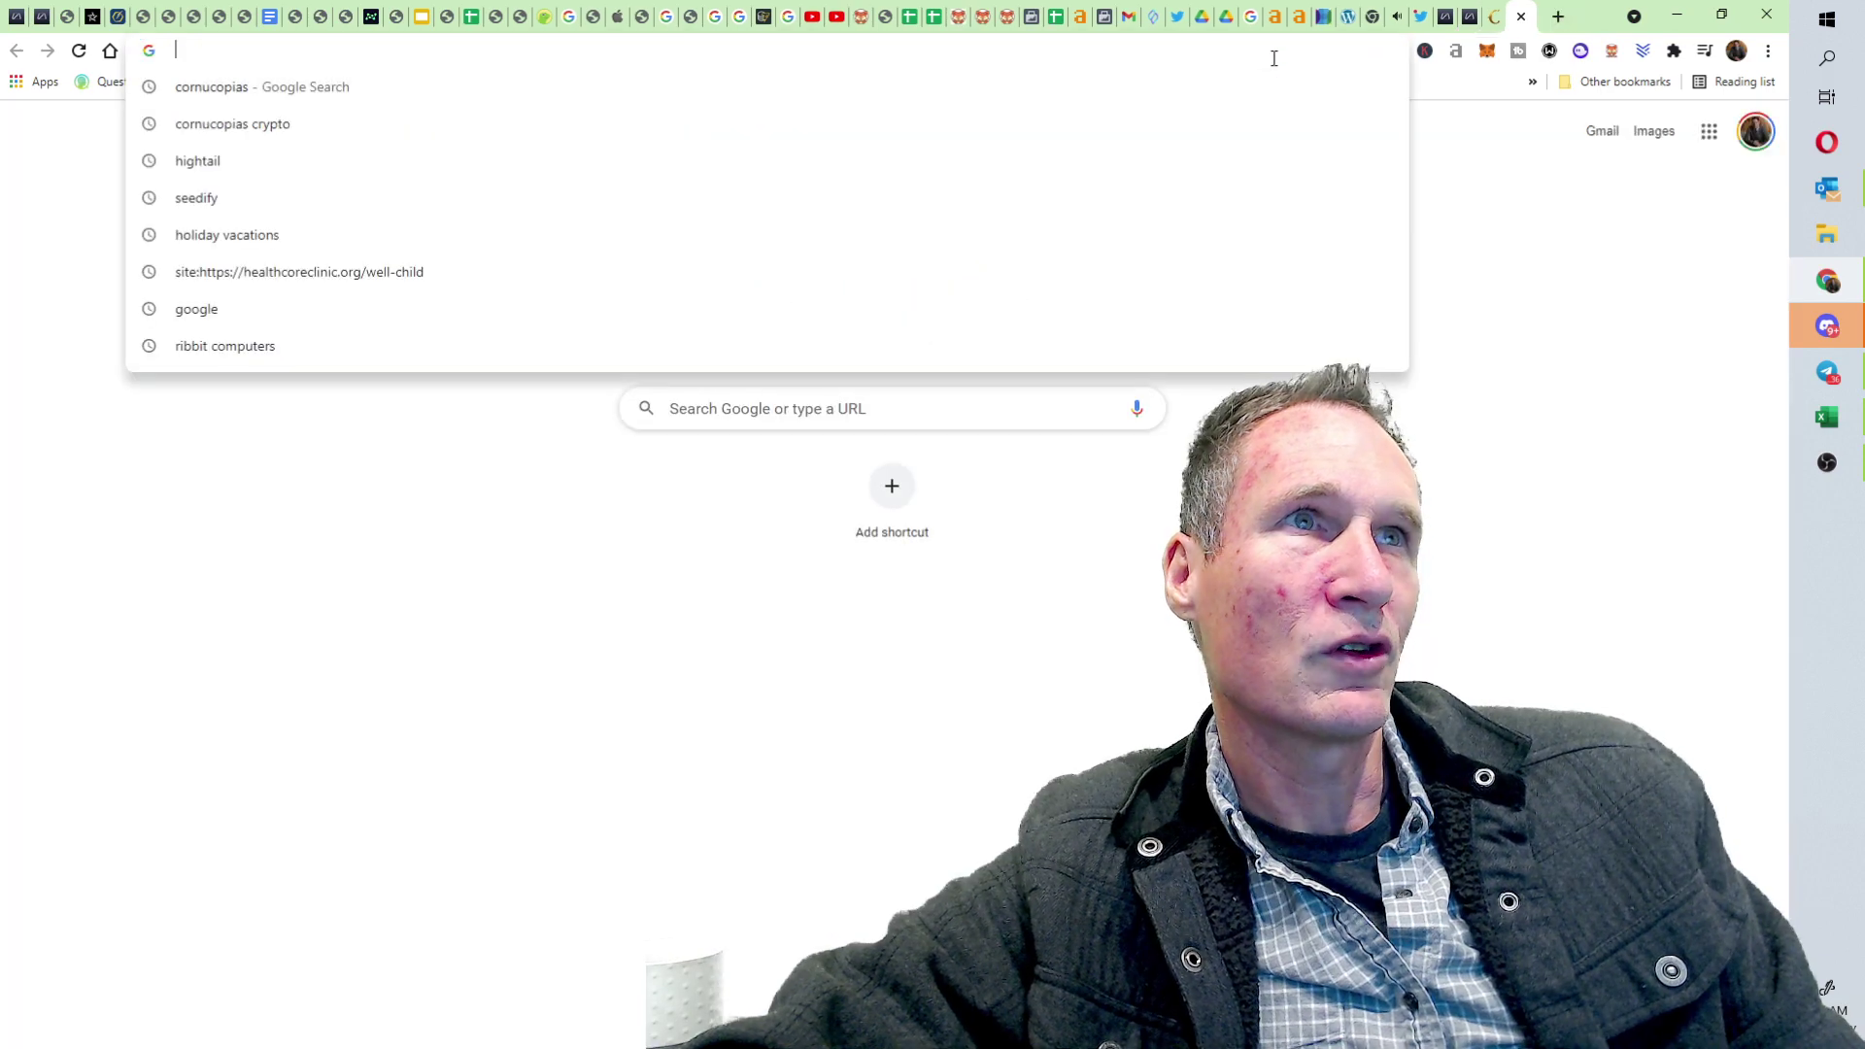
type("coingecko.com")
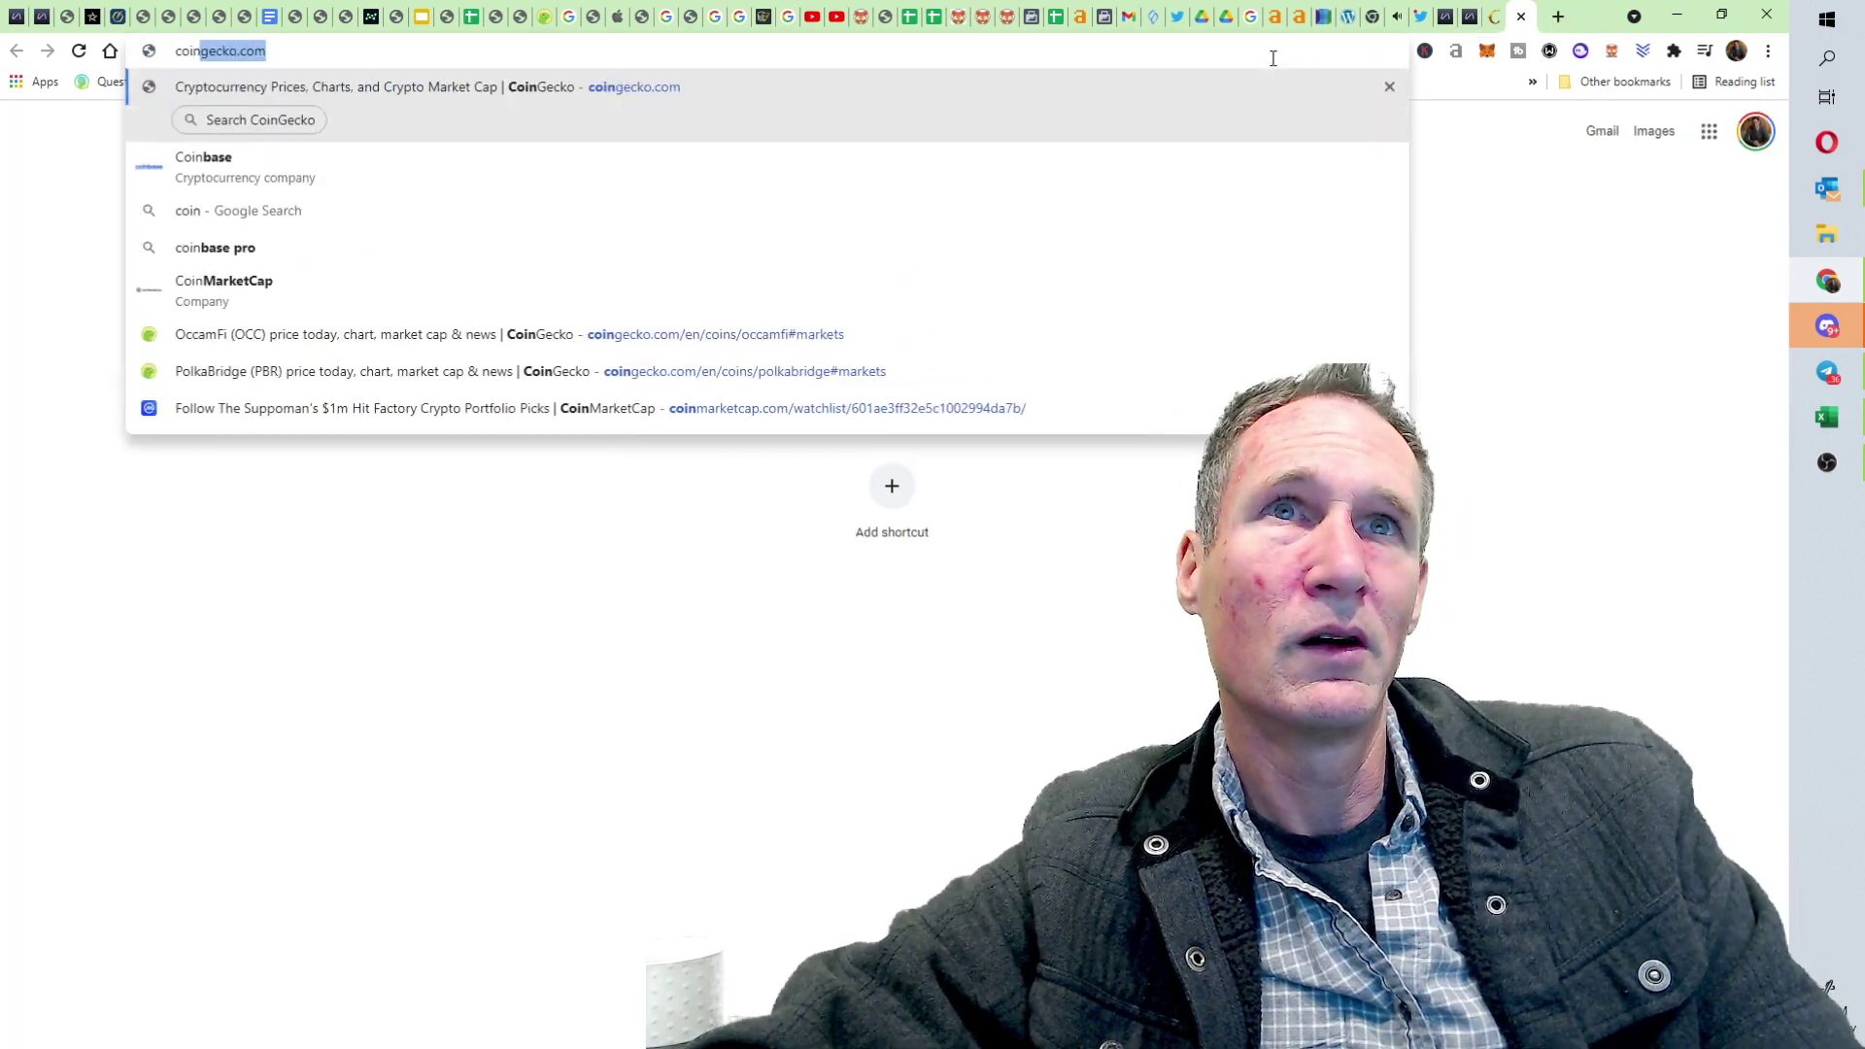
key("Return")
left_click(1331, 293)
type("occ")
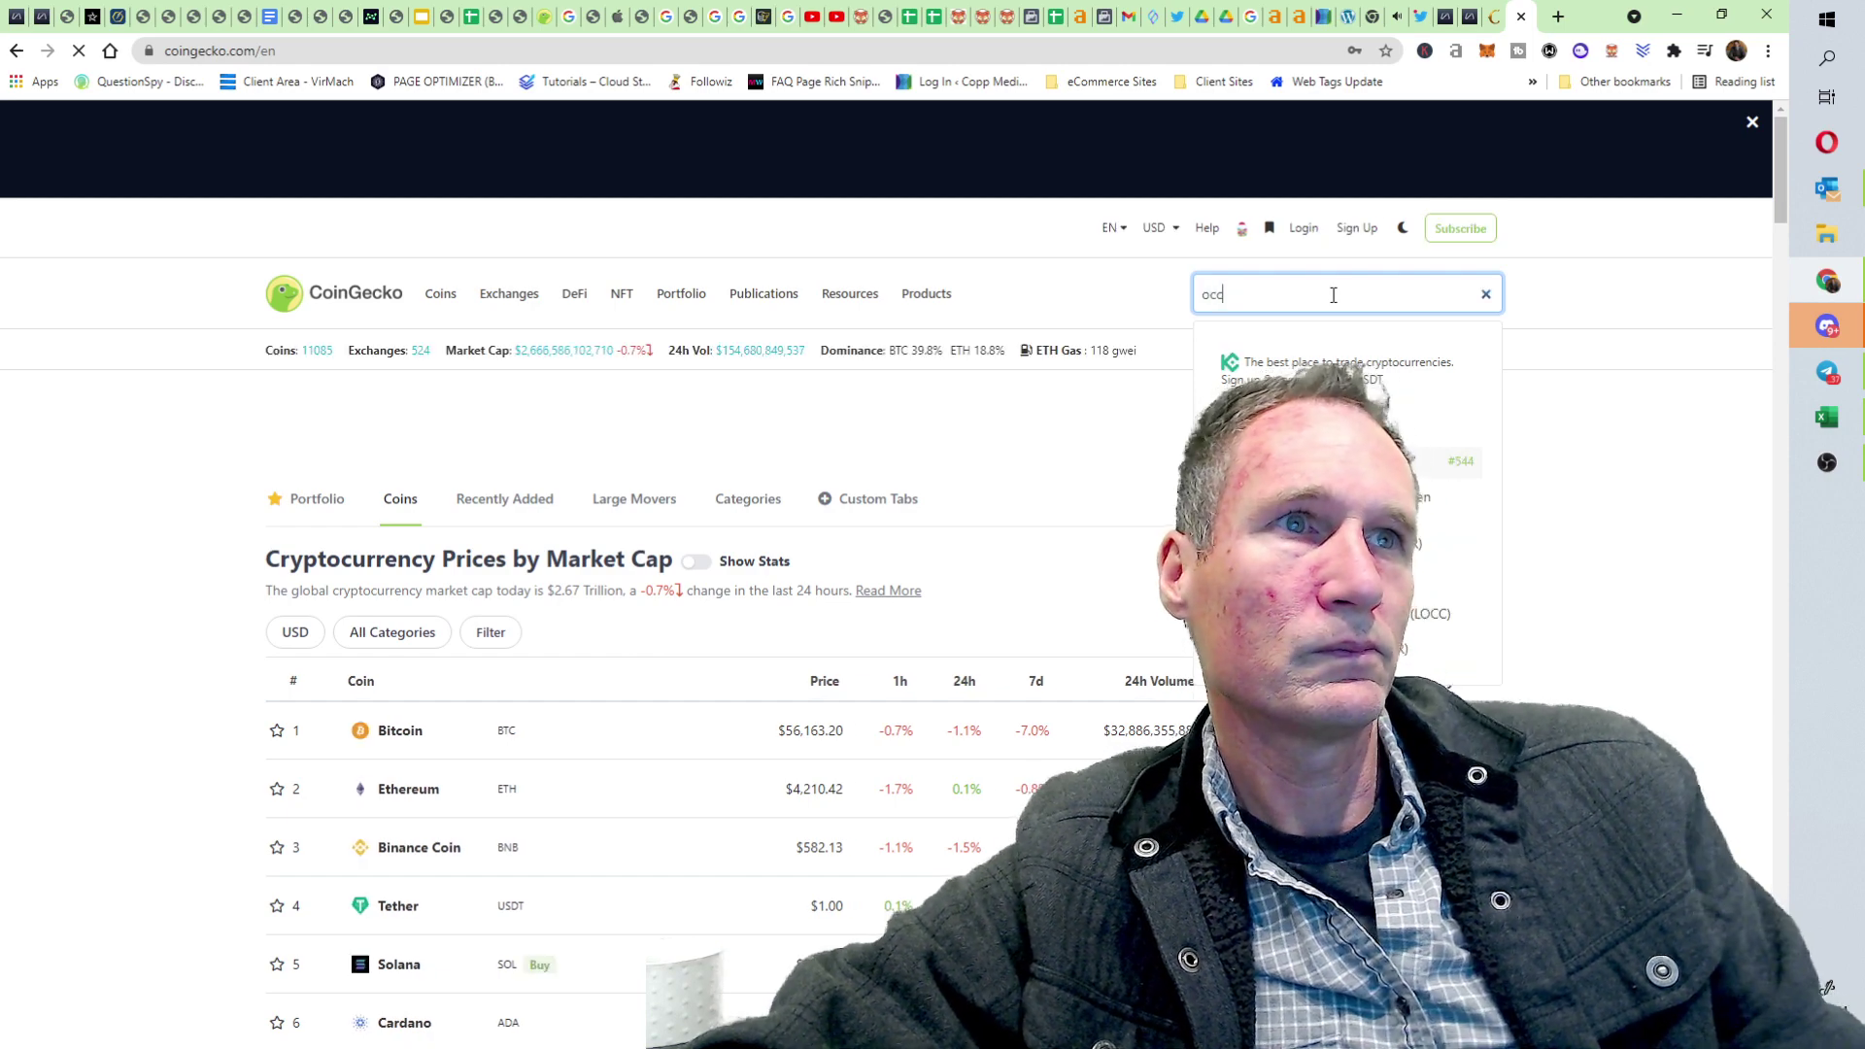
left_click(1472, 456)
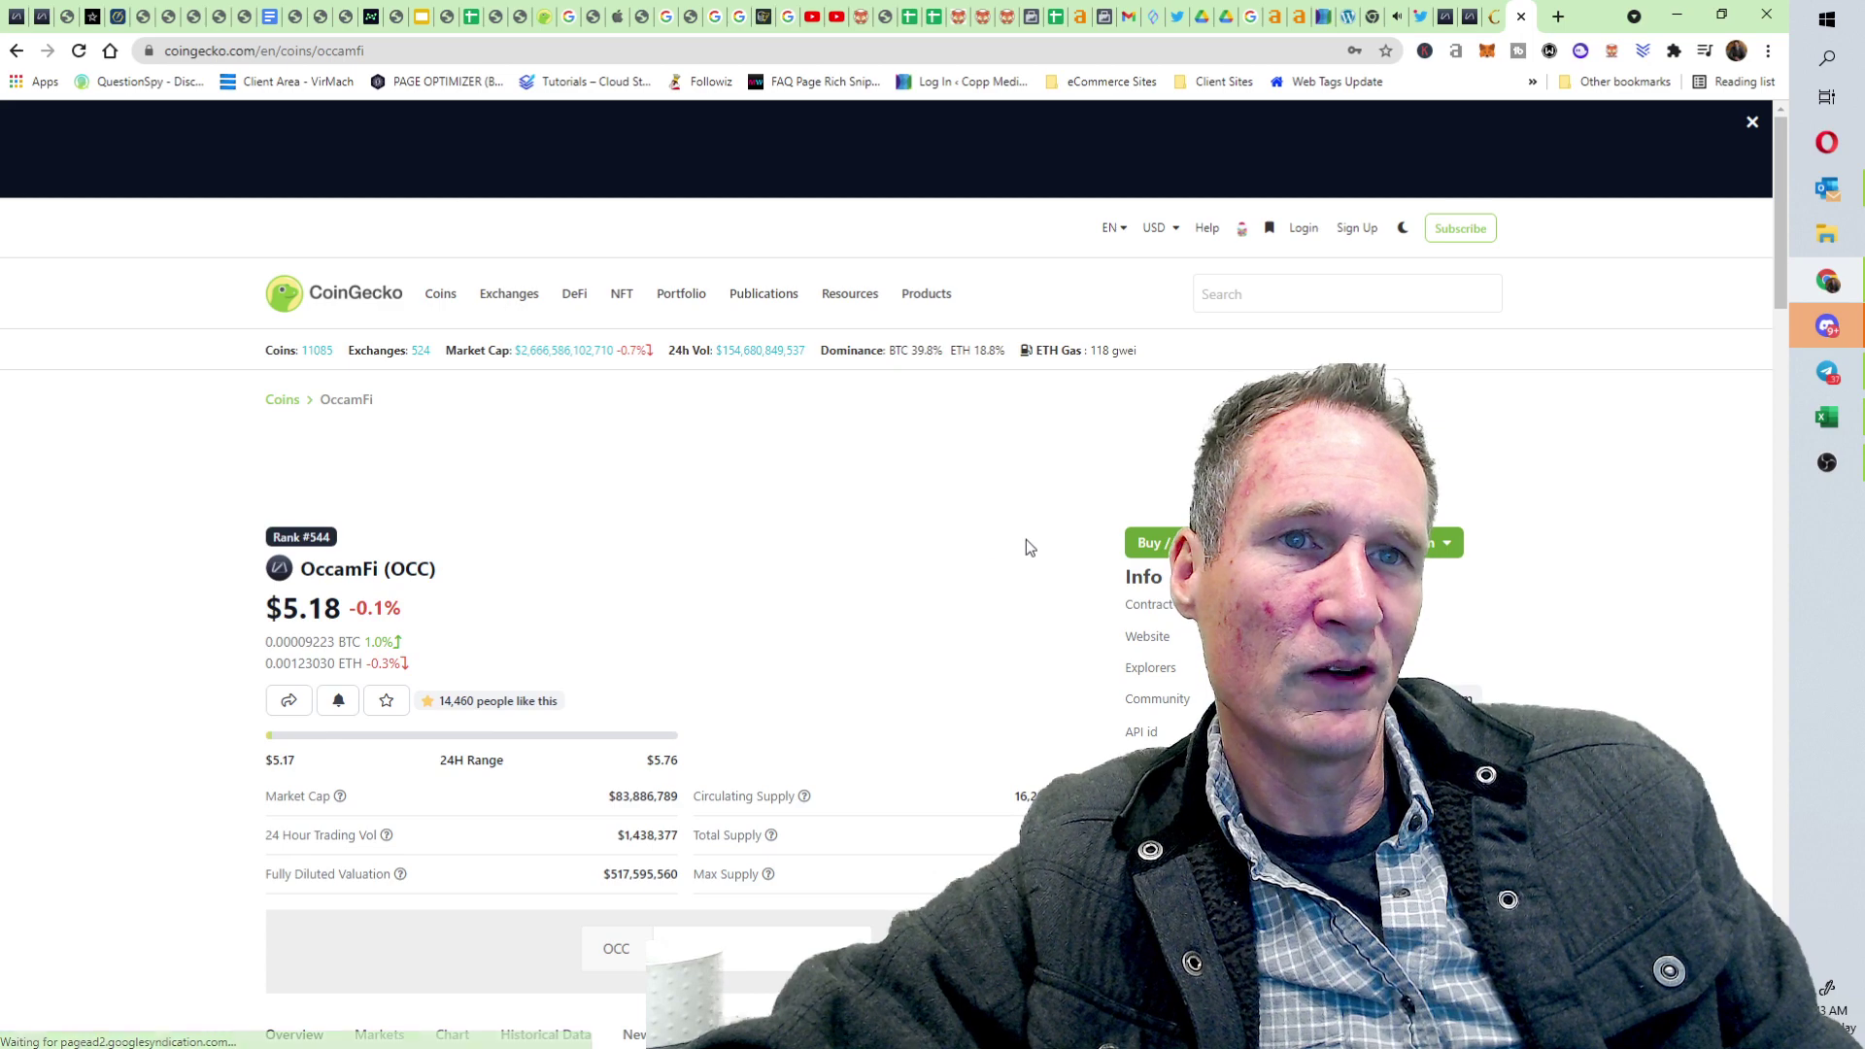
Step: Show the OccamFi spot markets and review which exchanges trade OCC
scroll(1038, 570, "down", 6)
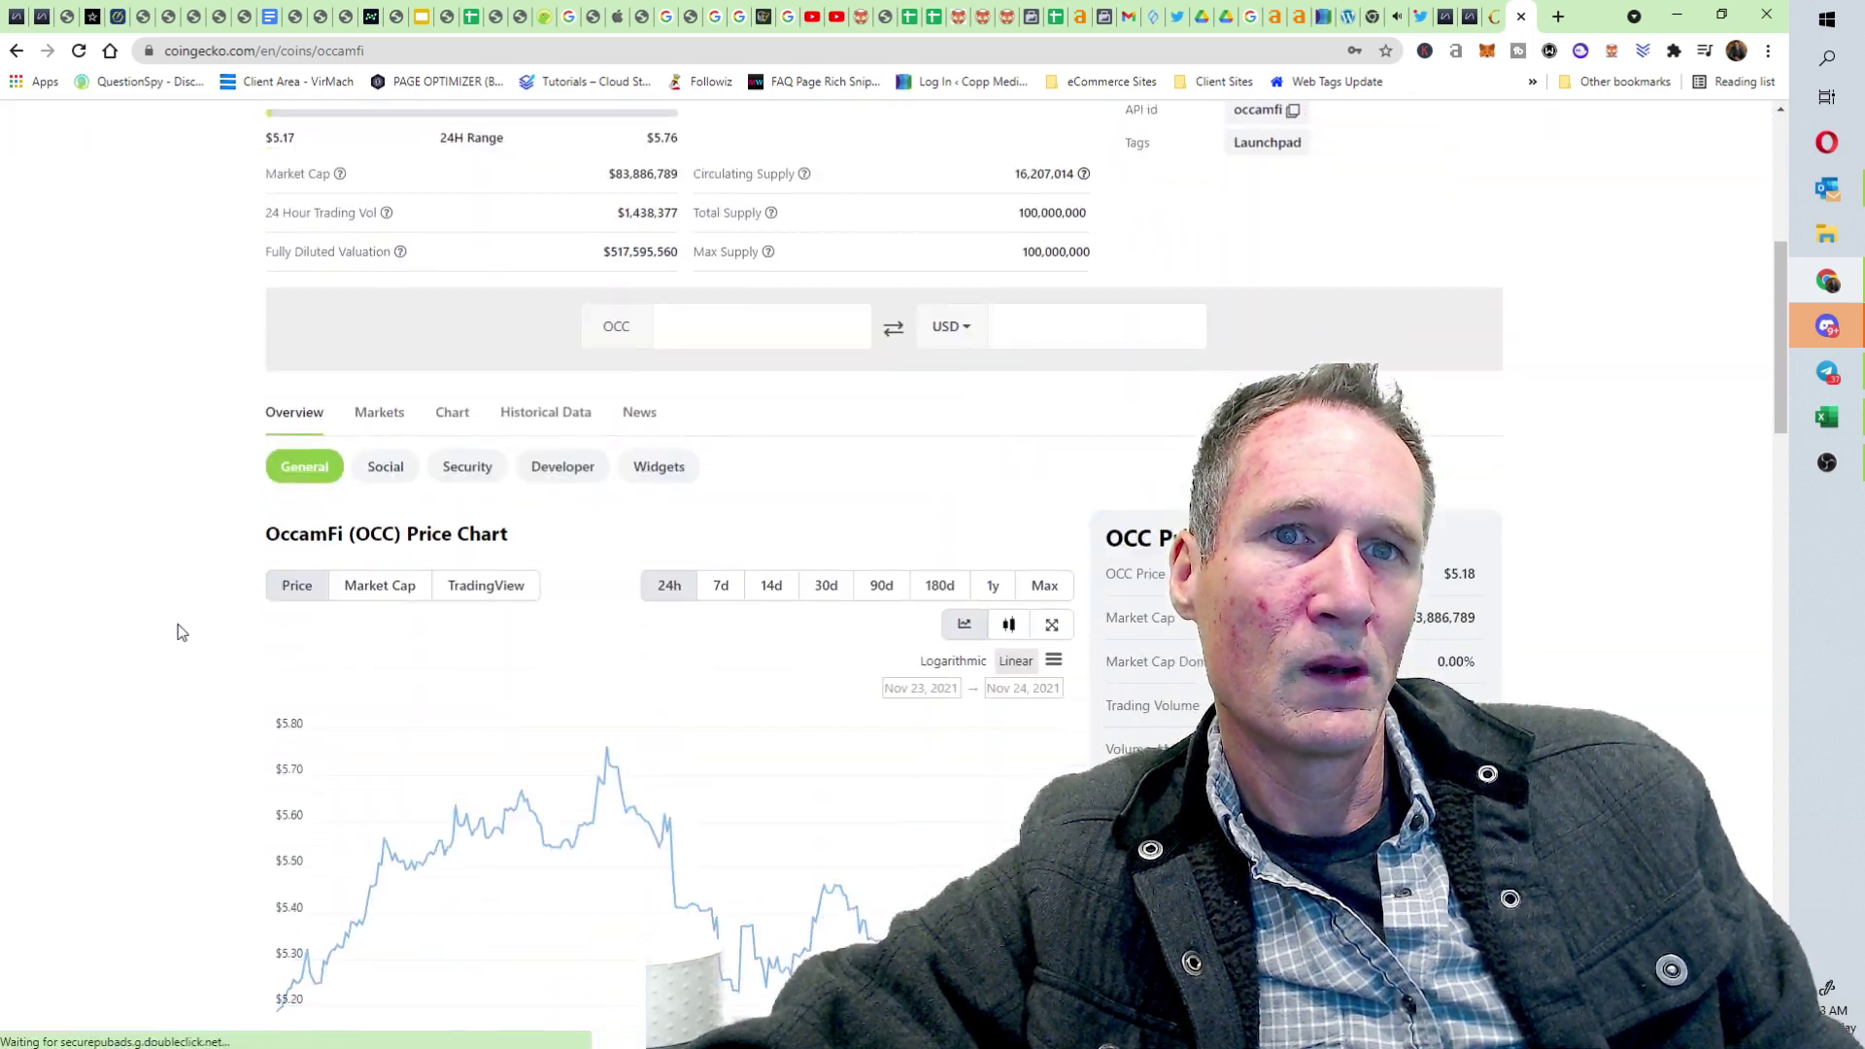
scroll(194, 627, "down", 1)
left_click(379, 354)
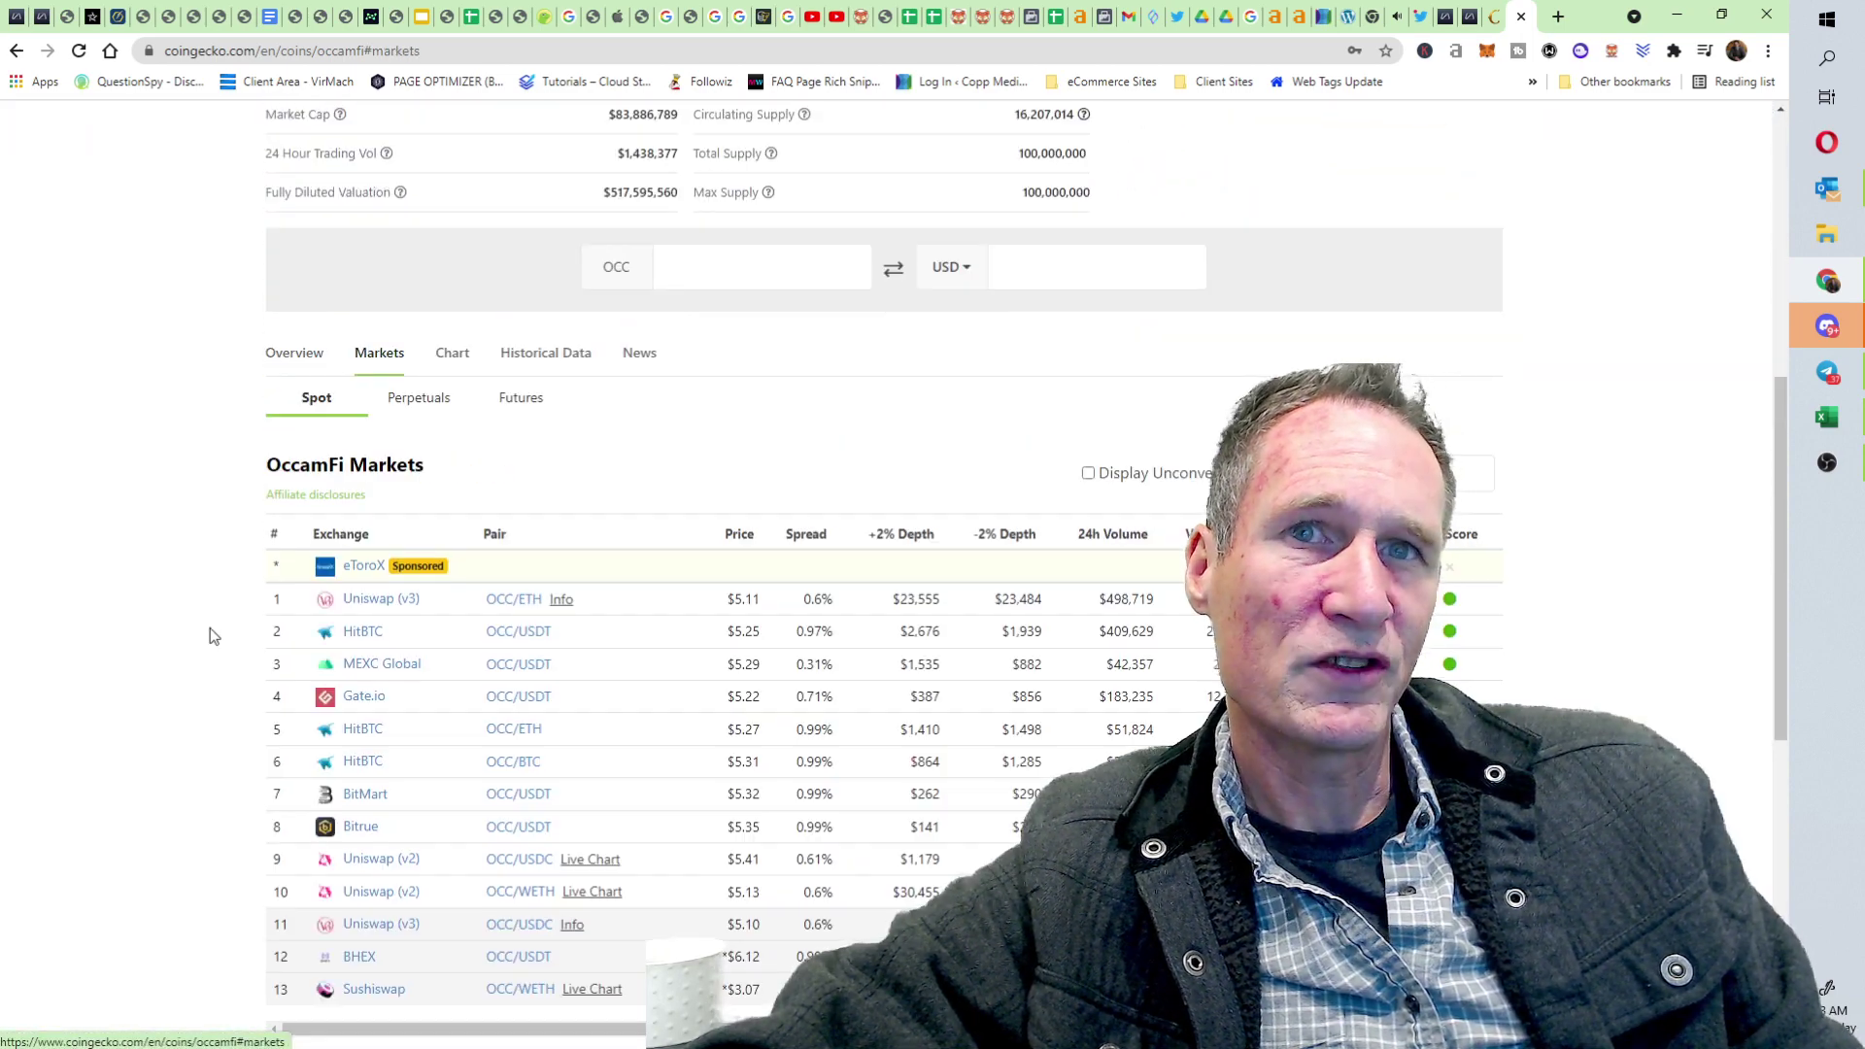
scroll(305, 638, "down", 1)
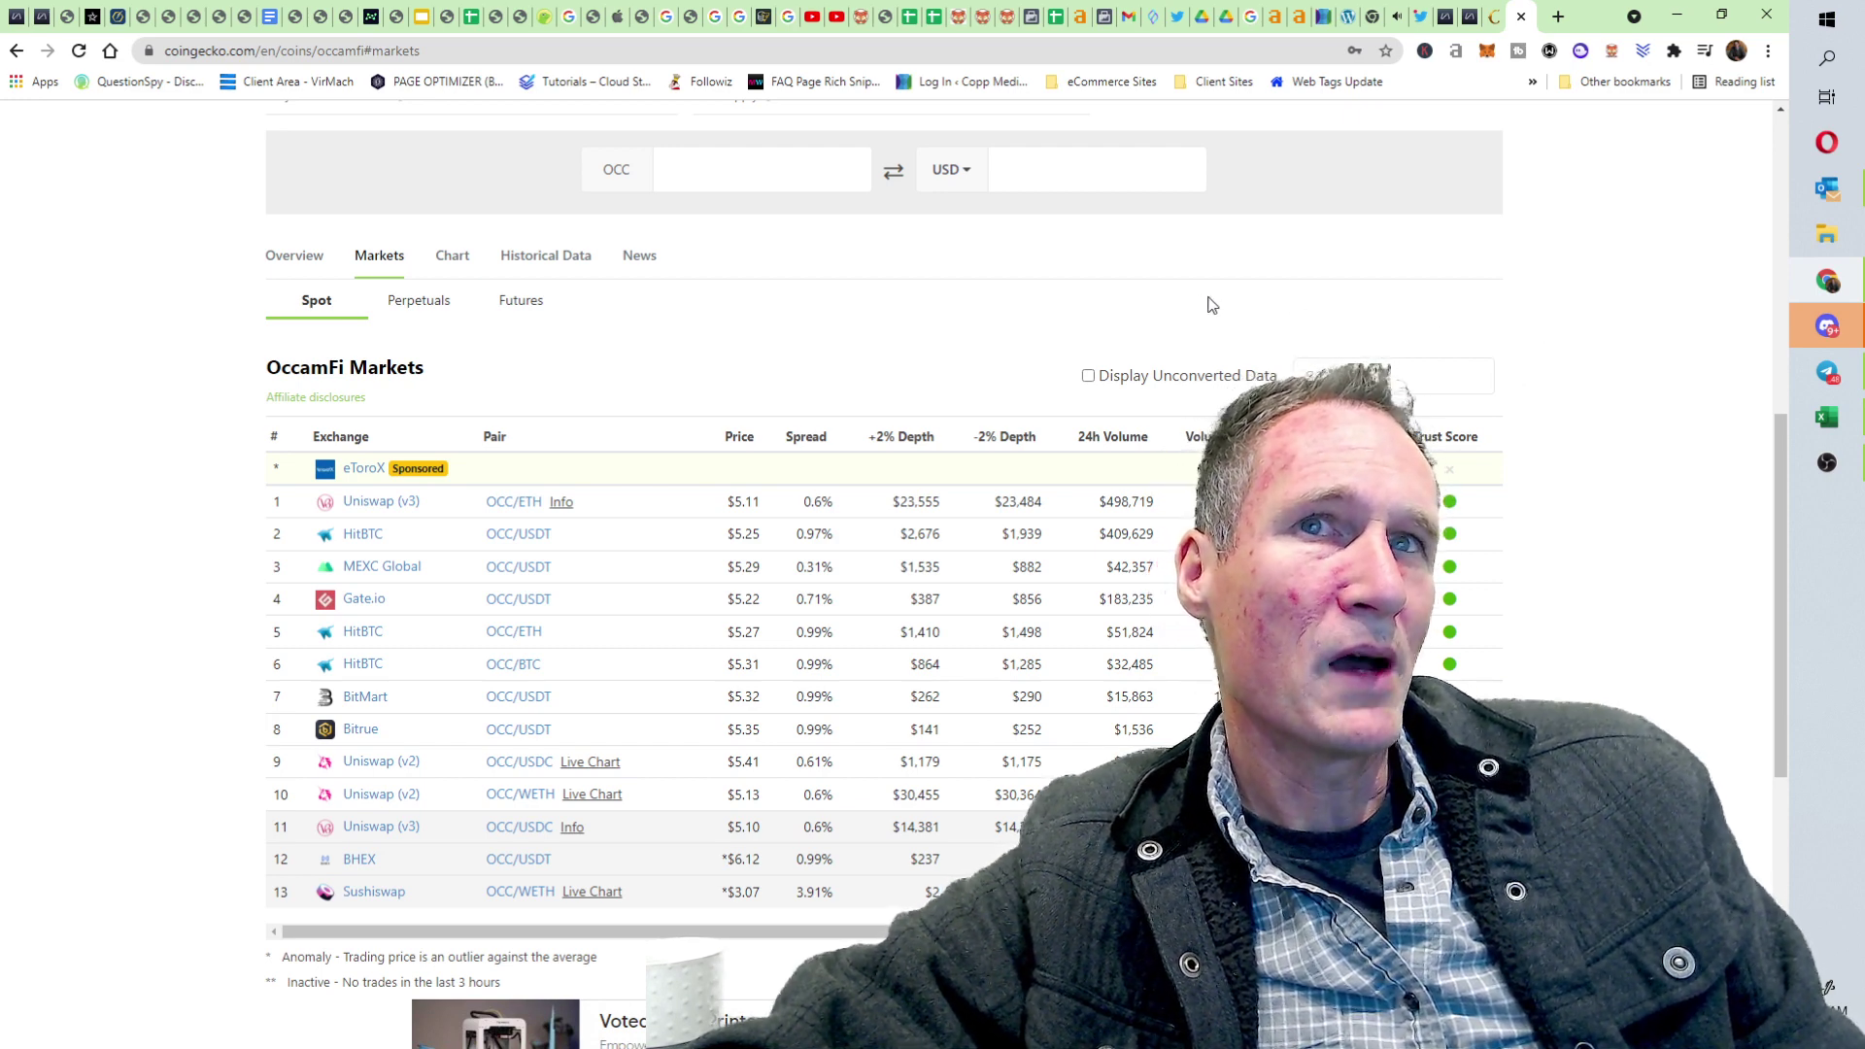
Step: Open uniswap.org in a new browser tab and launch the Uniswap swap app
left_click(1559, 17)
left_click(1265, 59)
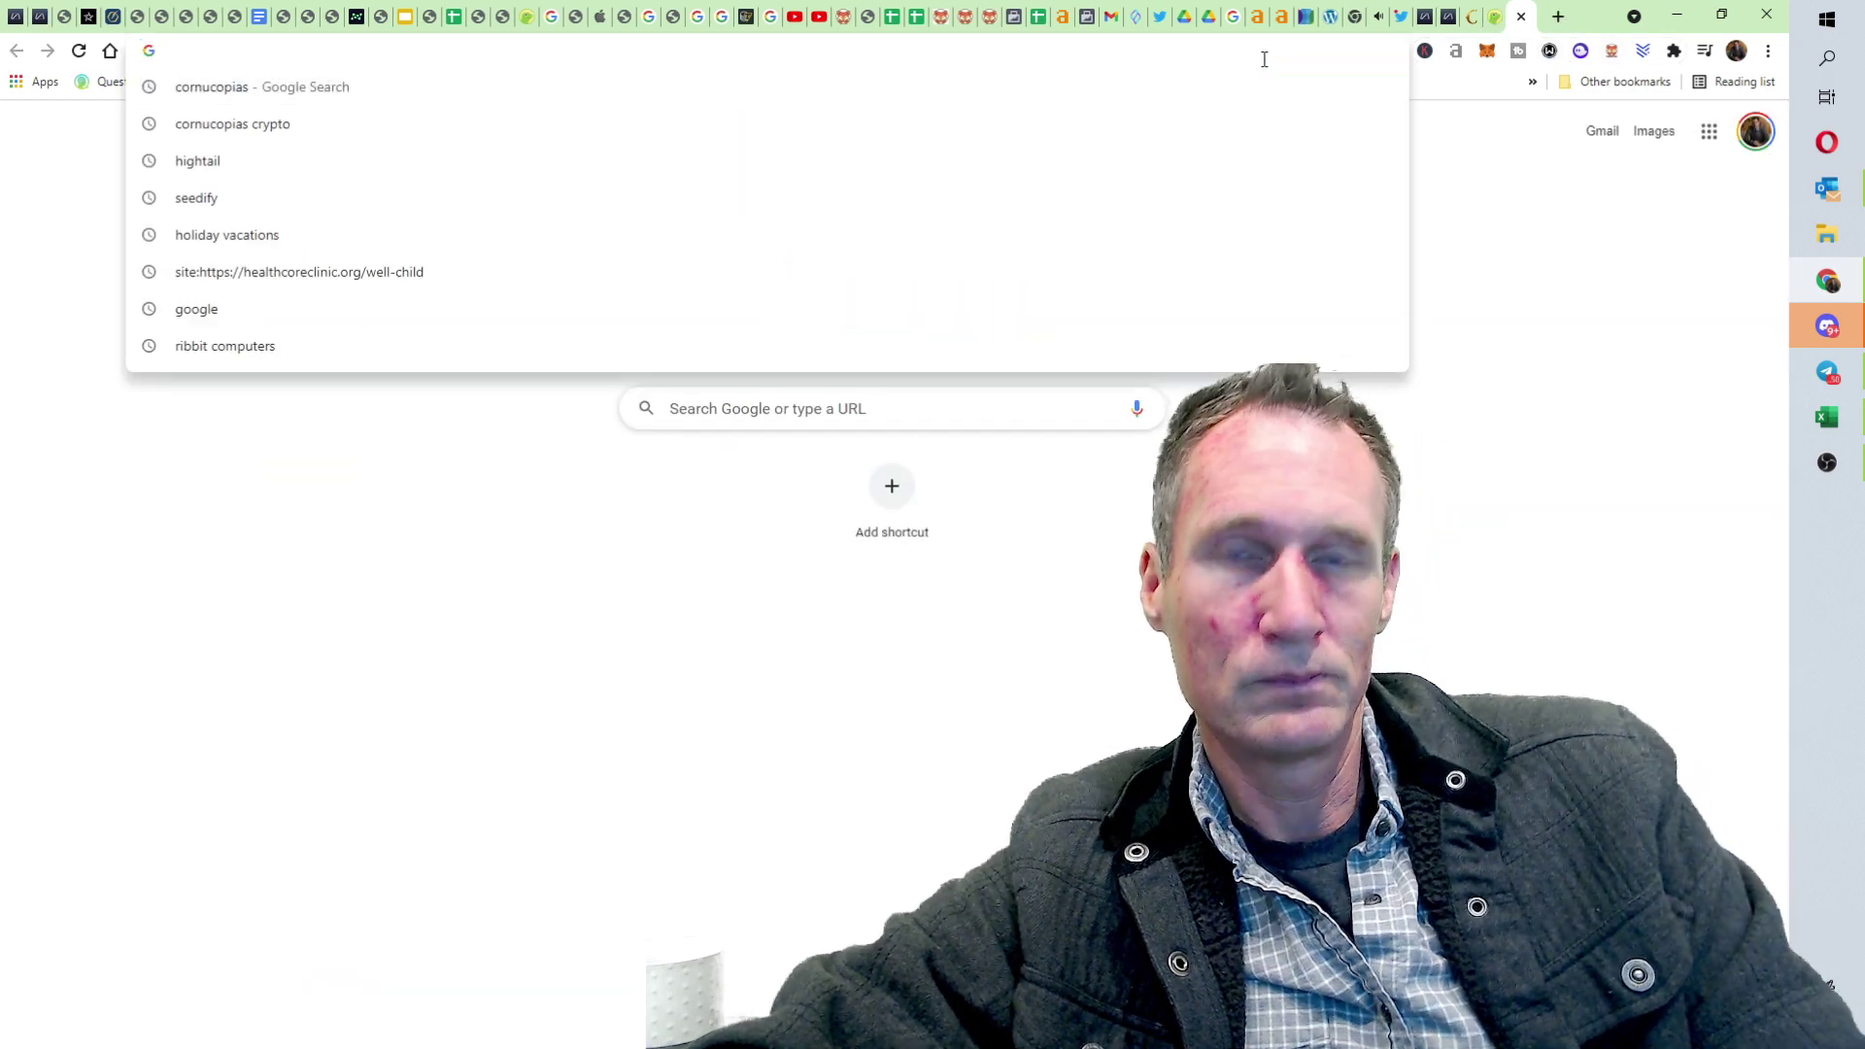
type("uniswap")
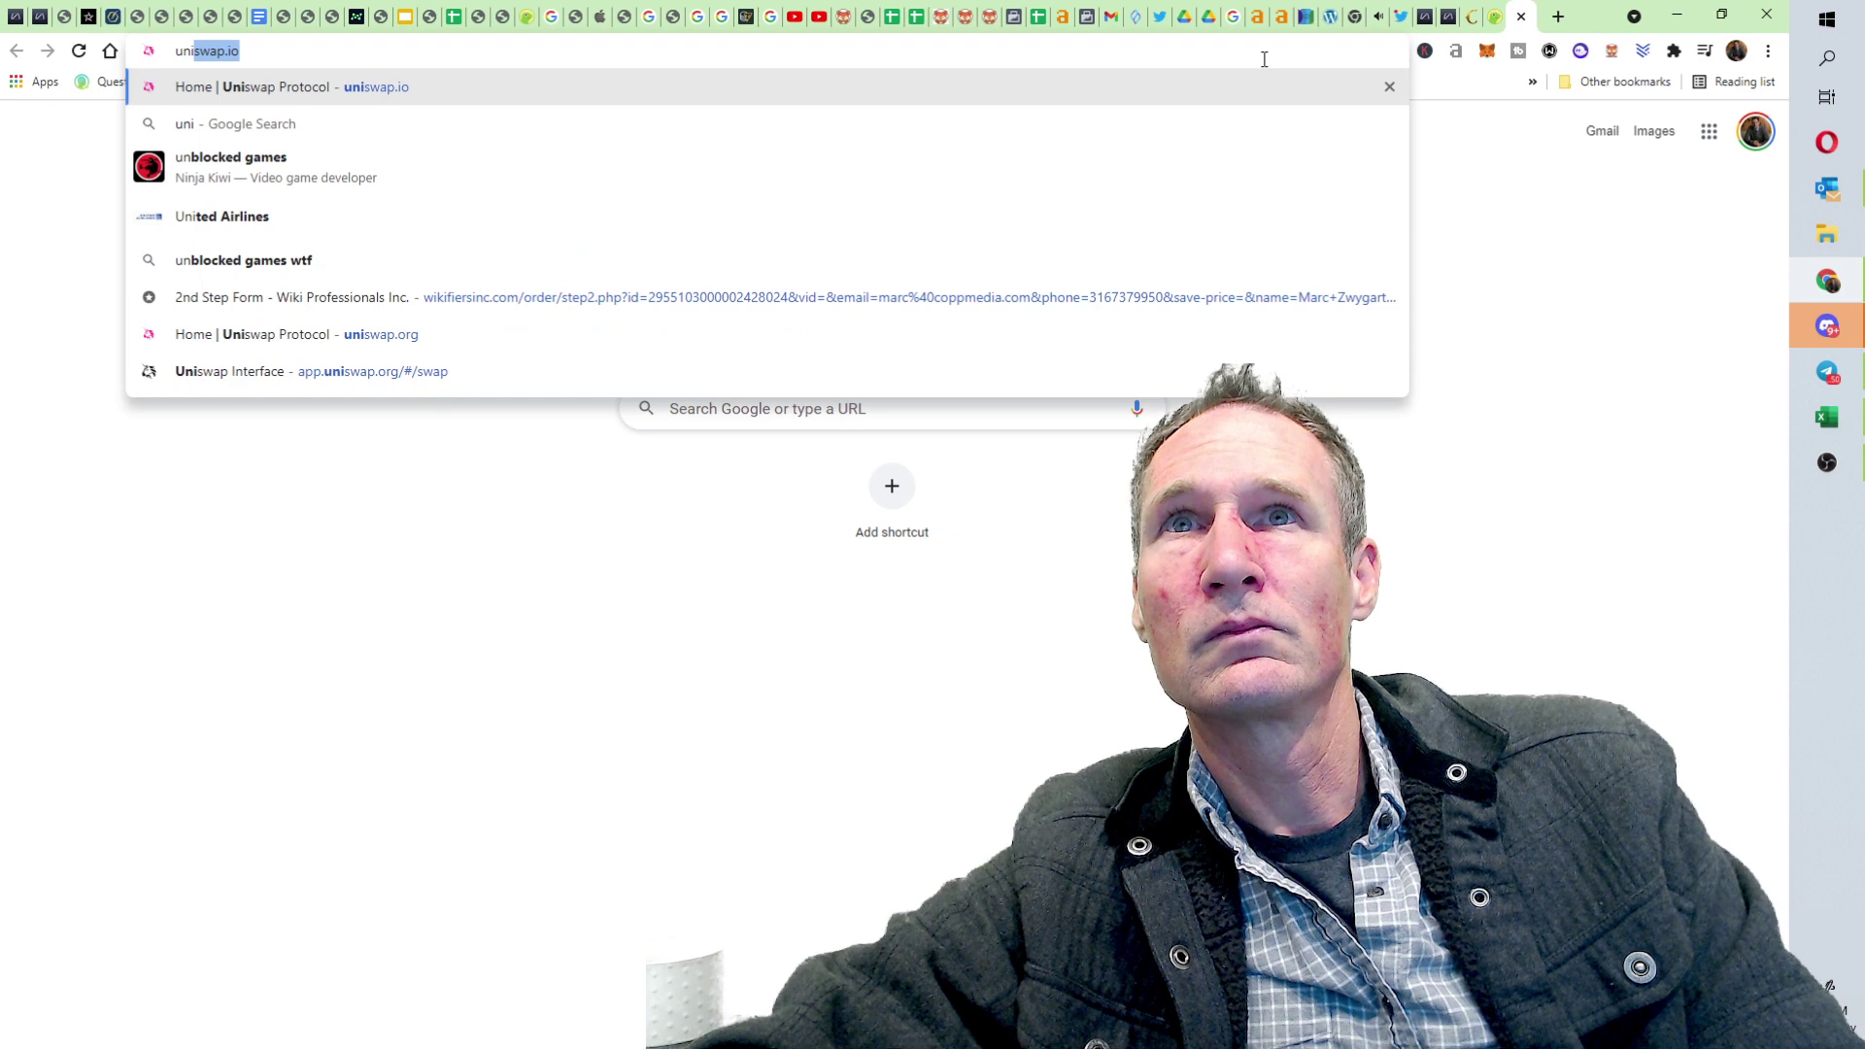
type(".co")
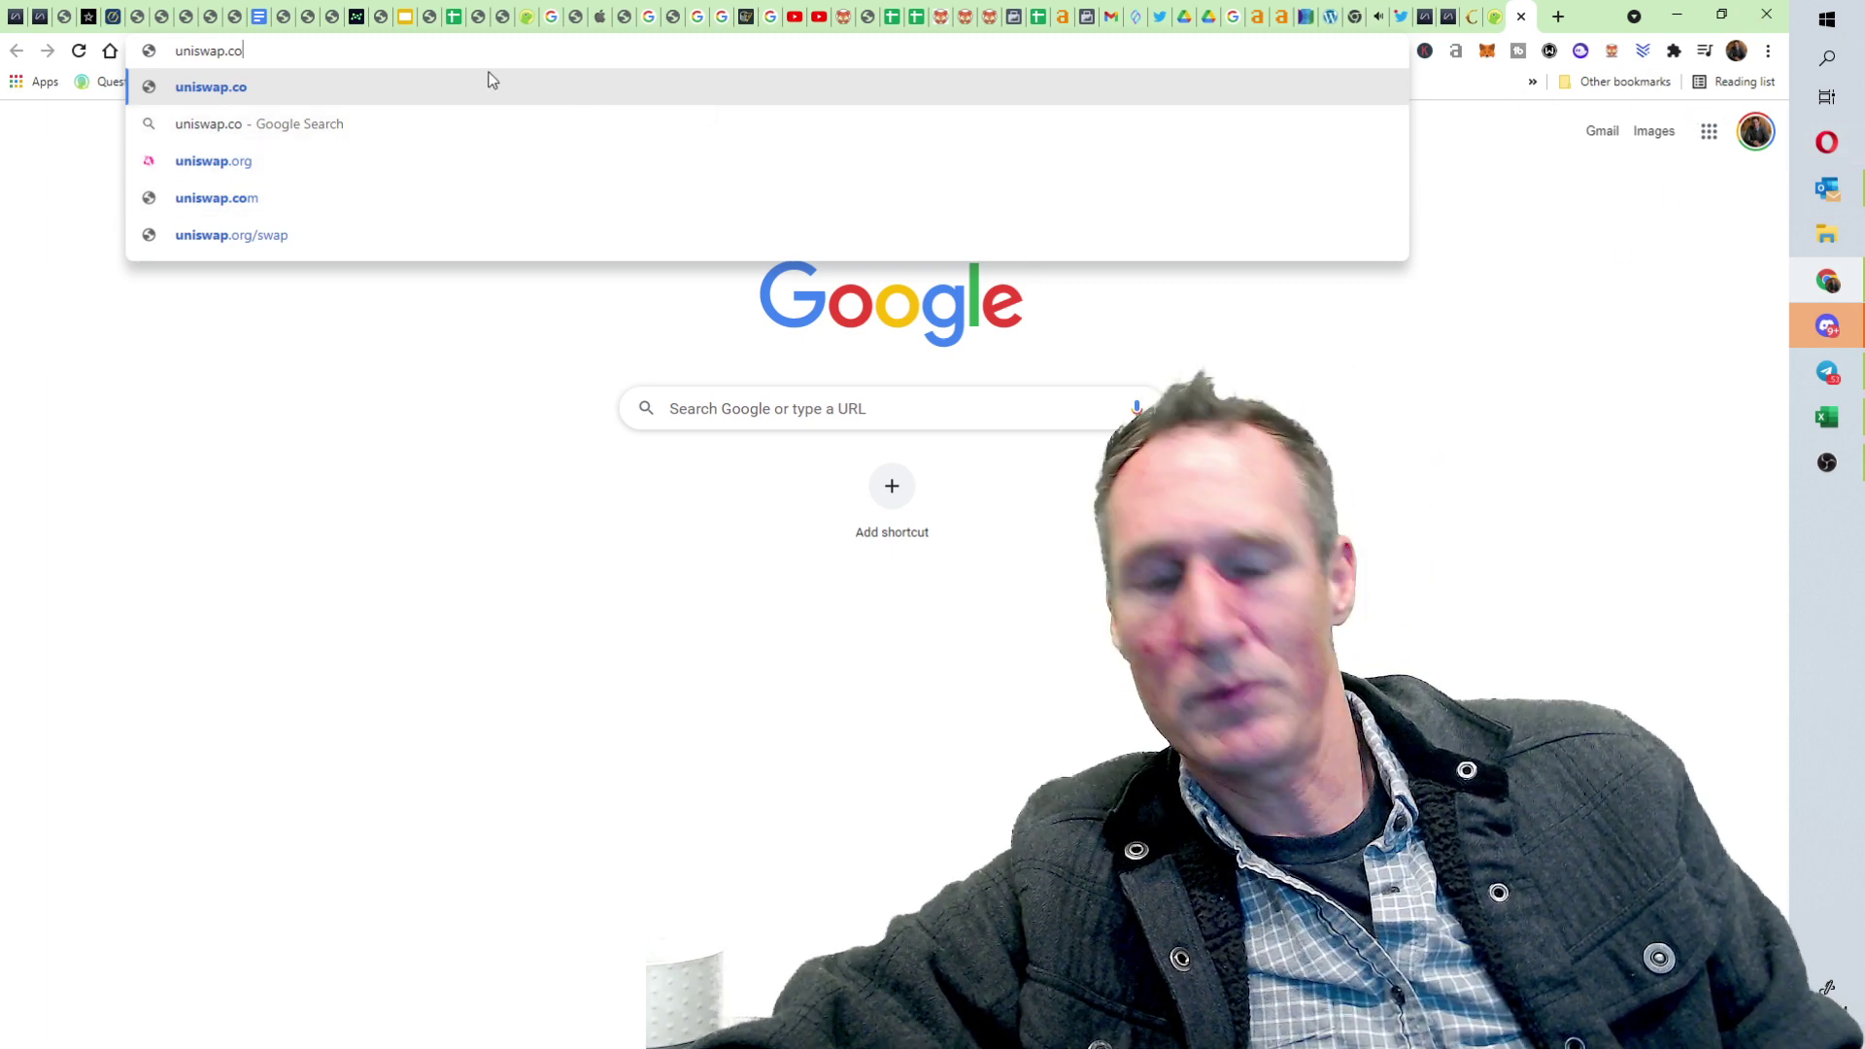
key("BackSpace")
key("BackSpace")
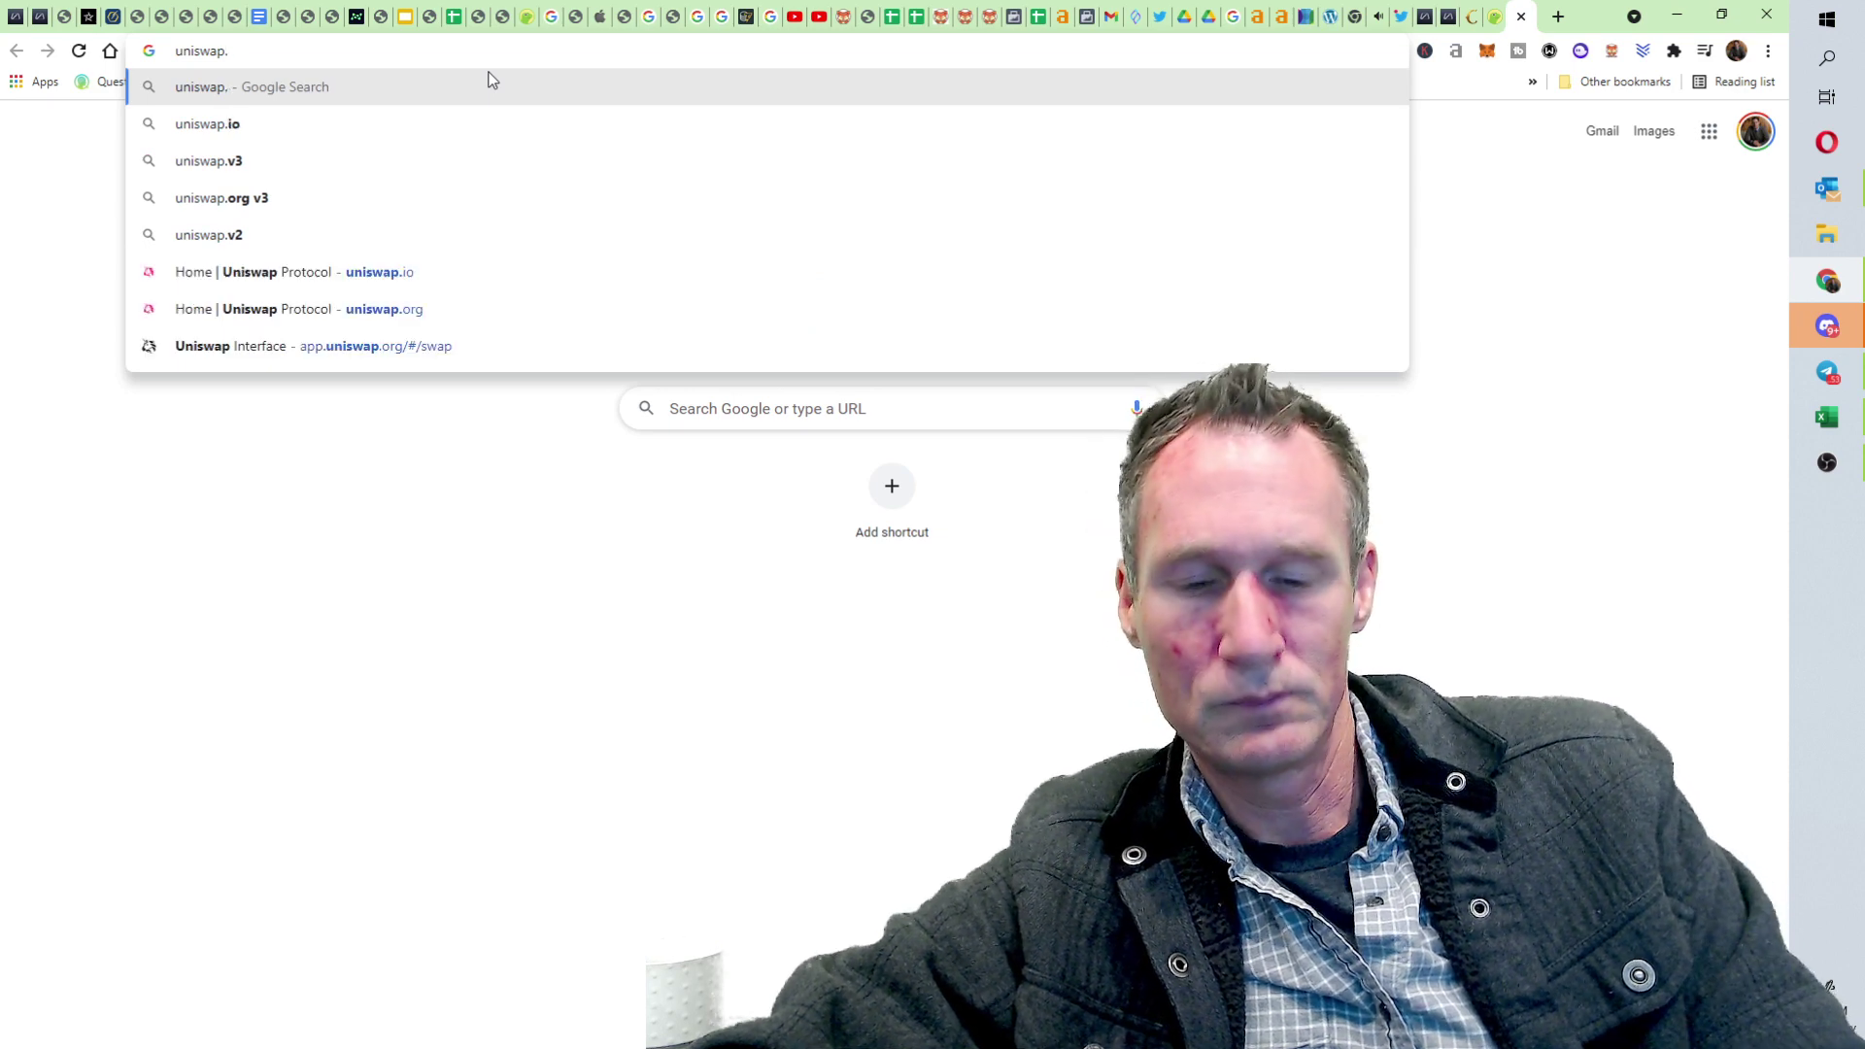
type("org")
key("Return")
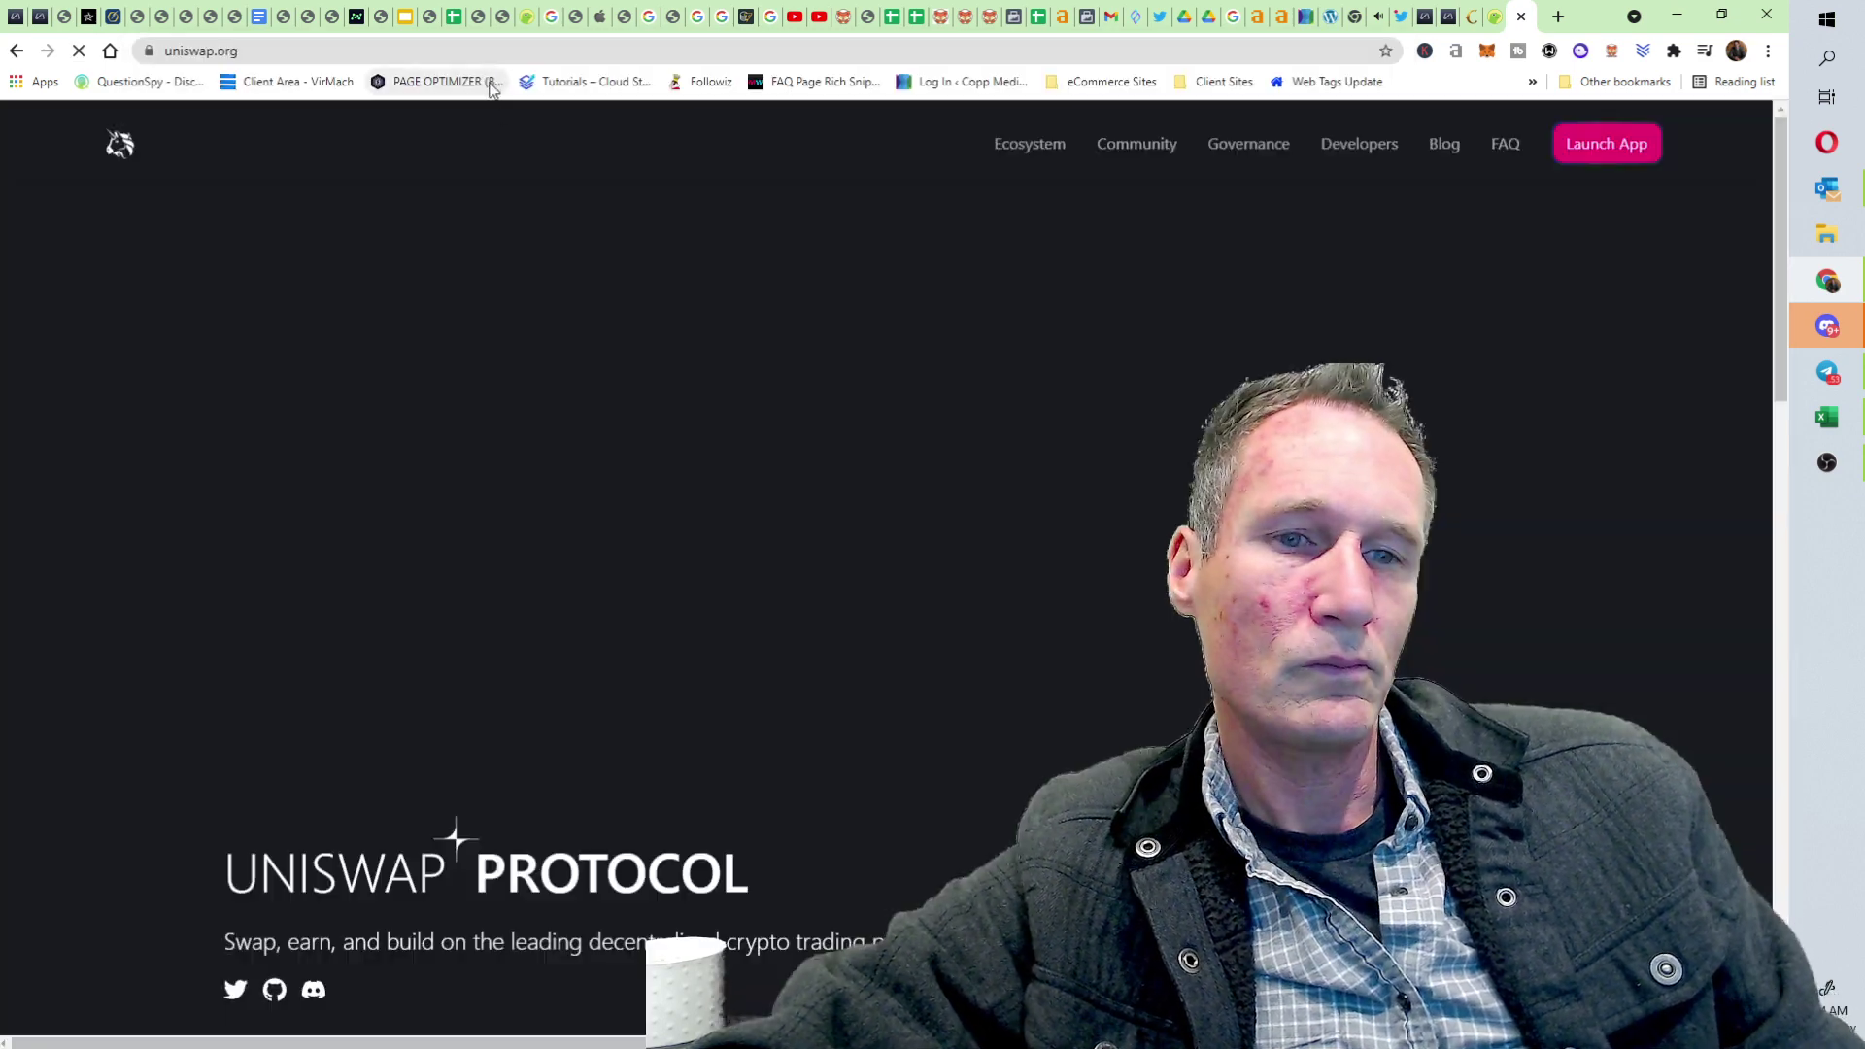
left_click(1596, 151)
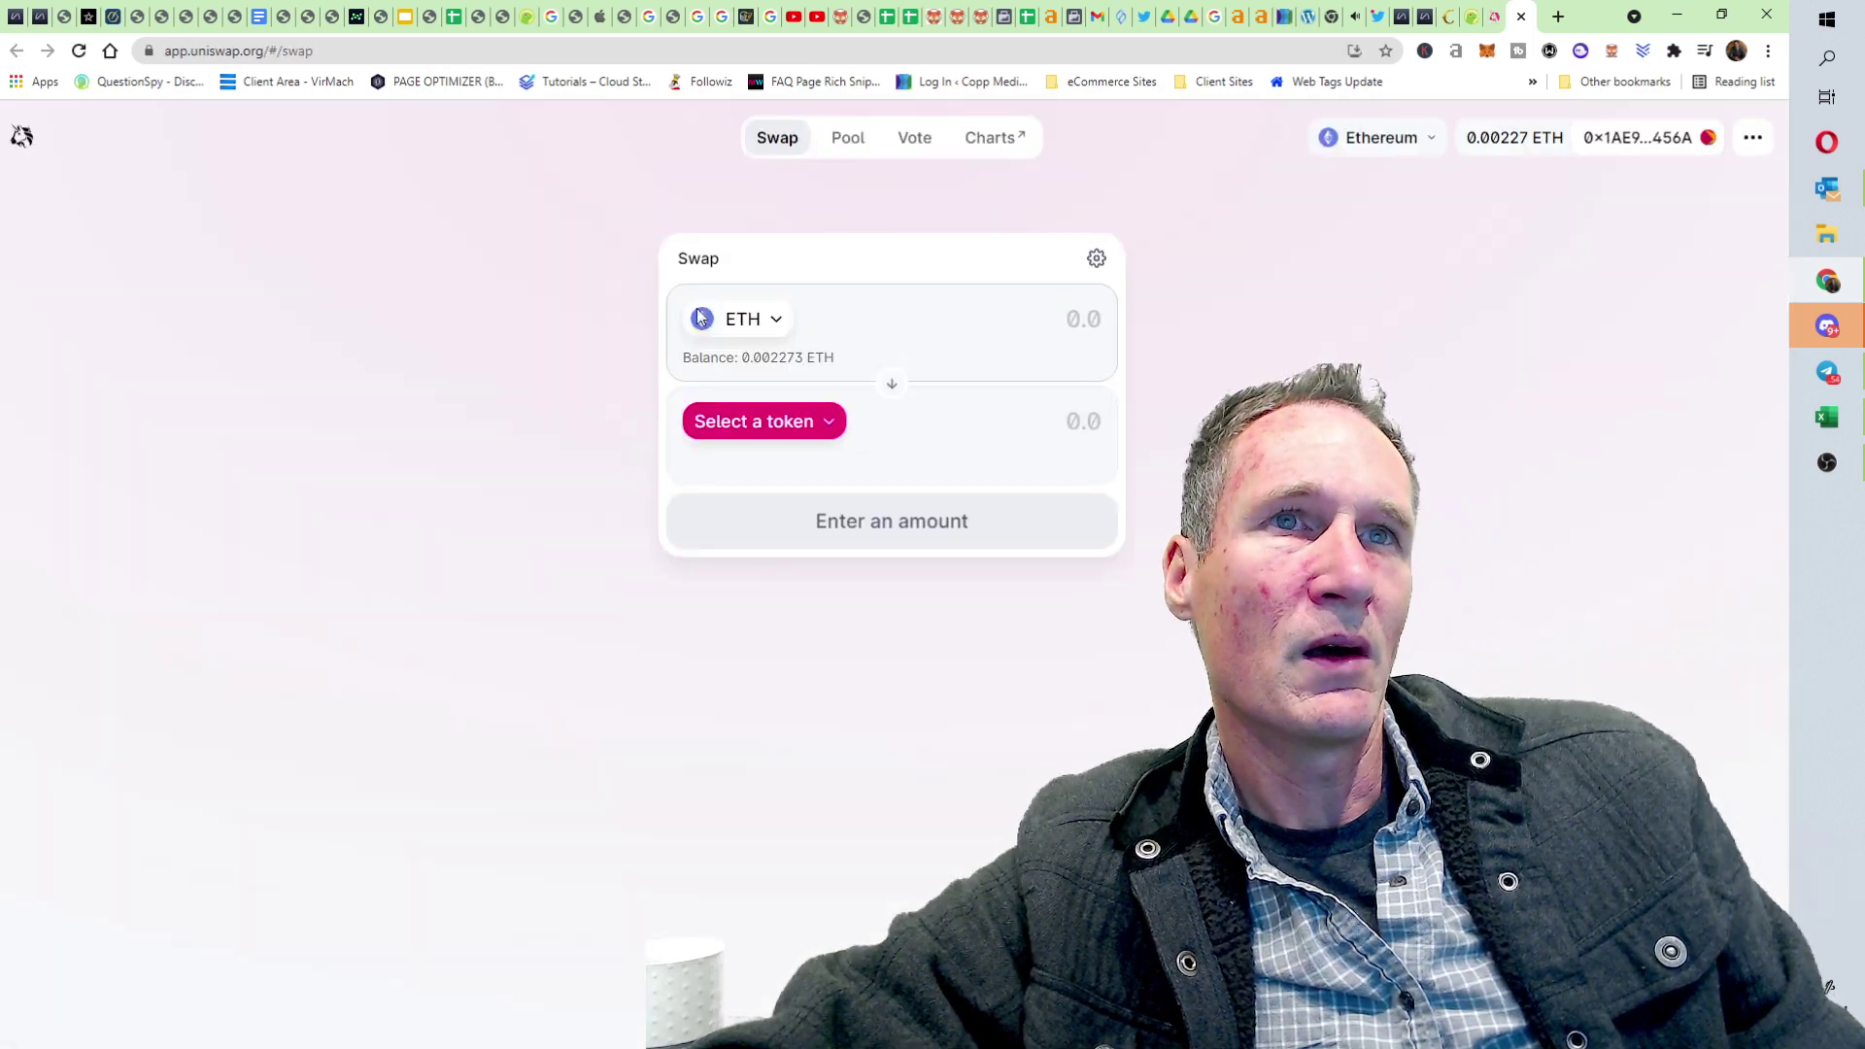
Step: Search the swap's receiving-token list for "occ", then close the list without choosing a token
left_click(817, 425)
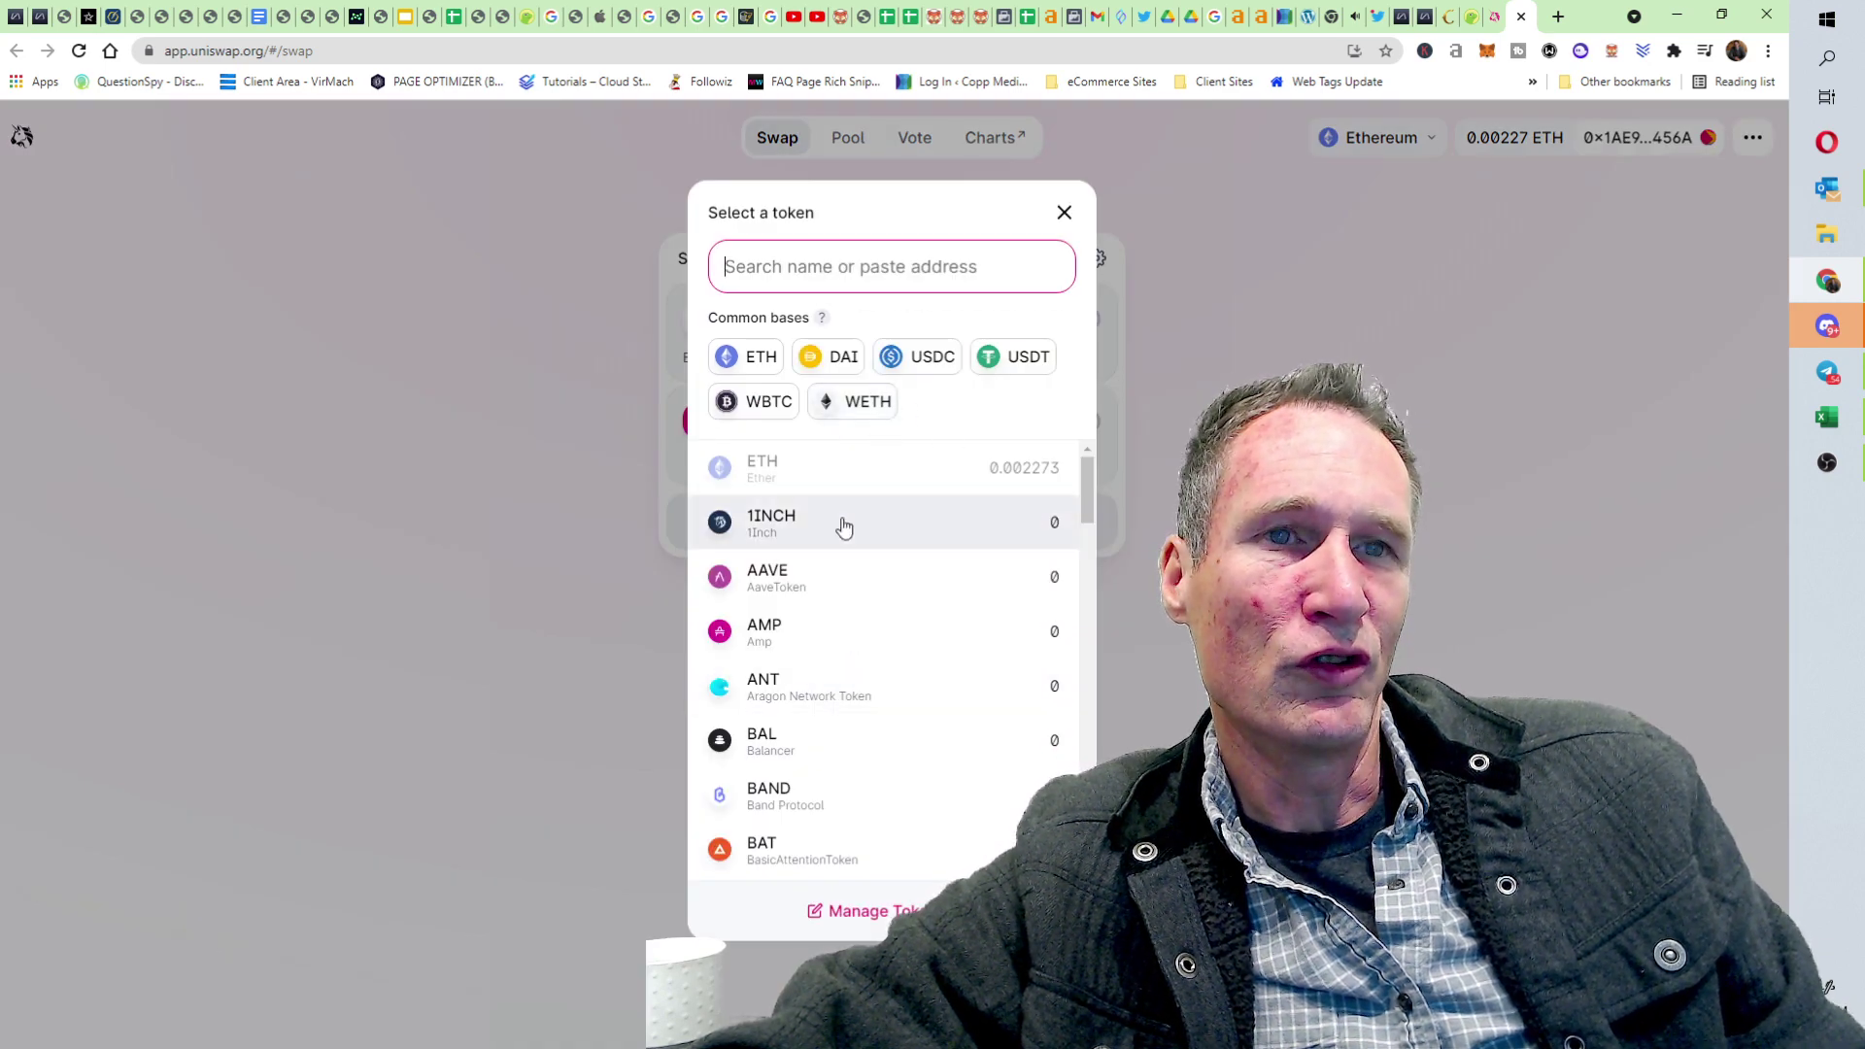
type("occ")
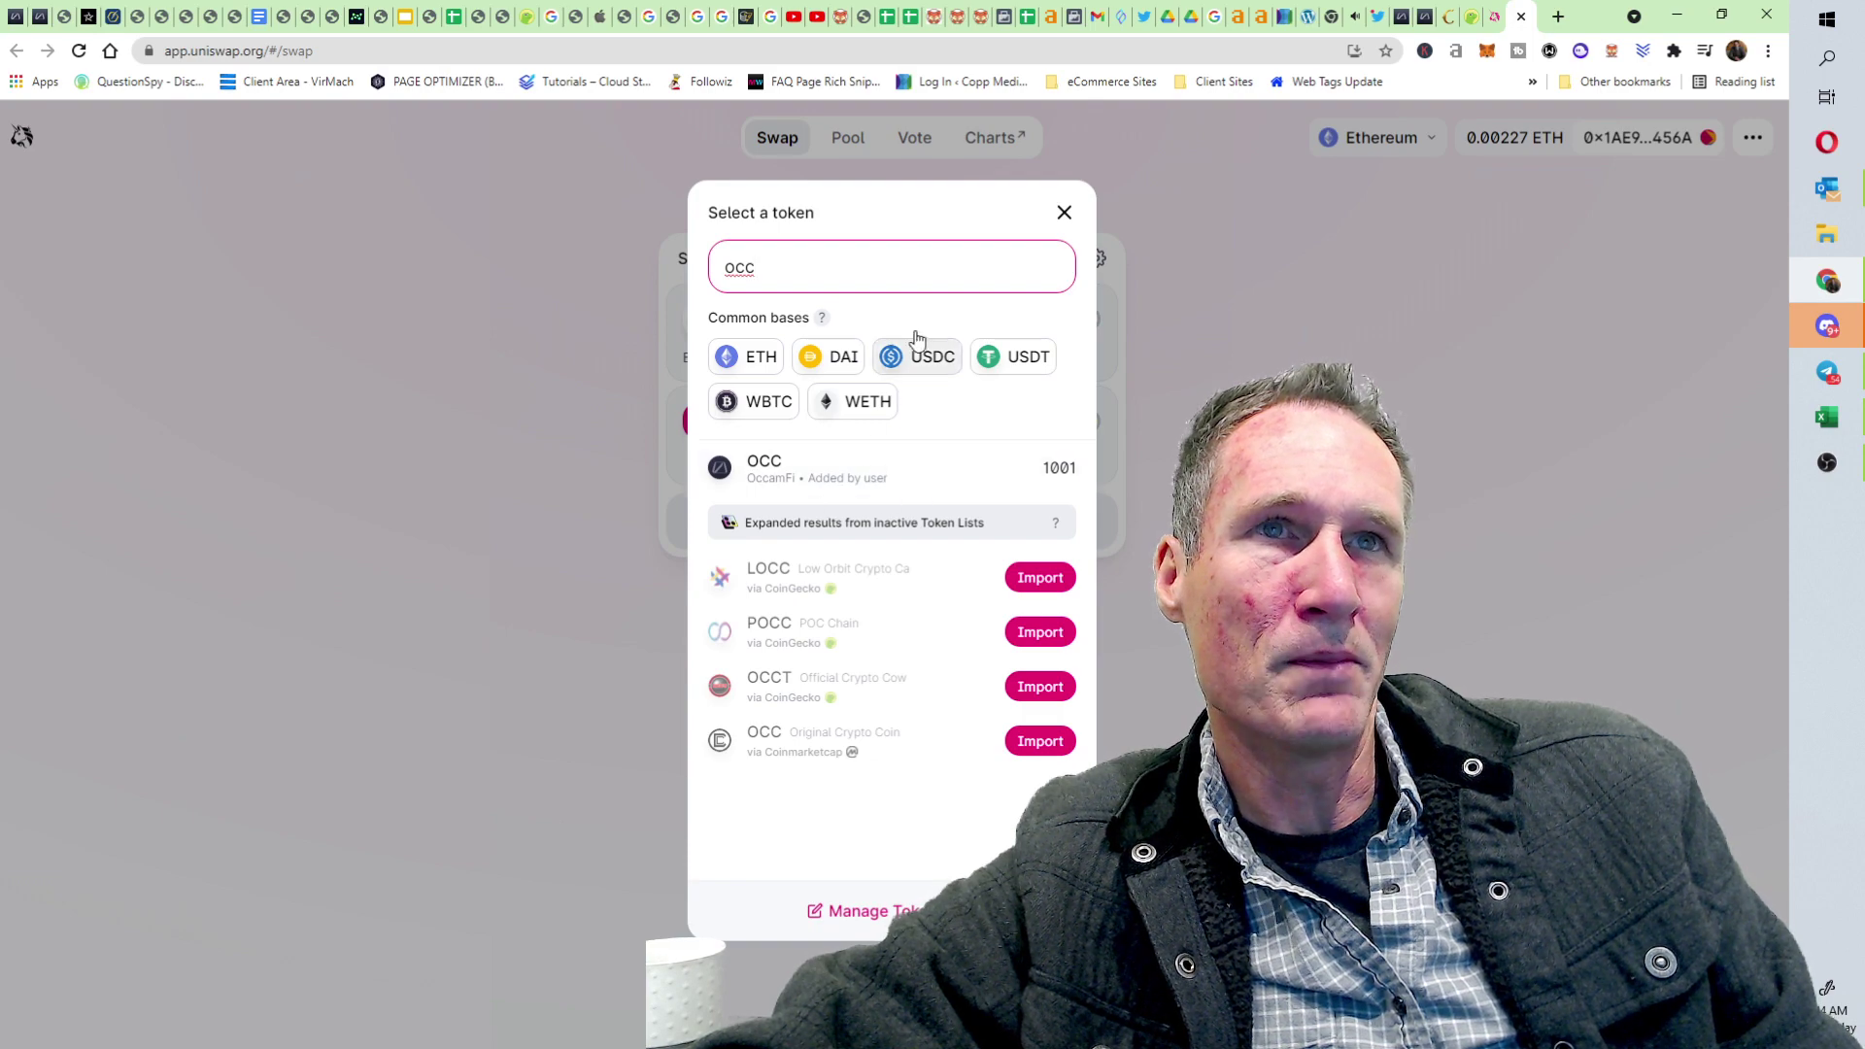
left_click(1065, 212)
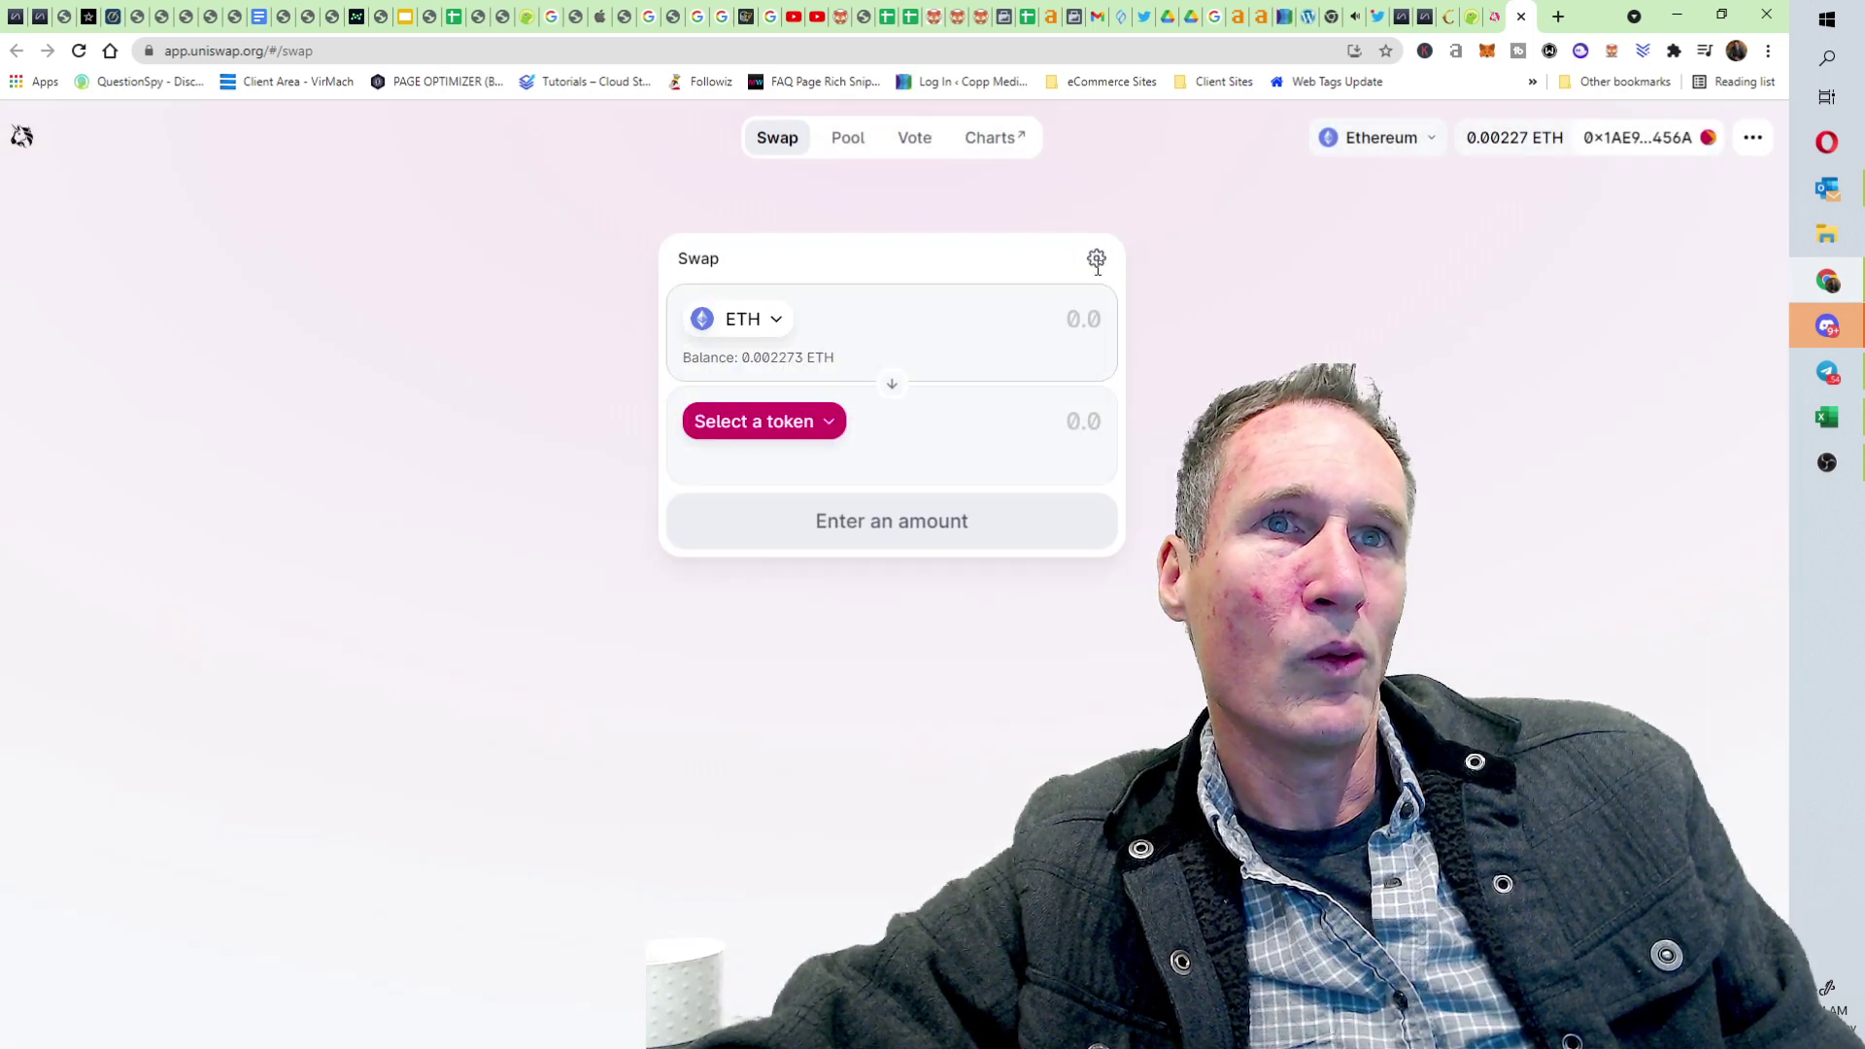
Step: Return to the OccamFi page on CoinGecko and copy the token's contract address
left_click(1472, 17)
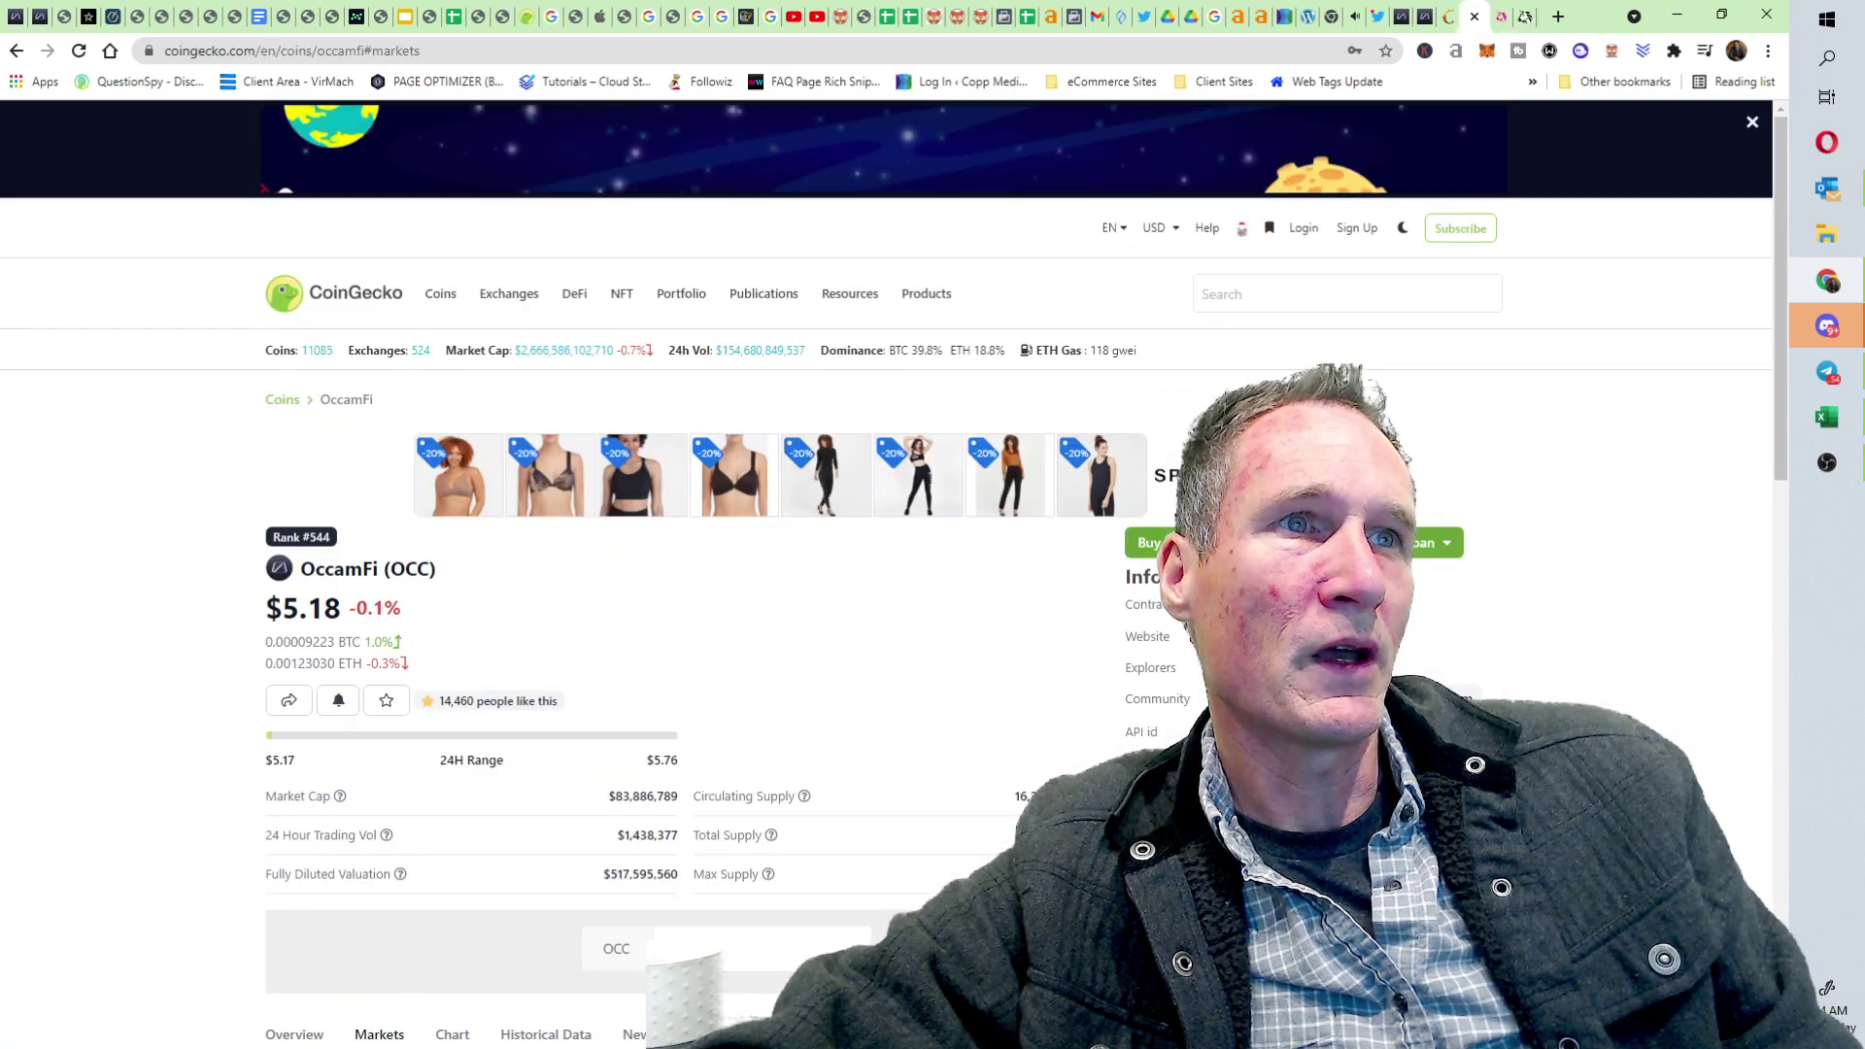
left_click(1360, 604)
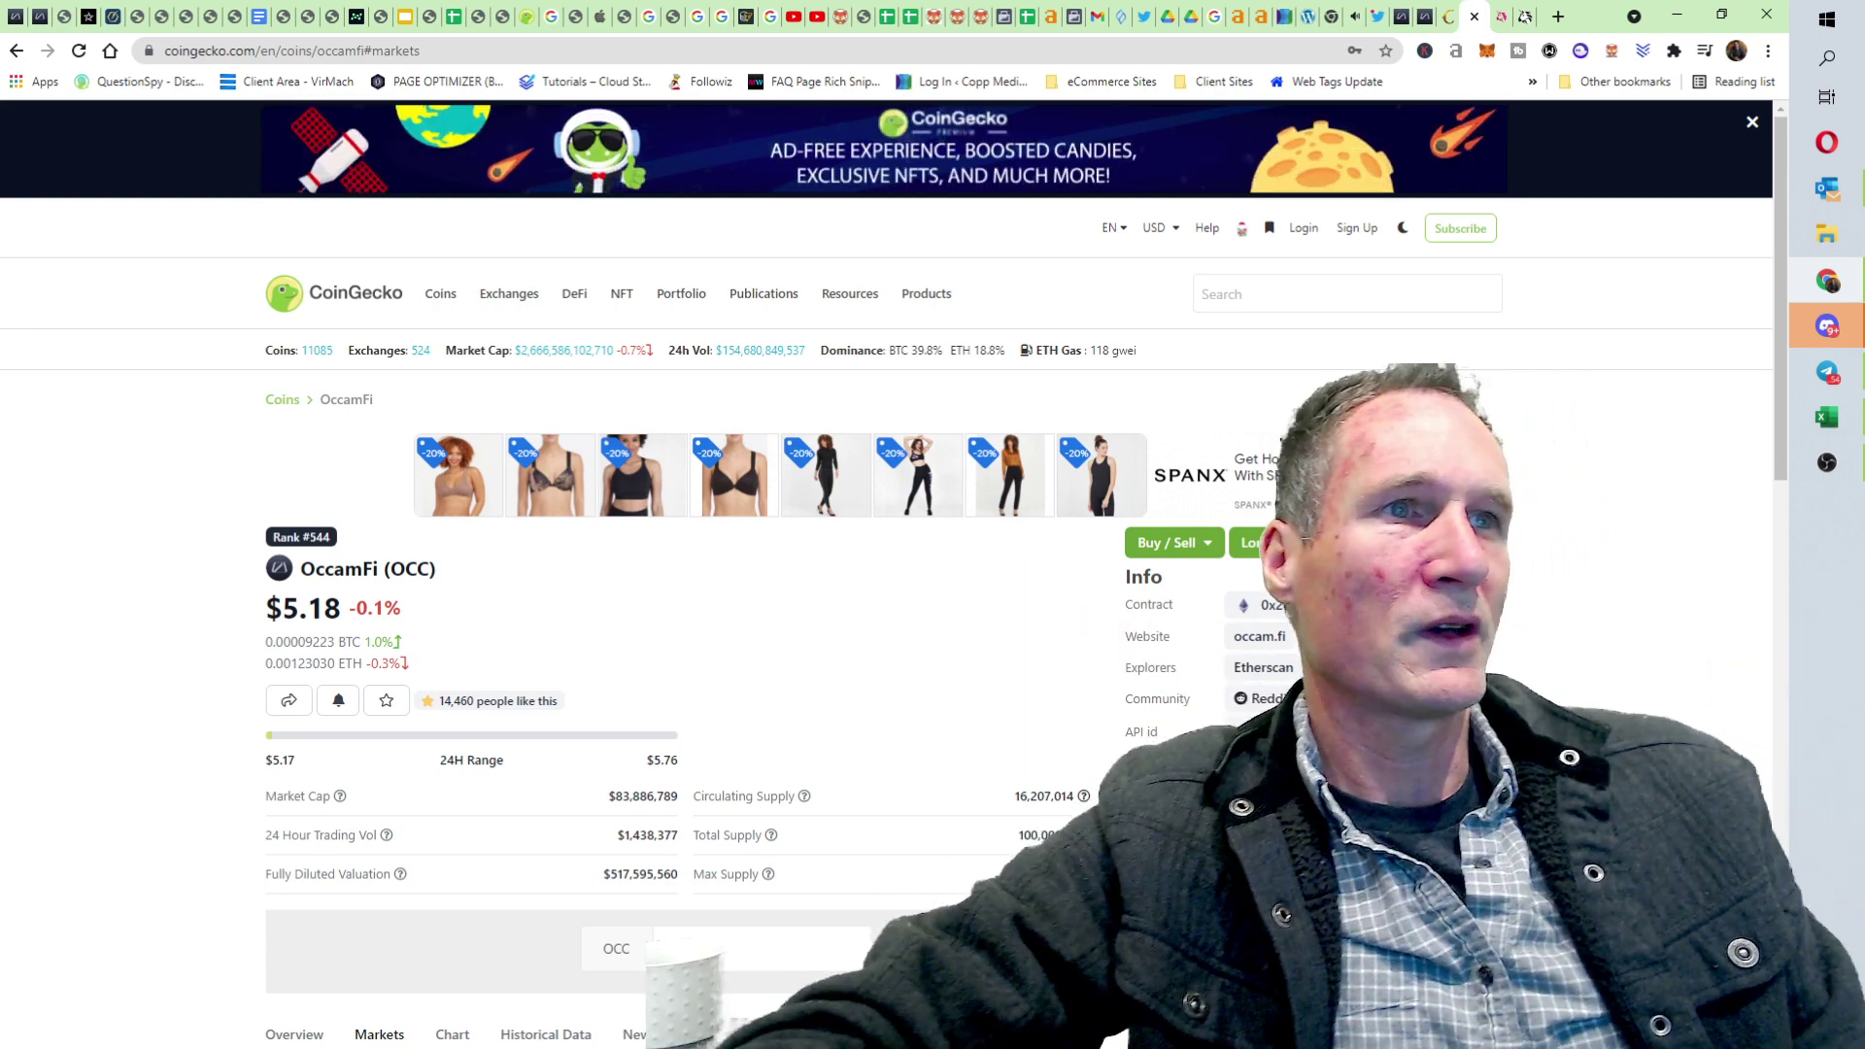
Step: Return to the Uniswap swap page and choose OCC as the receiving token by searching for the copied contract address
left_click(1501, 16)
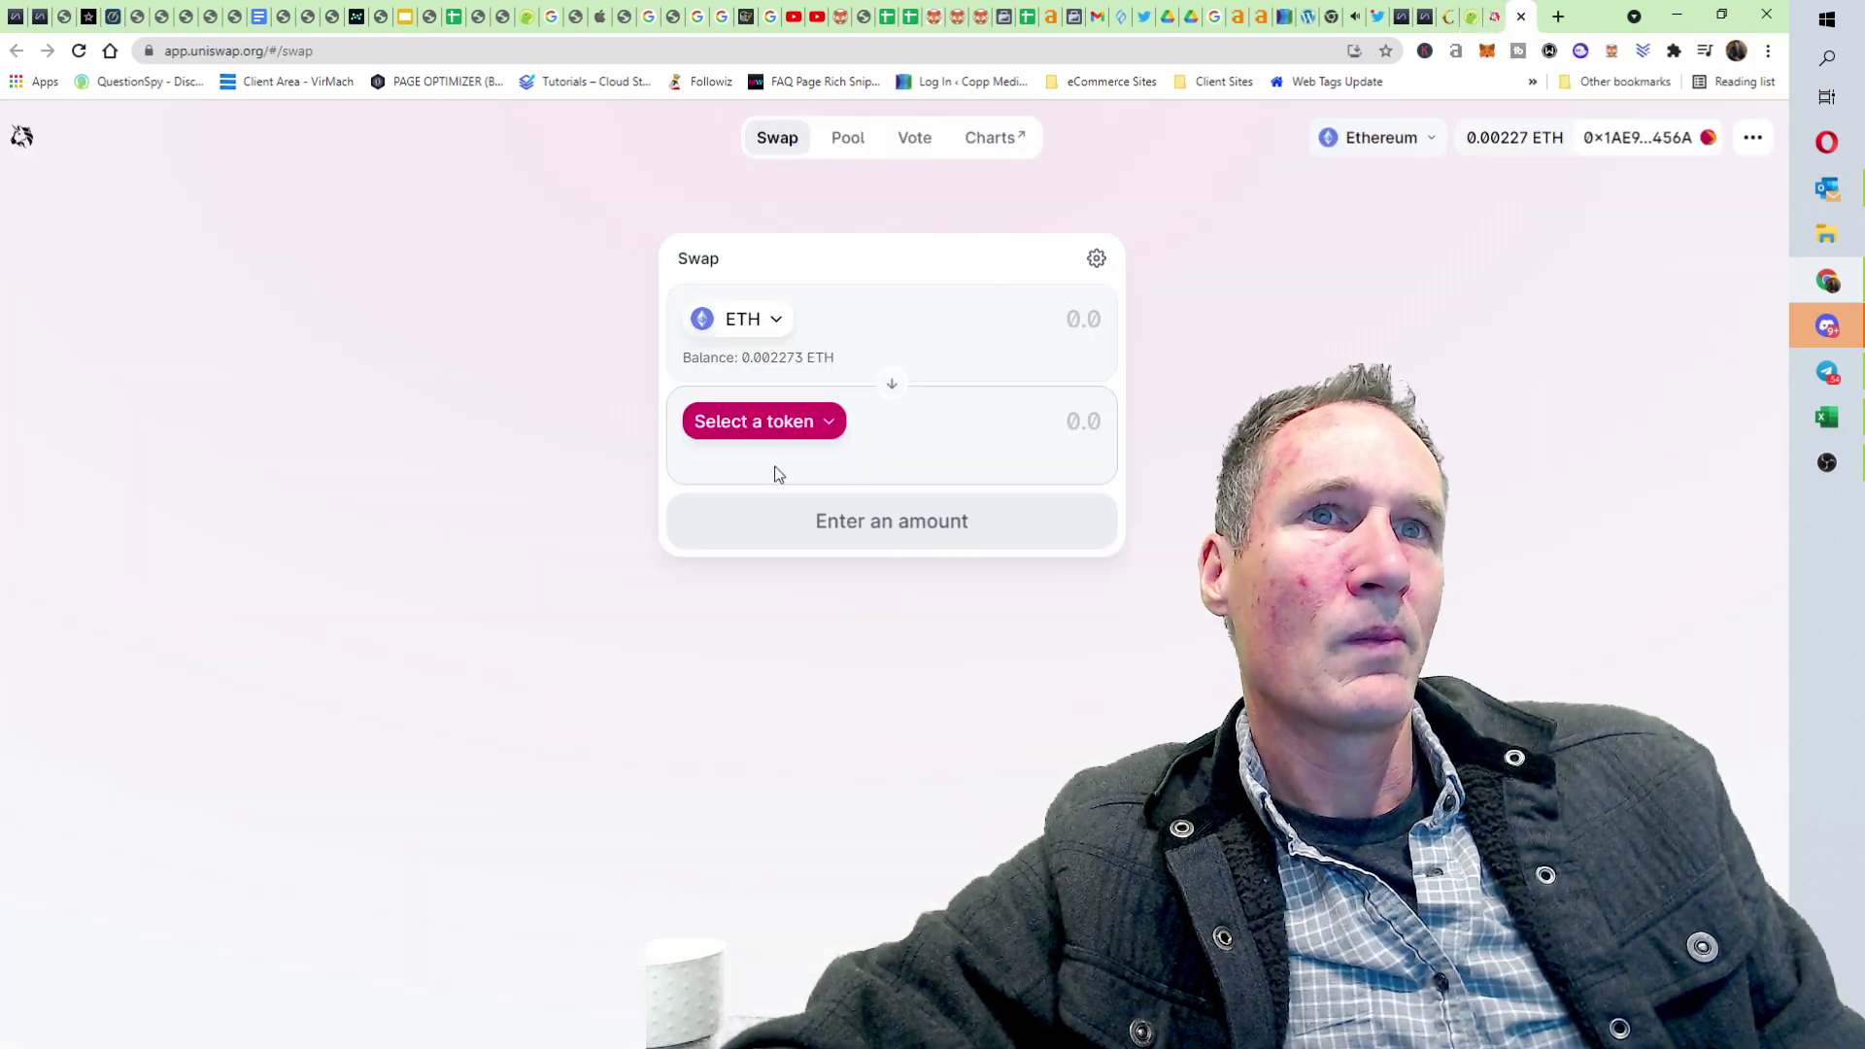
left_click(794, 427)
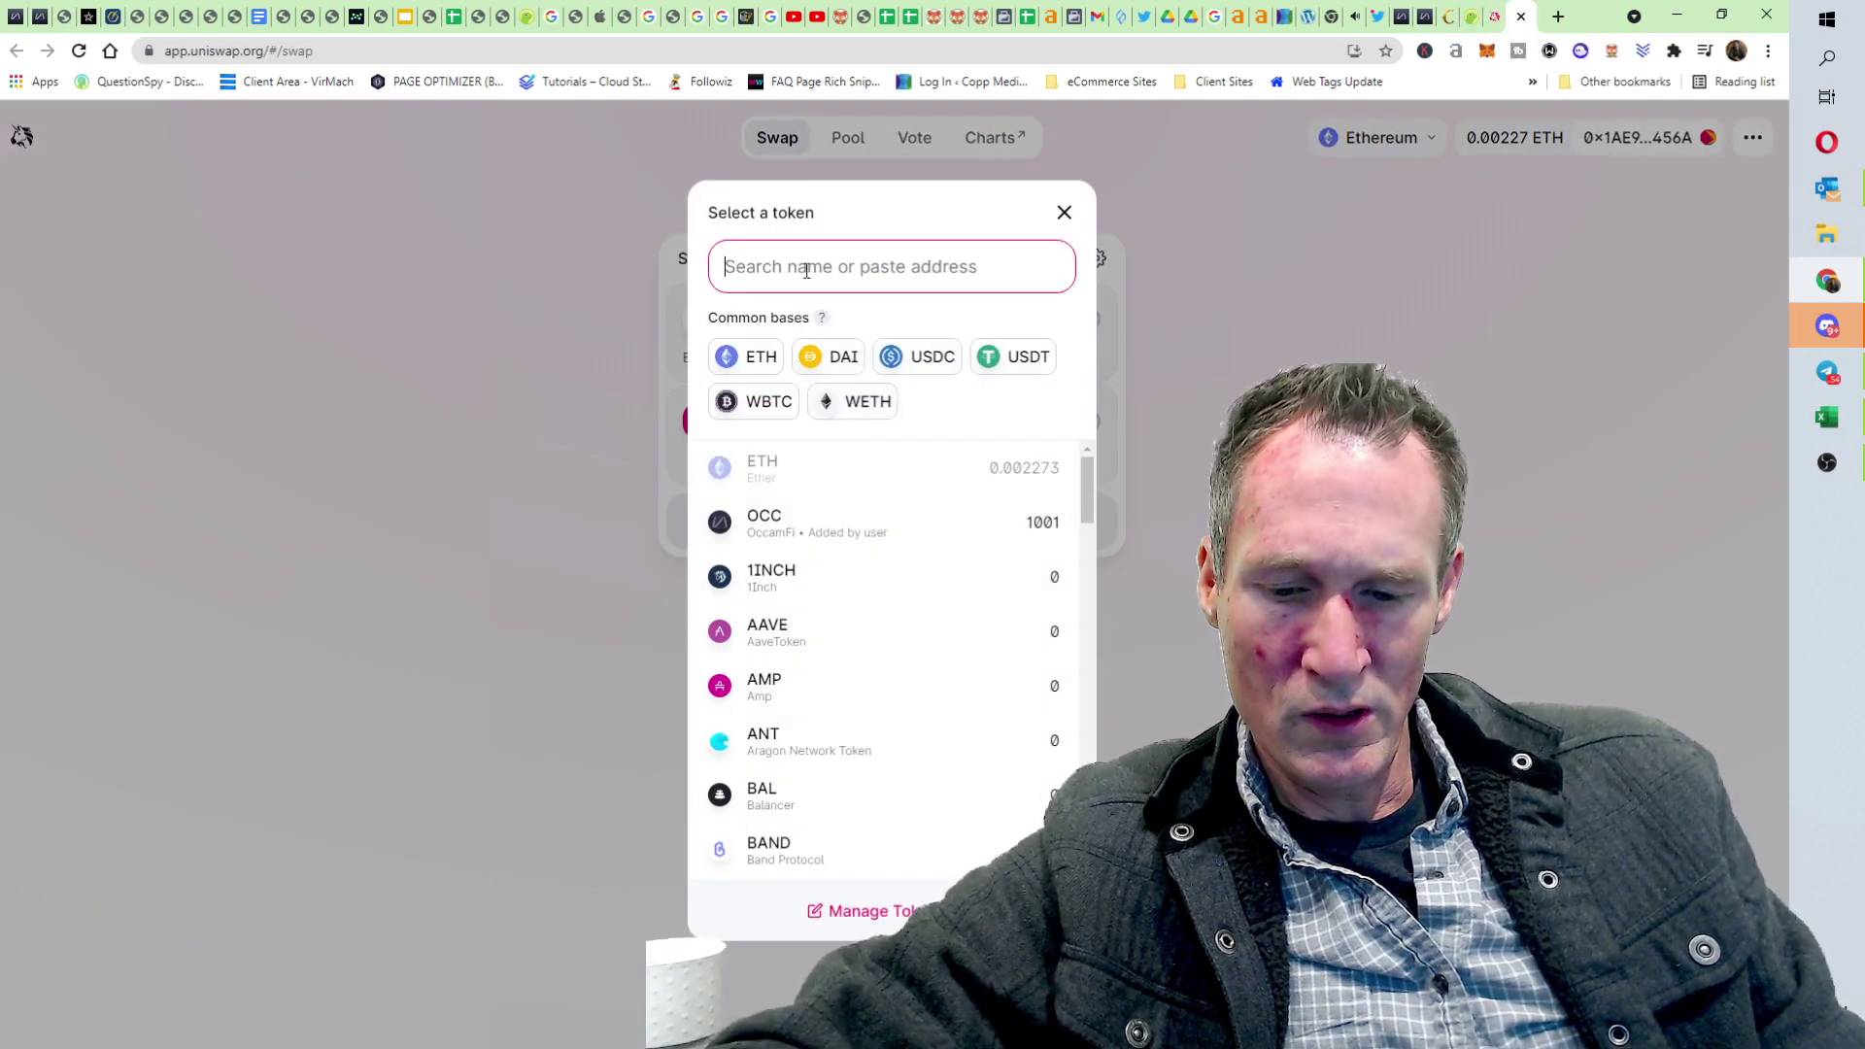
key("ctrl+v")
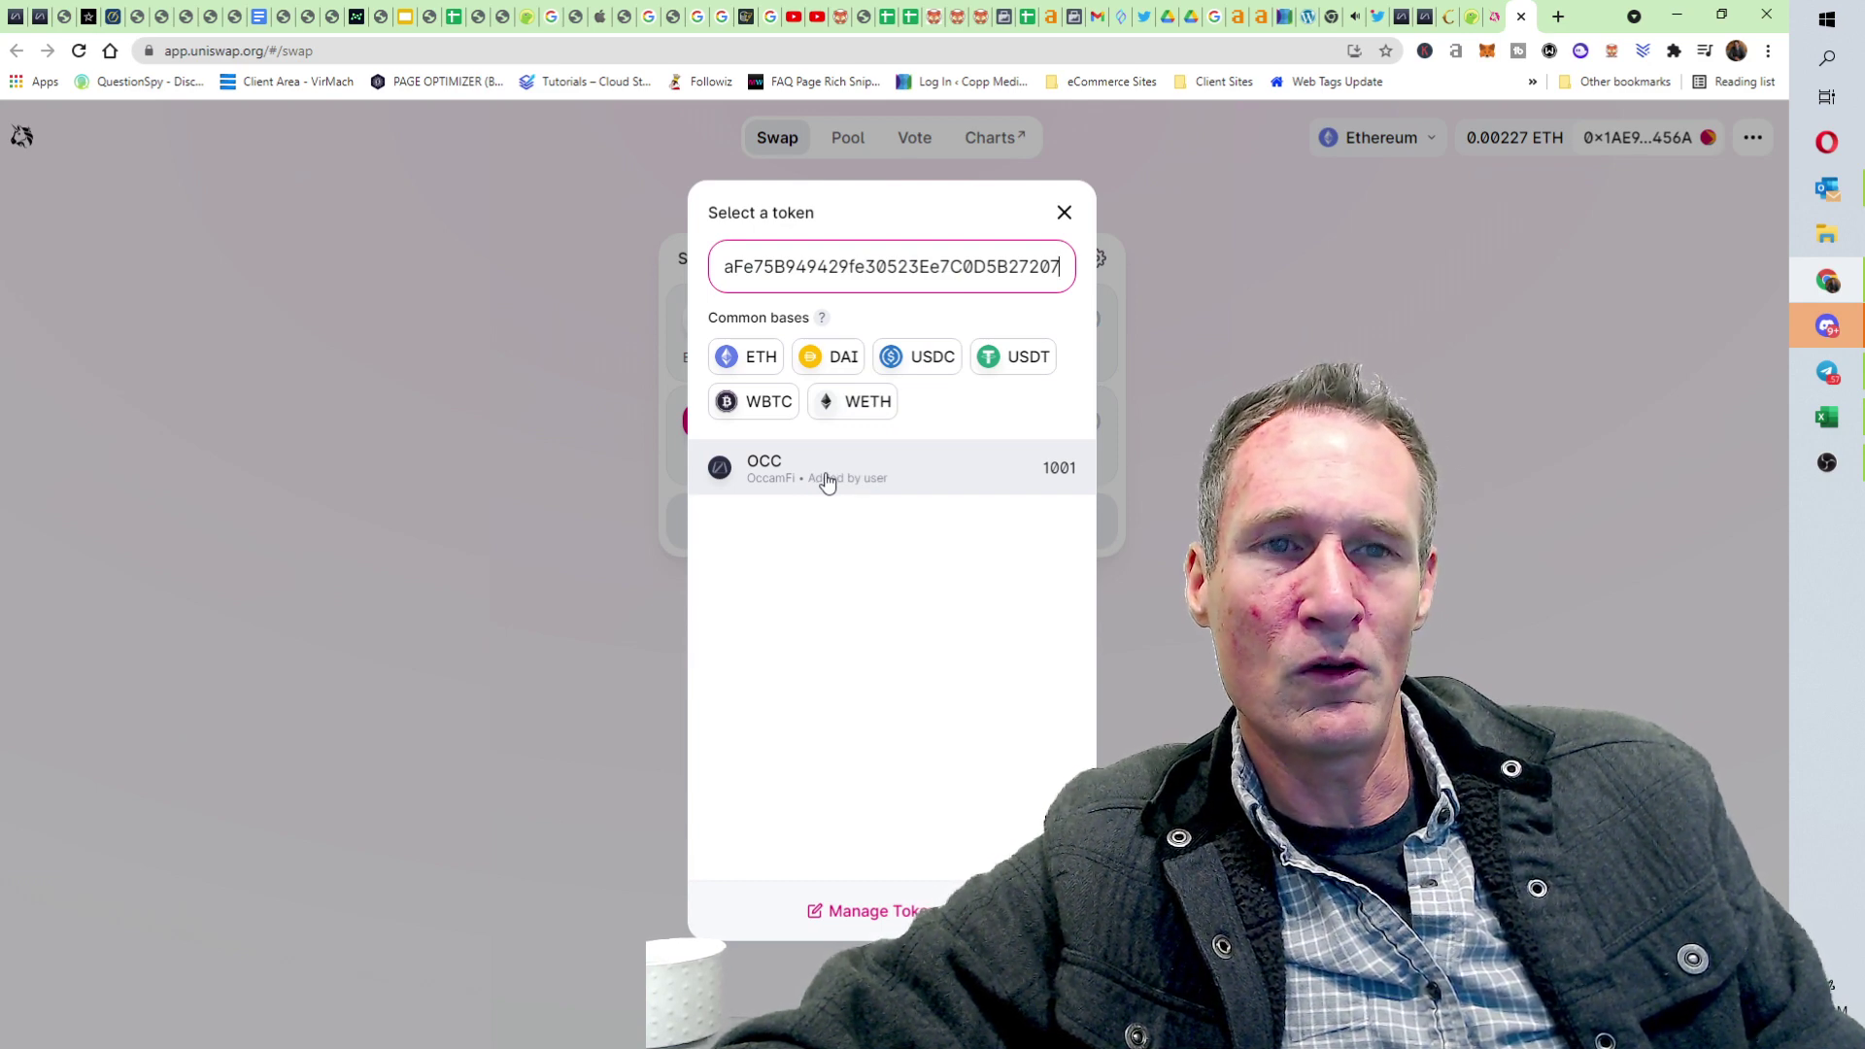
left_click(825, 482)
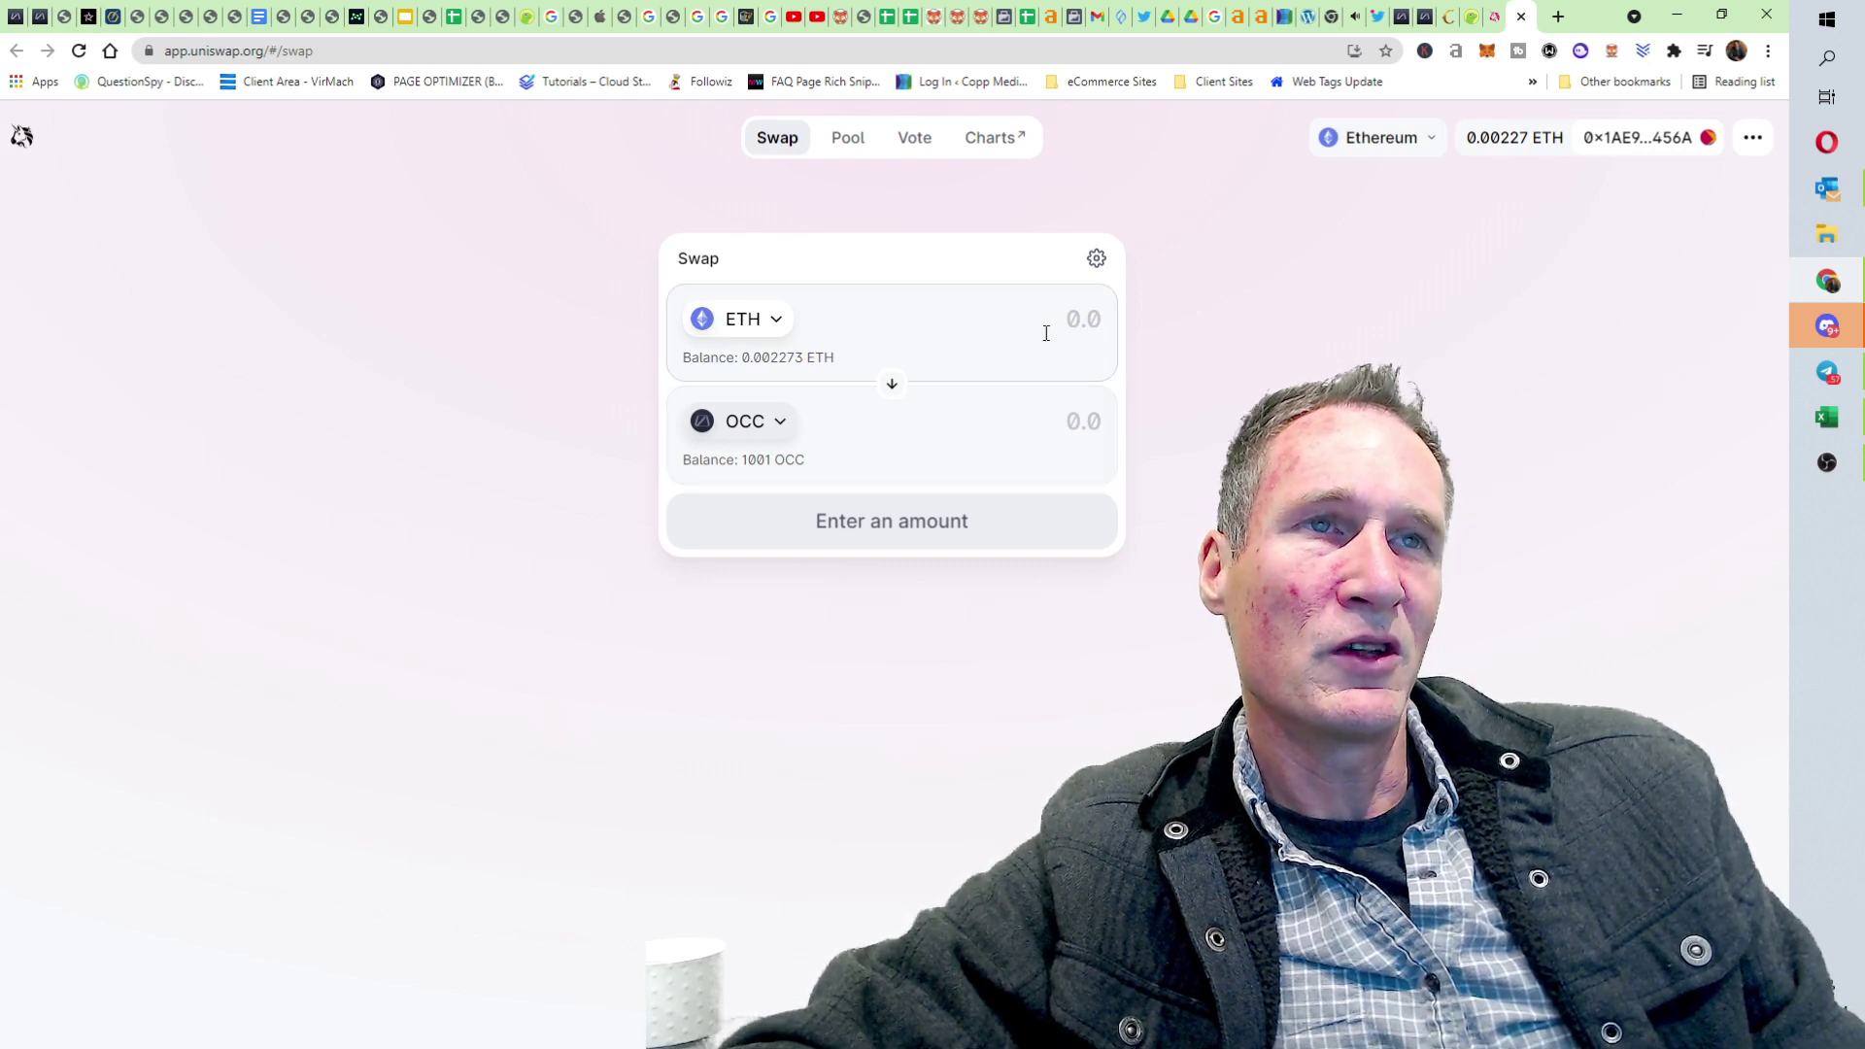
Step: Submit a swap of ETH for 1 OCC up to the MetaMask confirmation, then reject the transaction
type("1")
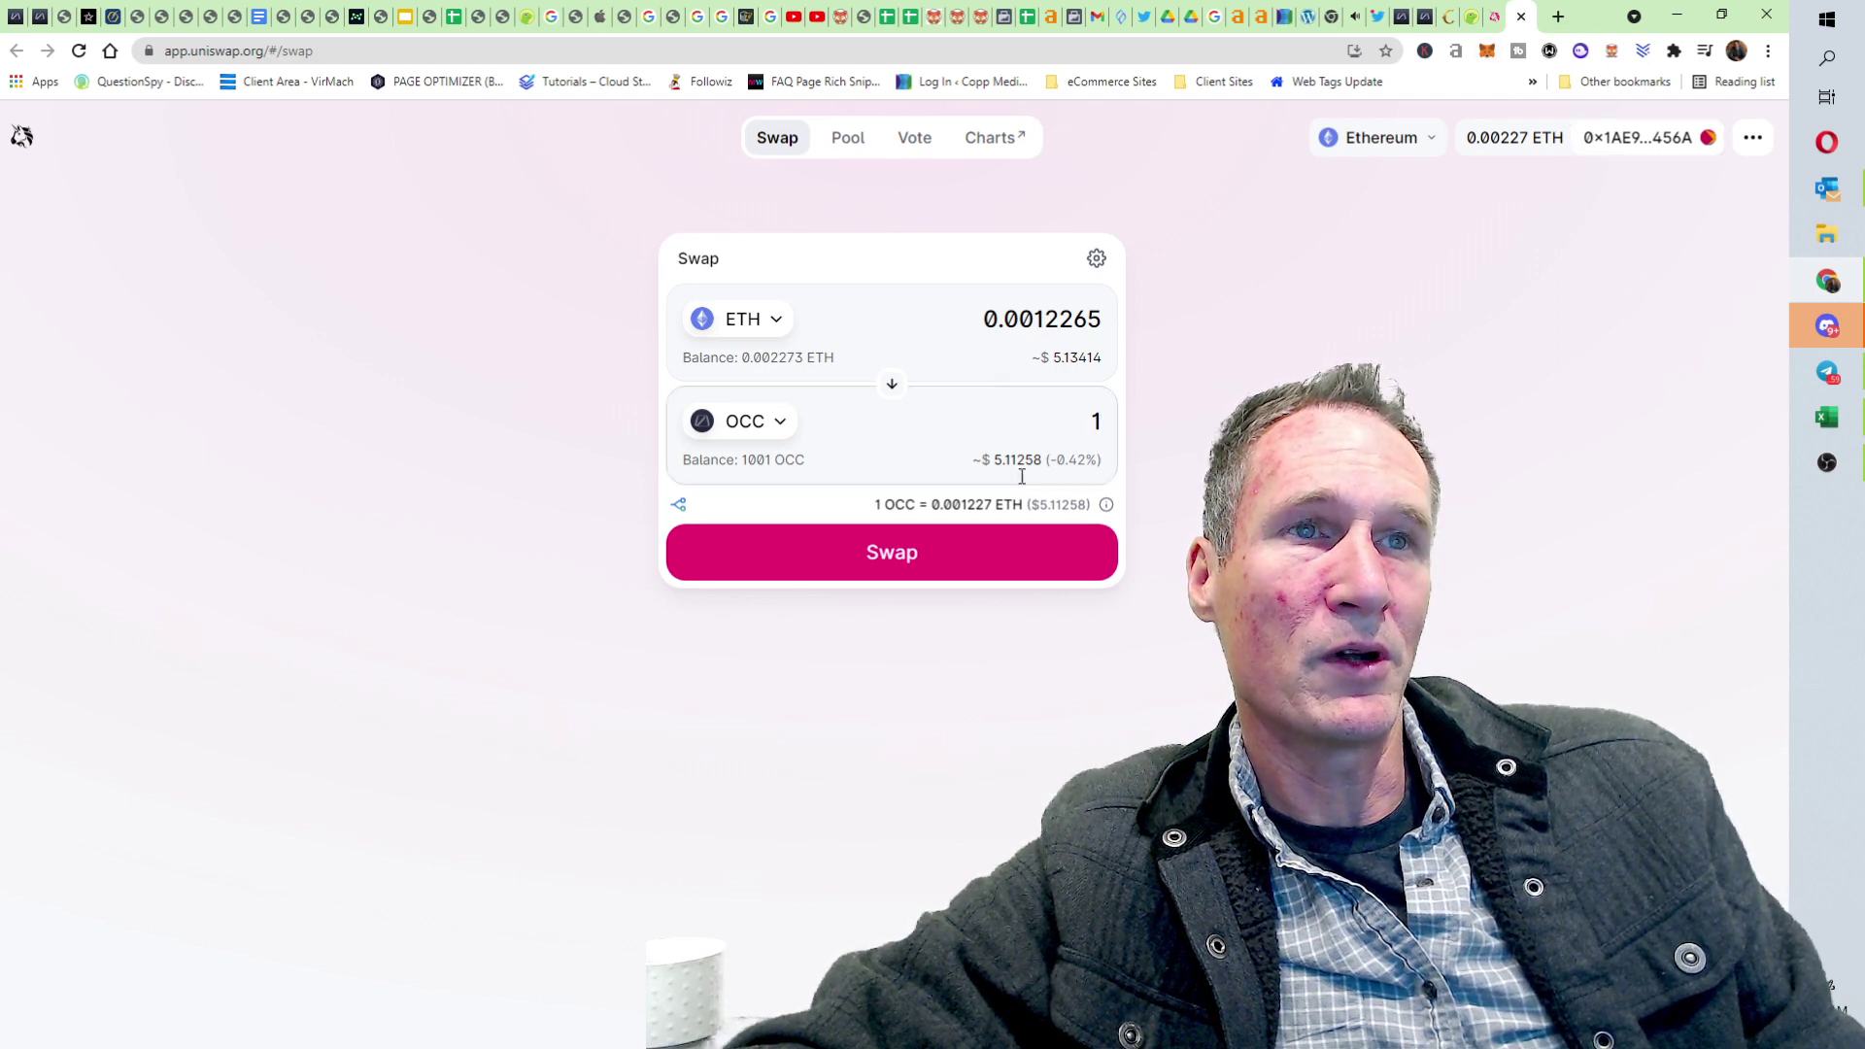
left_click(879, 564)
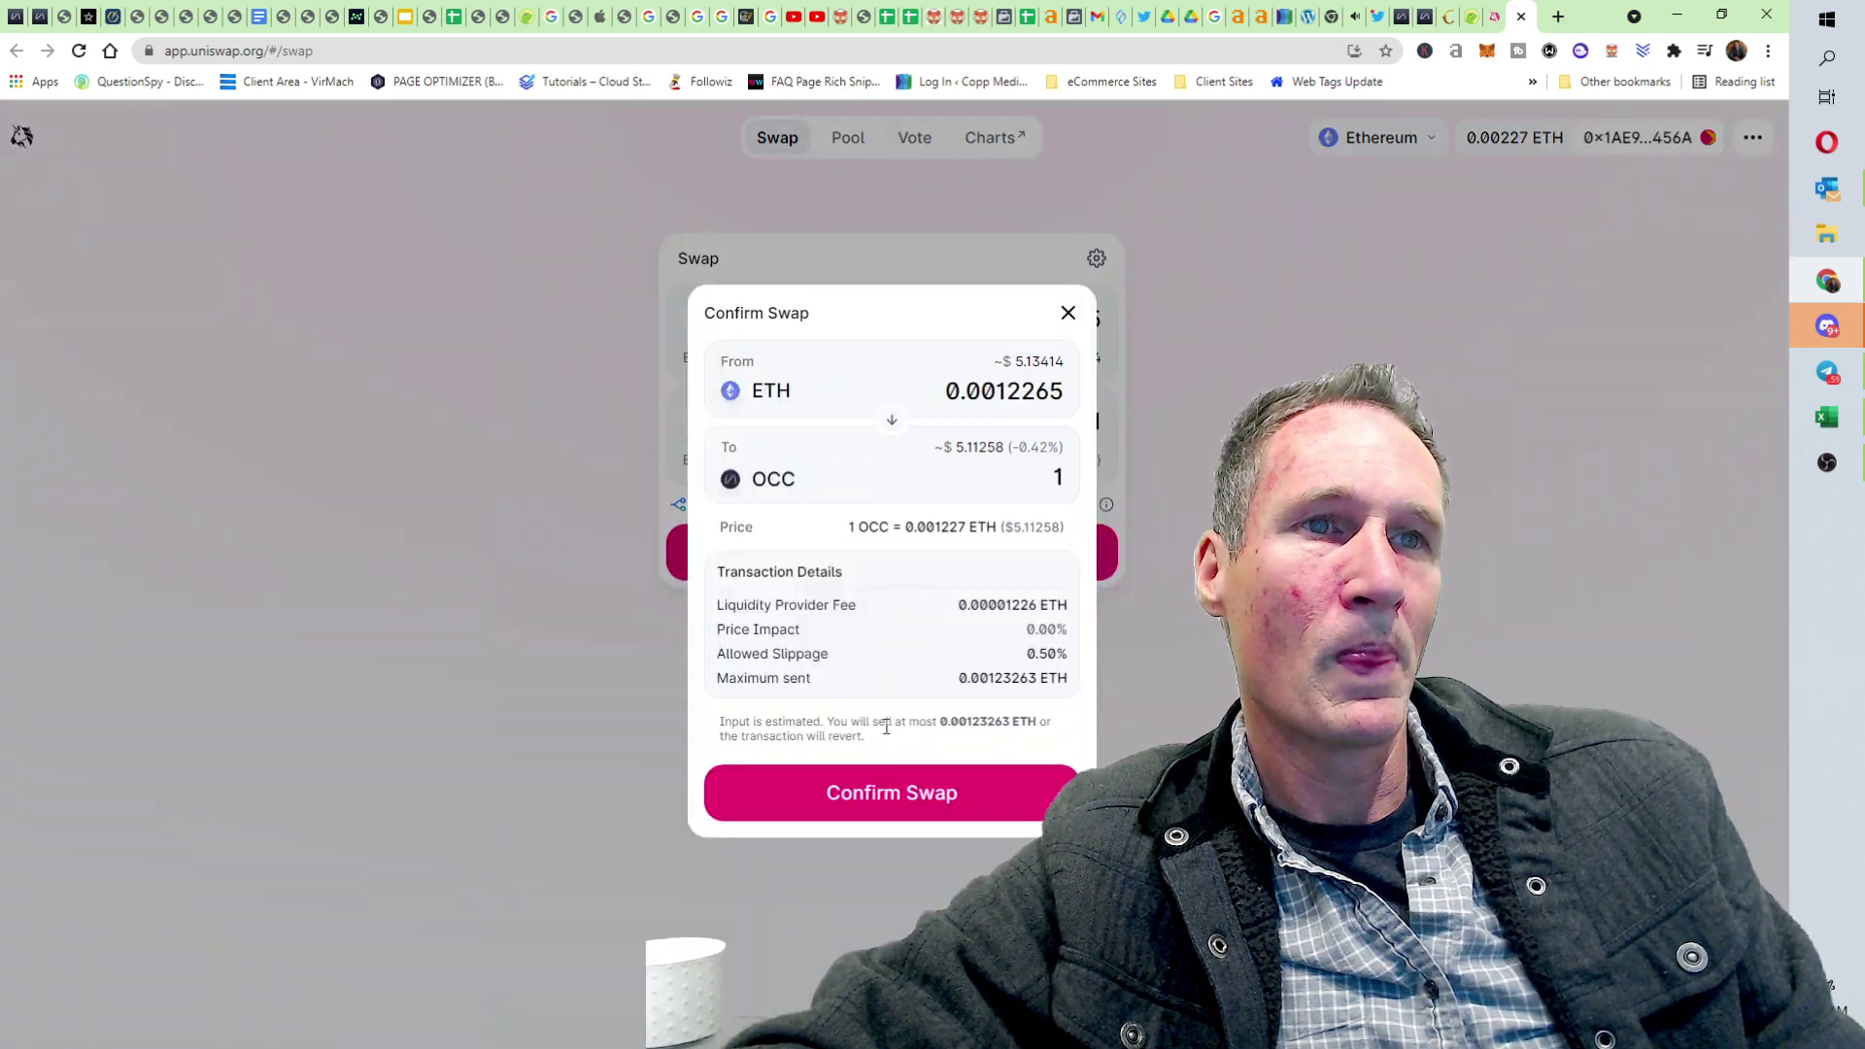
left_click(886, 805)
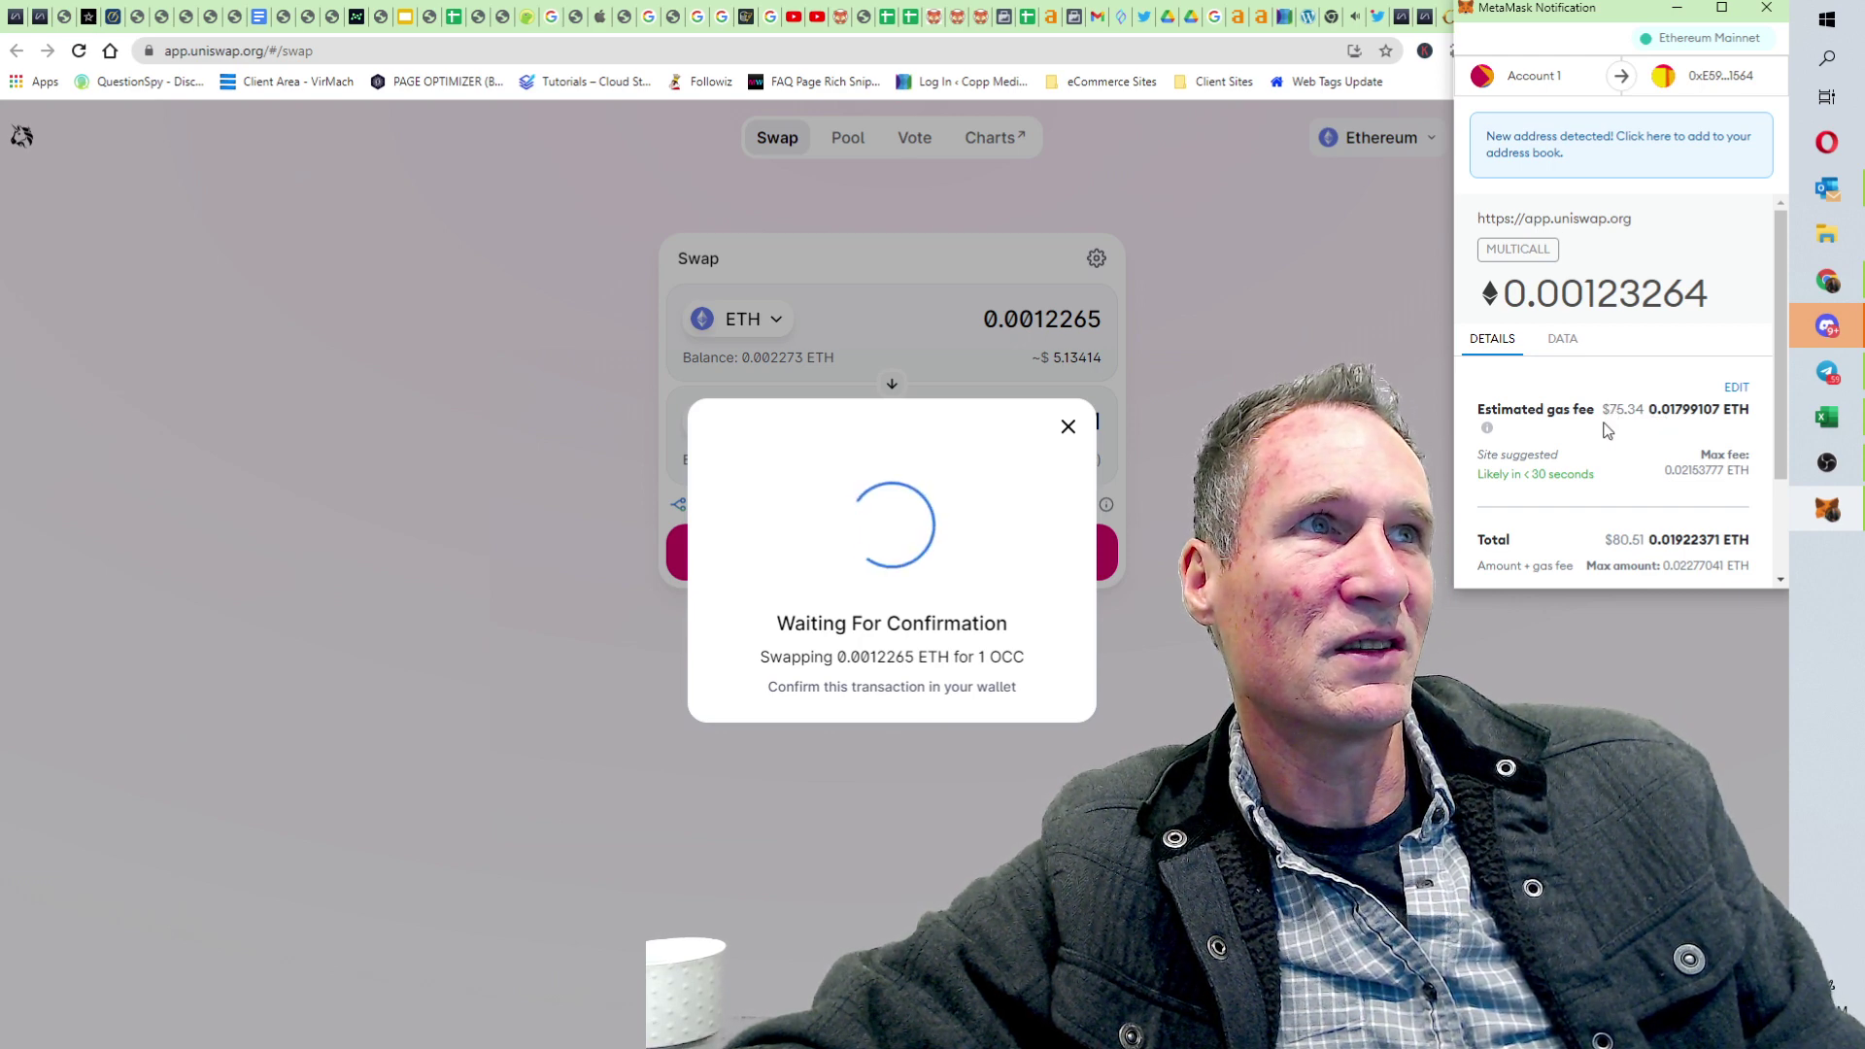
scroll(1608, 431, "down", 2)
left_click(1538, 551)
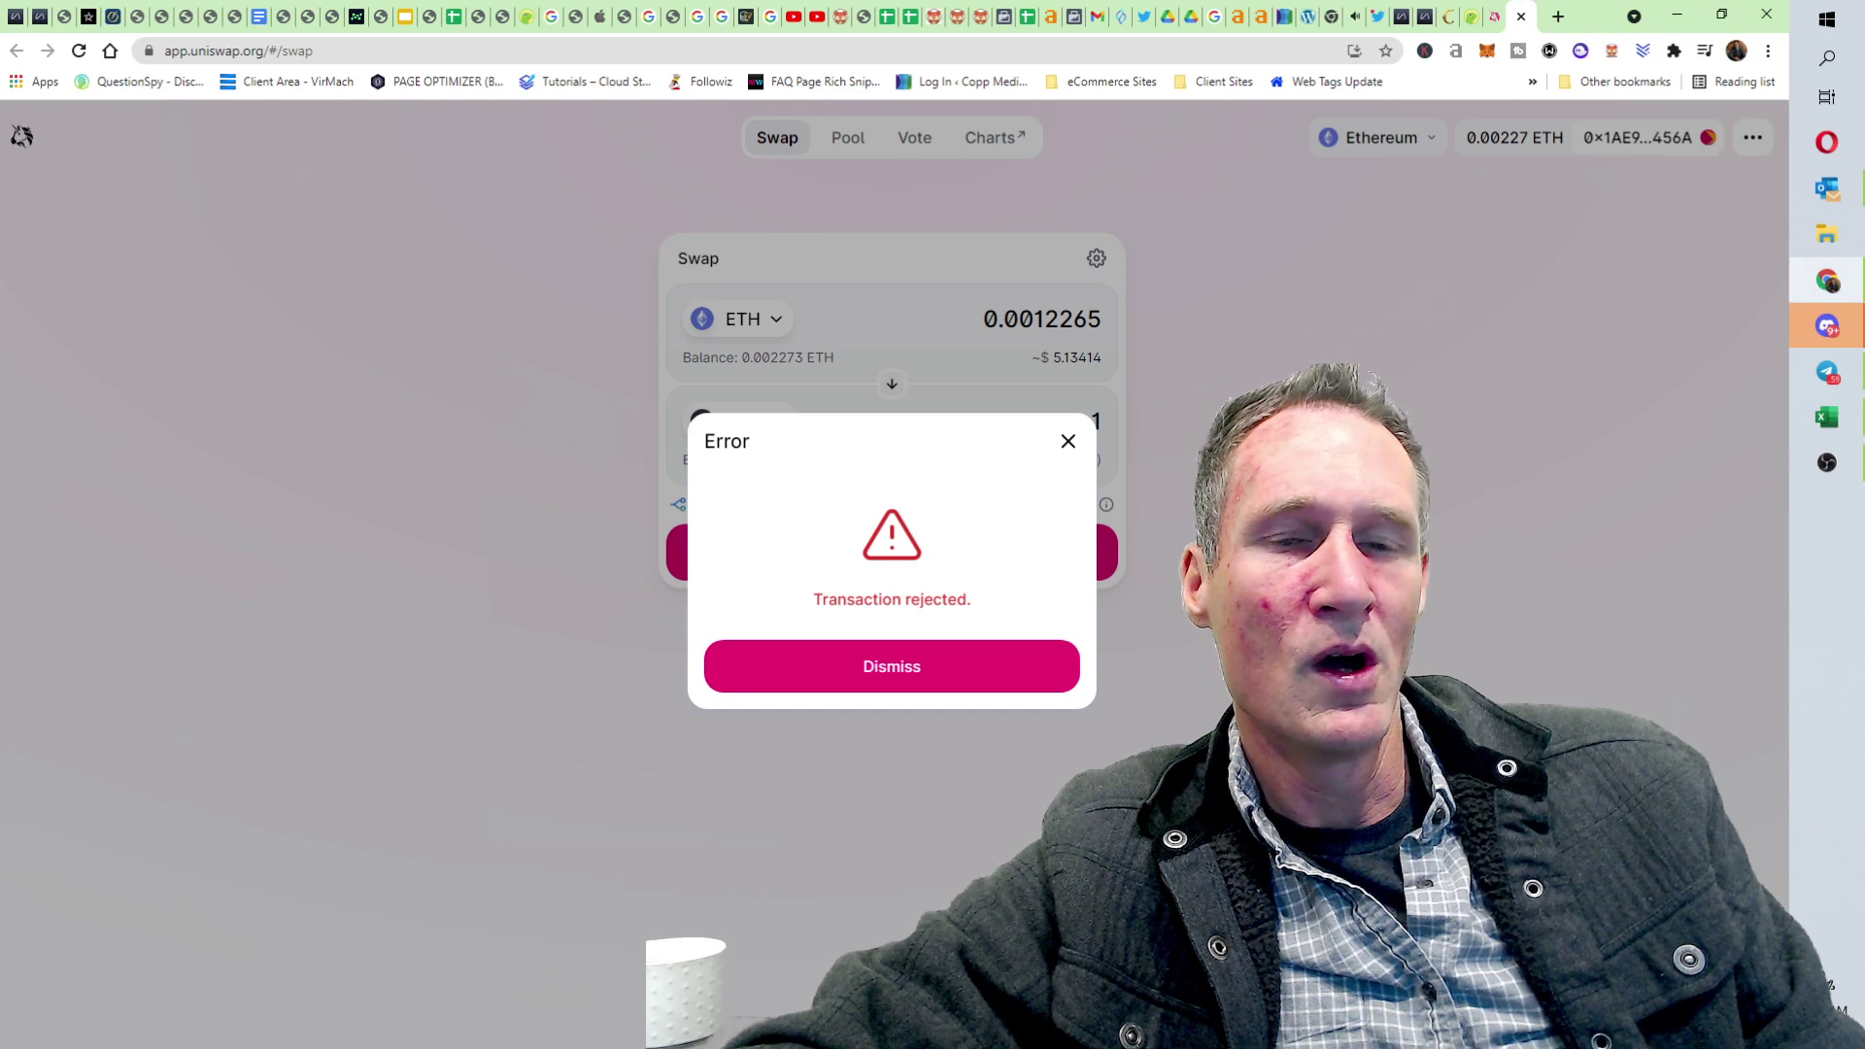
left_click(883, 681)
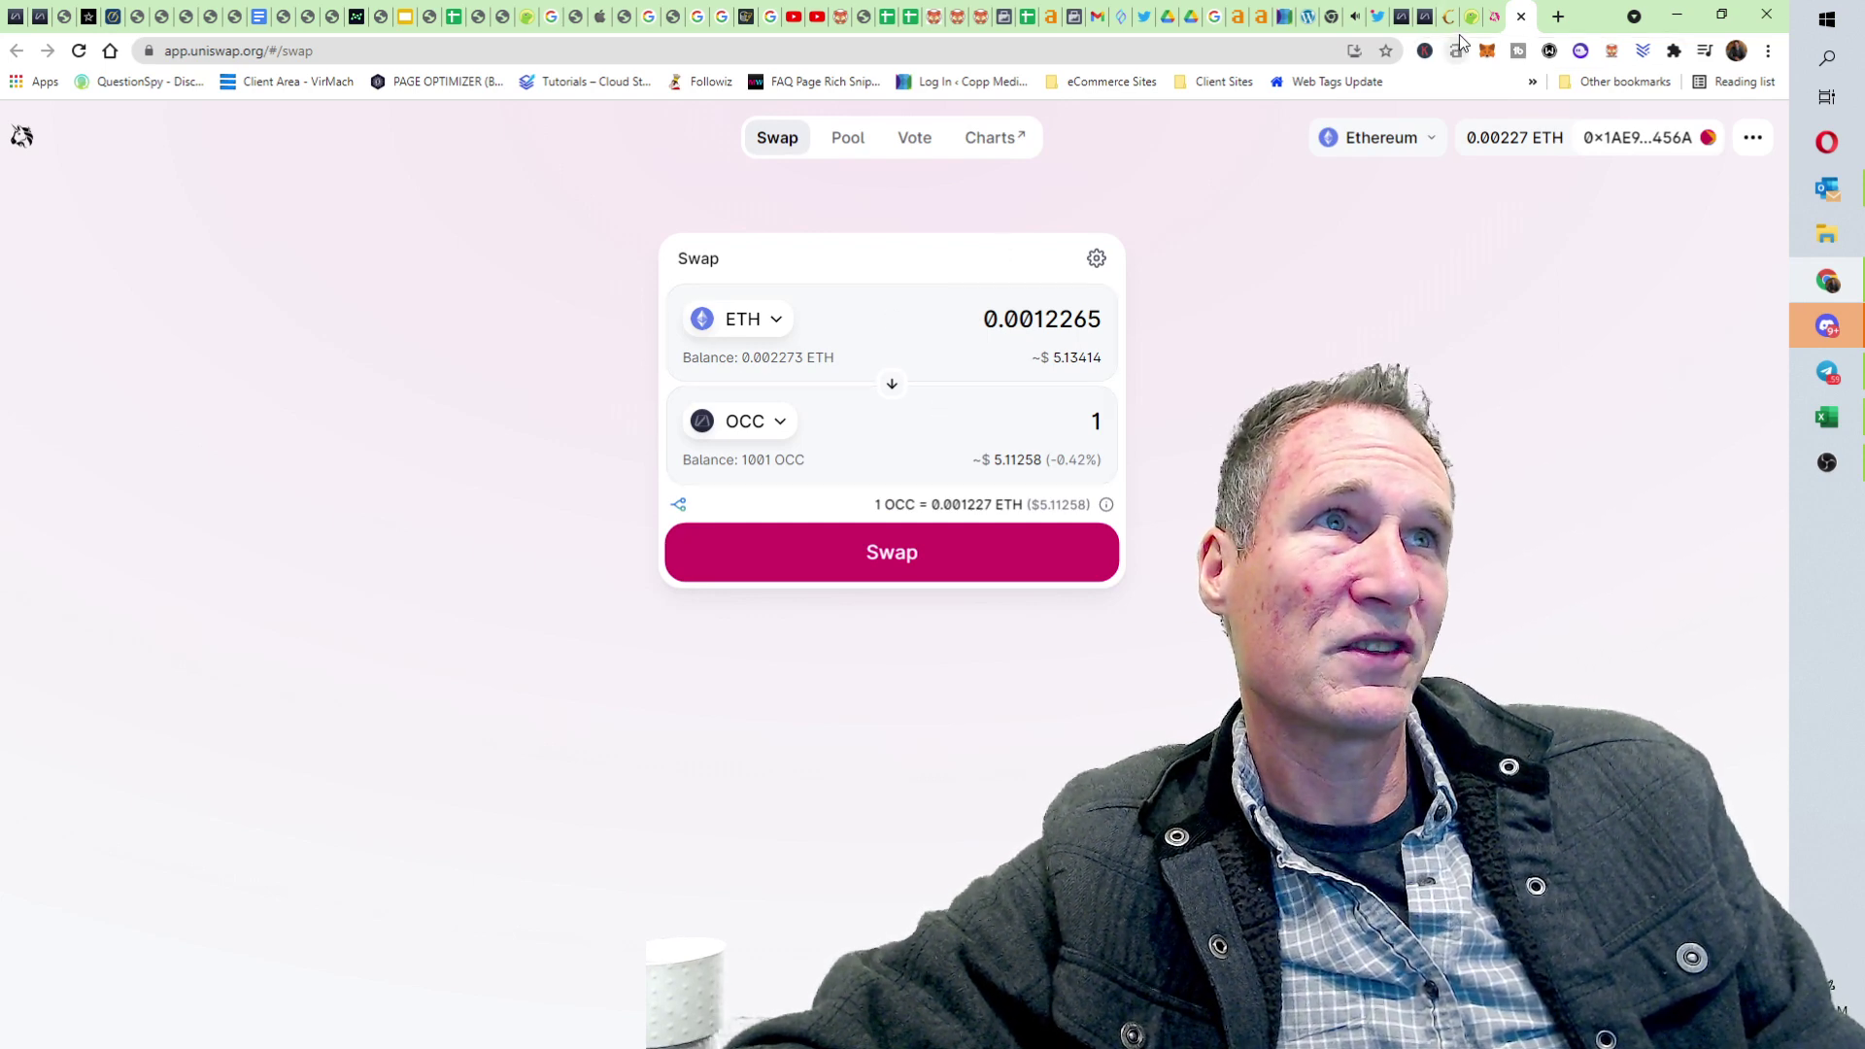
Step: Return to the OccamRazer launchpad site and open its OCC Panel
left_click(1430, 25)
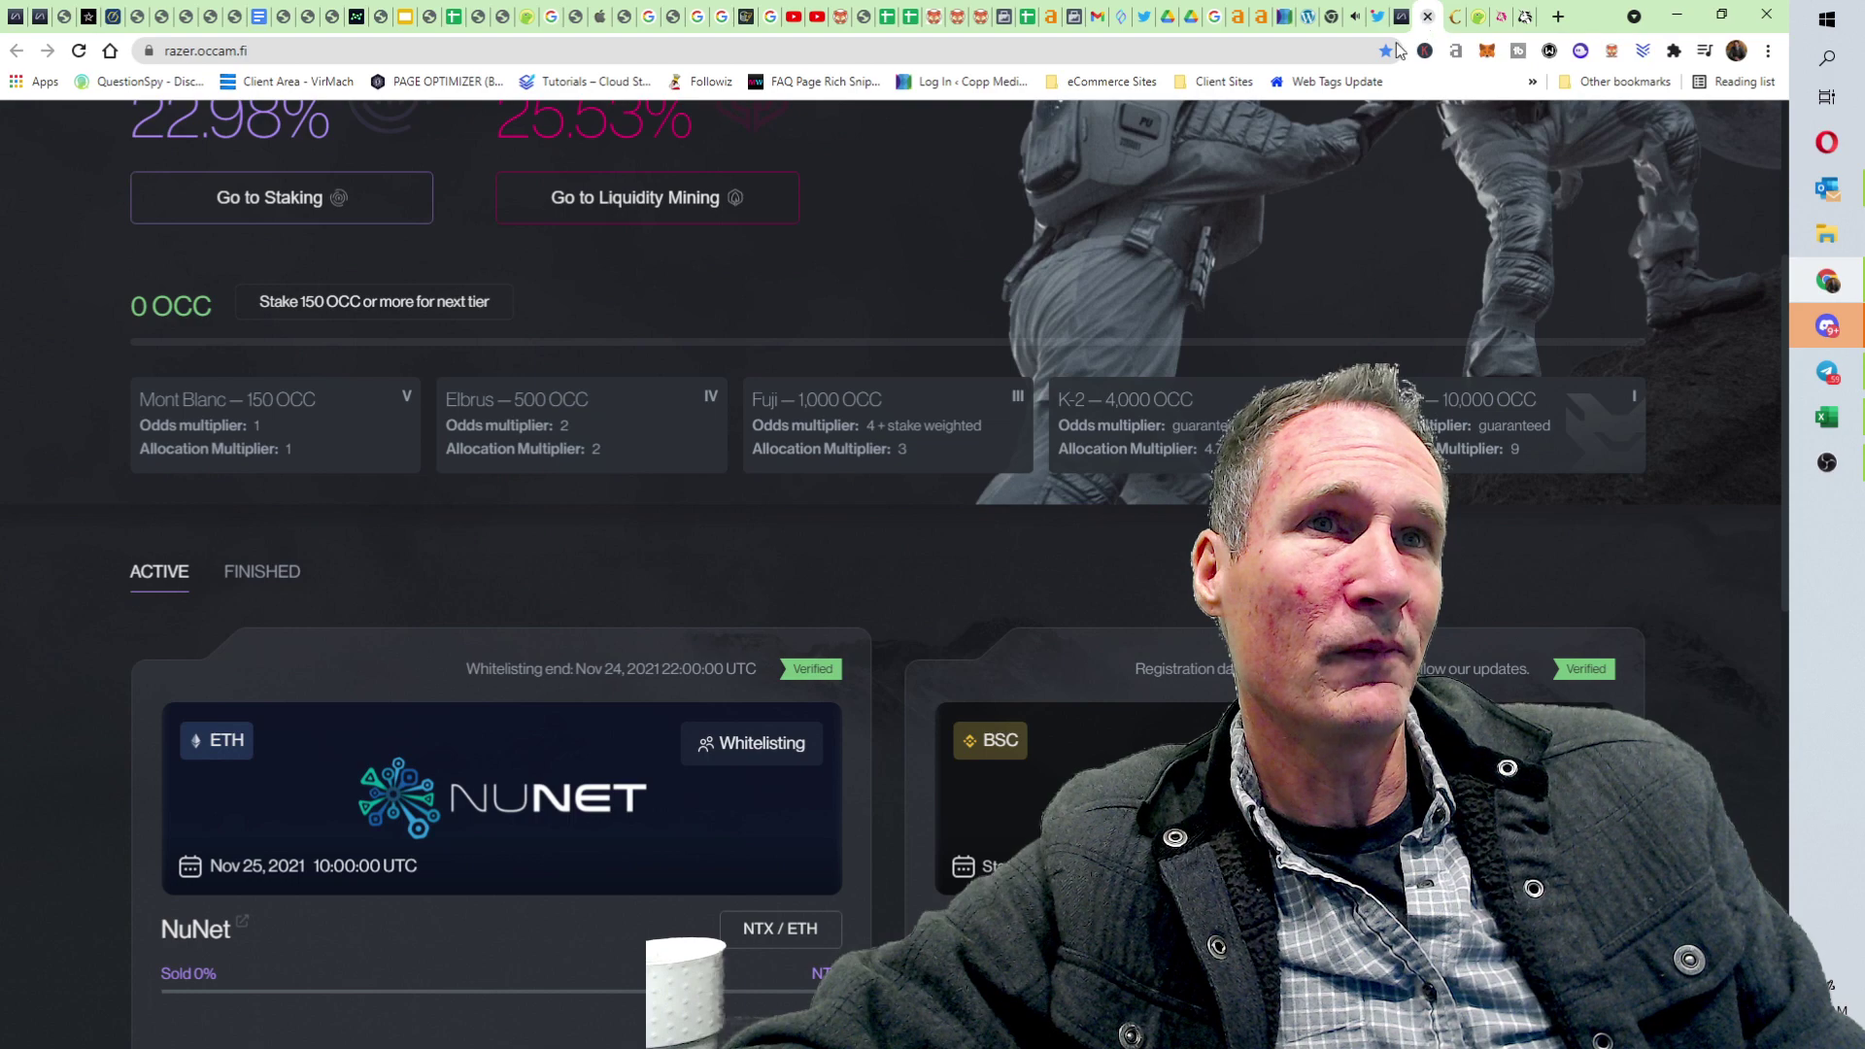
scroll(742, 480, "up", 4)
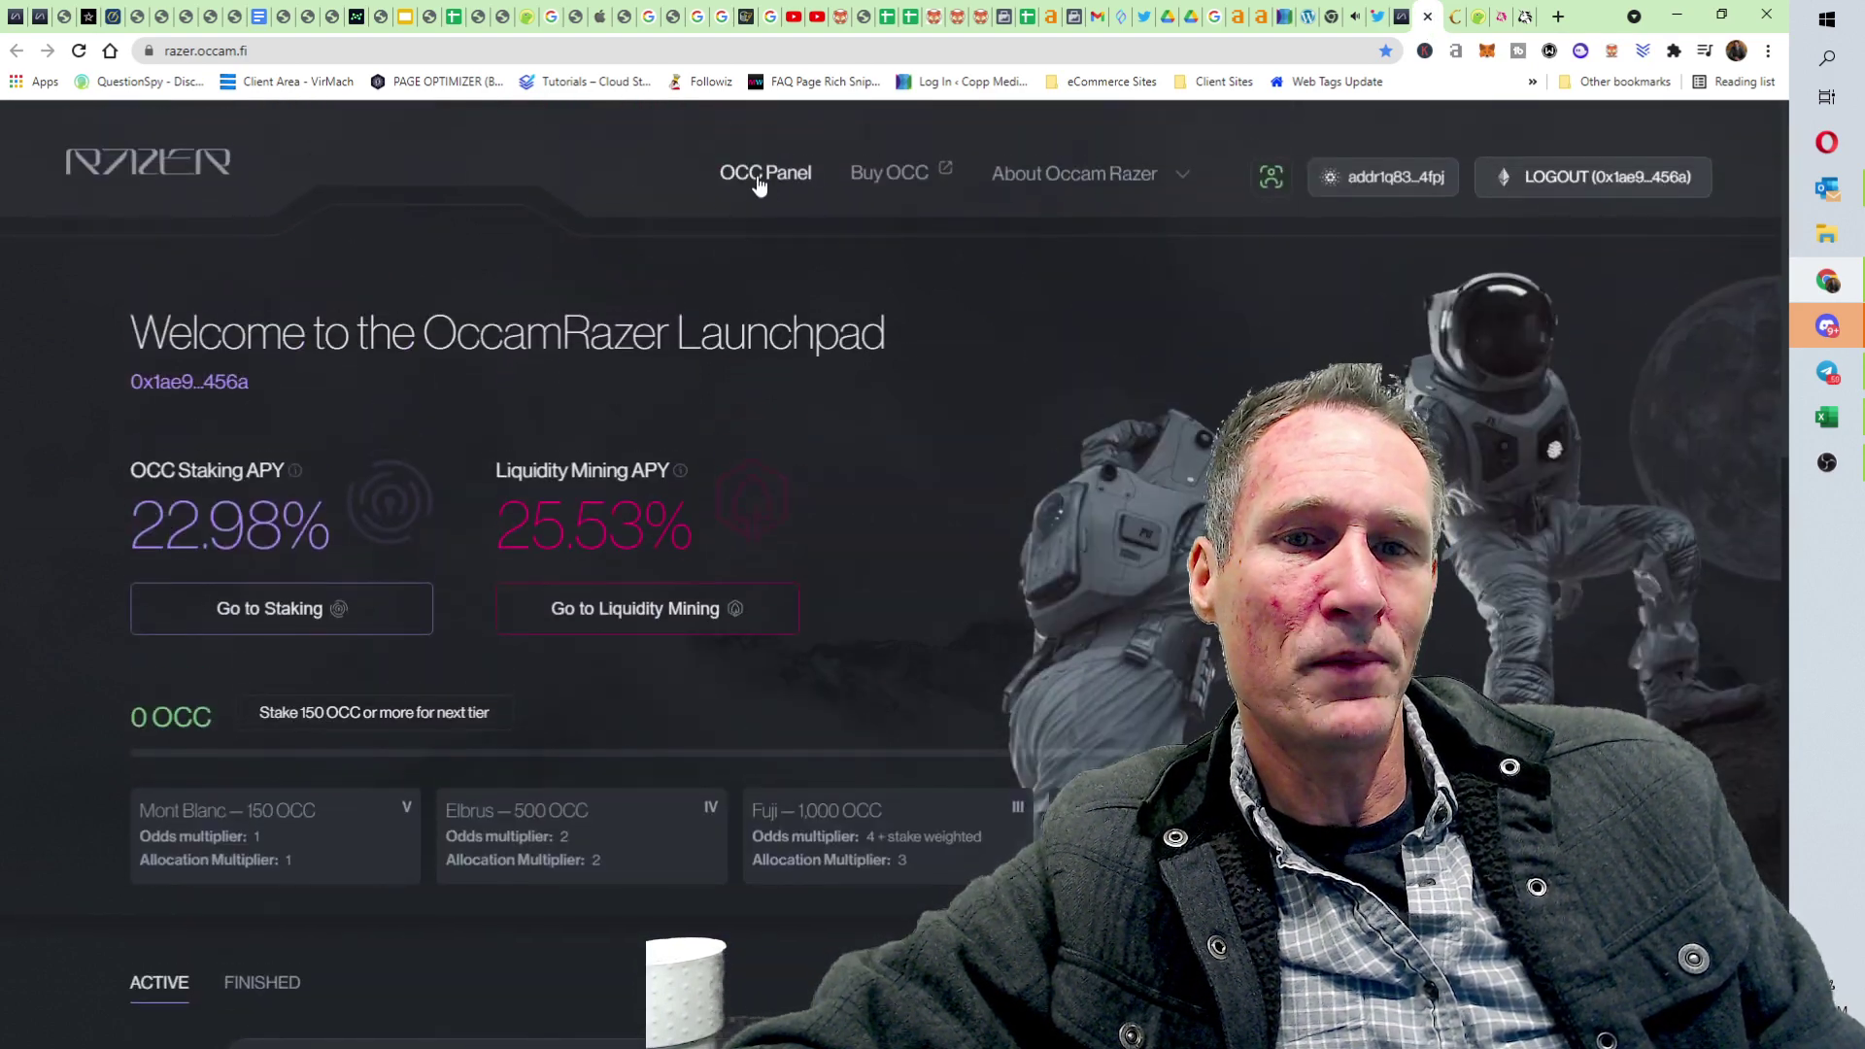
left_click(770, 178)
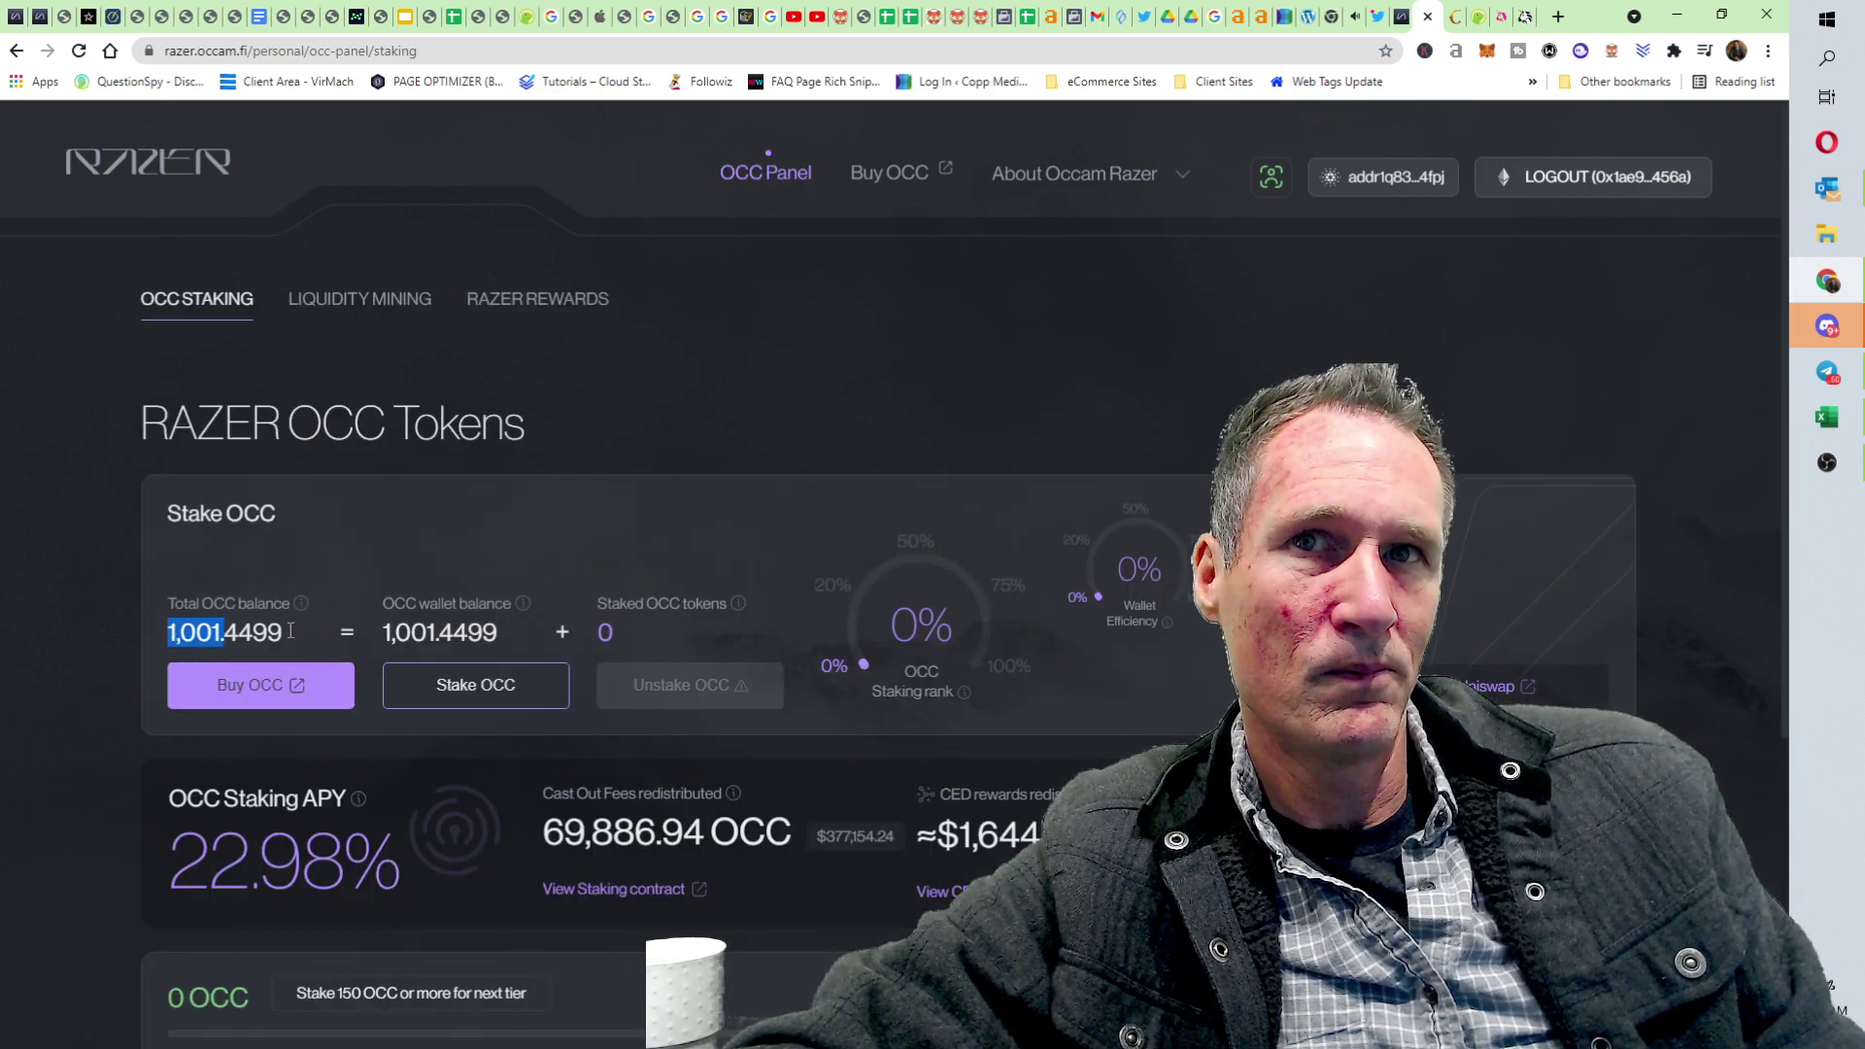
Step: Request staking of the maximum OCC wallet balance up to the MetaMask confirmation, then reject the transaction
left_click(497, 702)
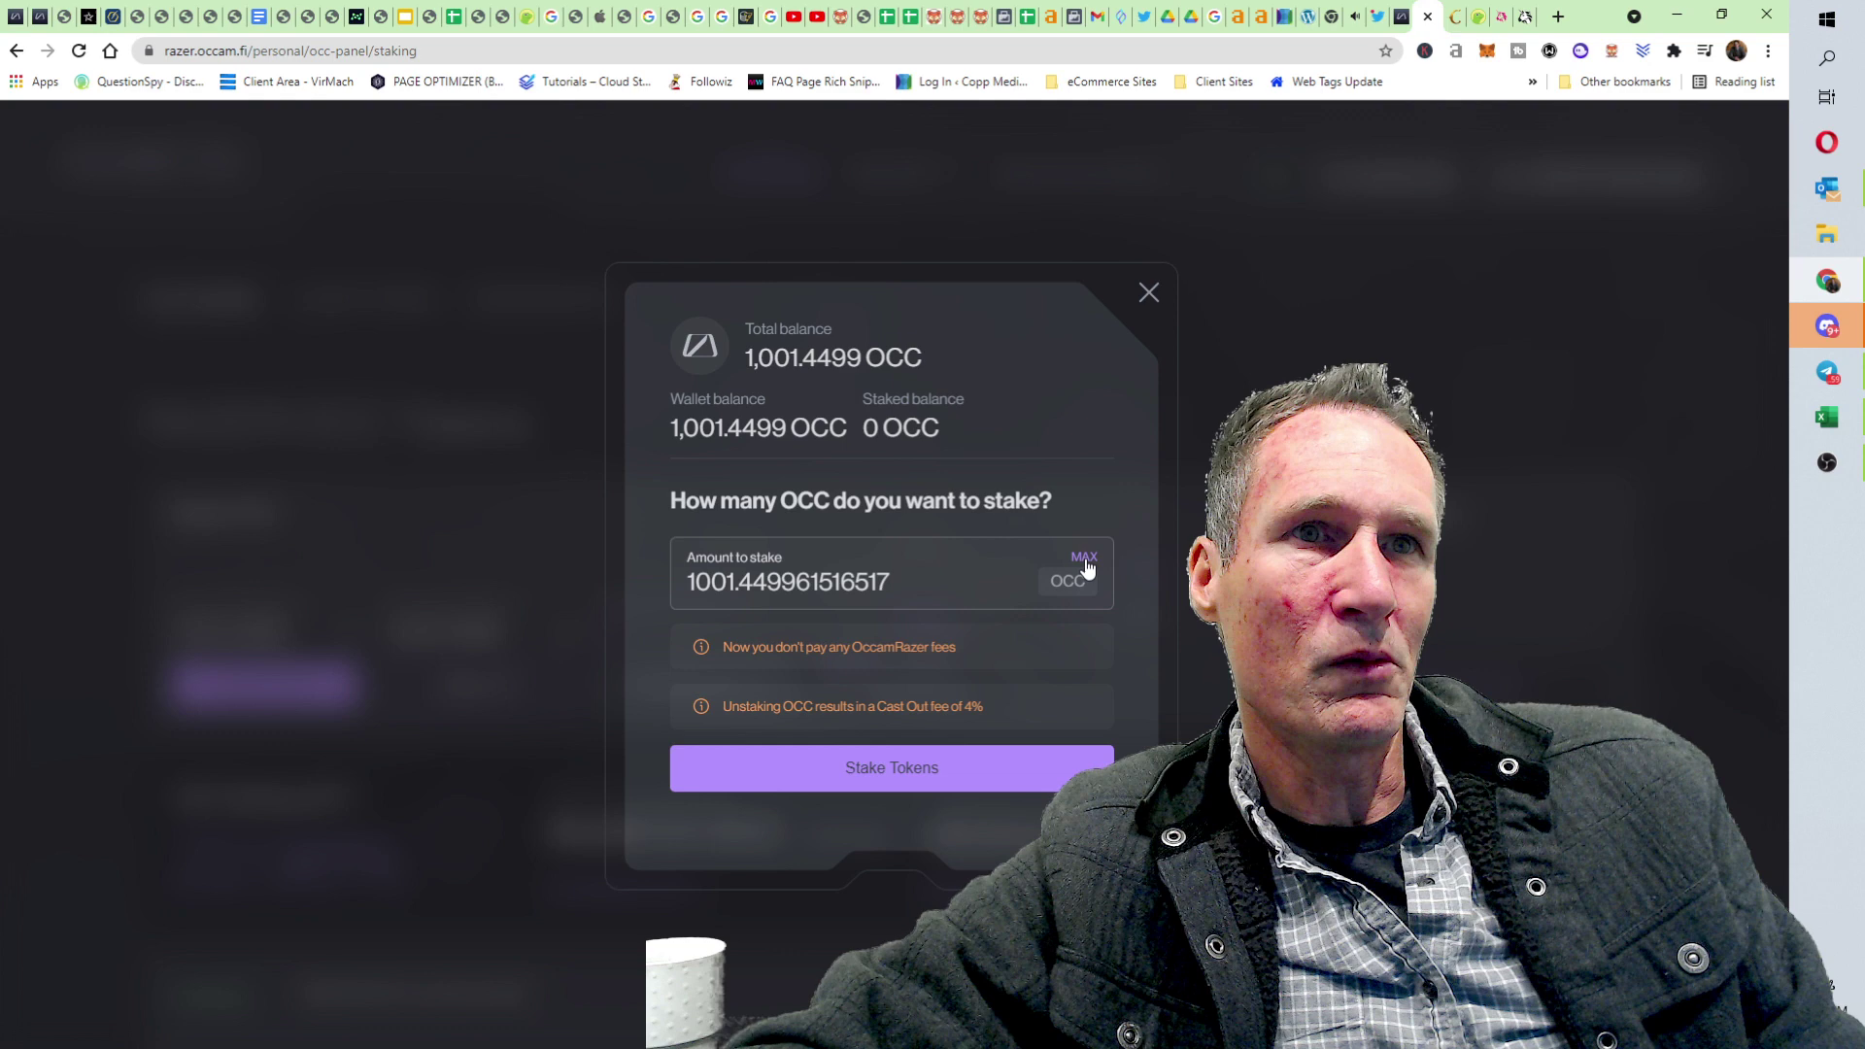
left_click(891, 780)
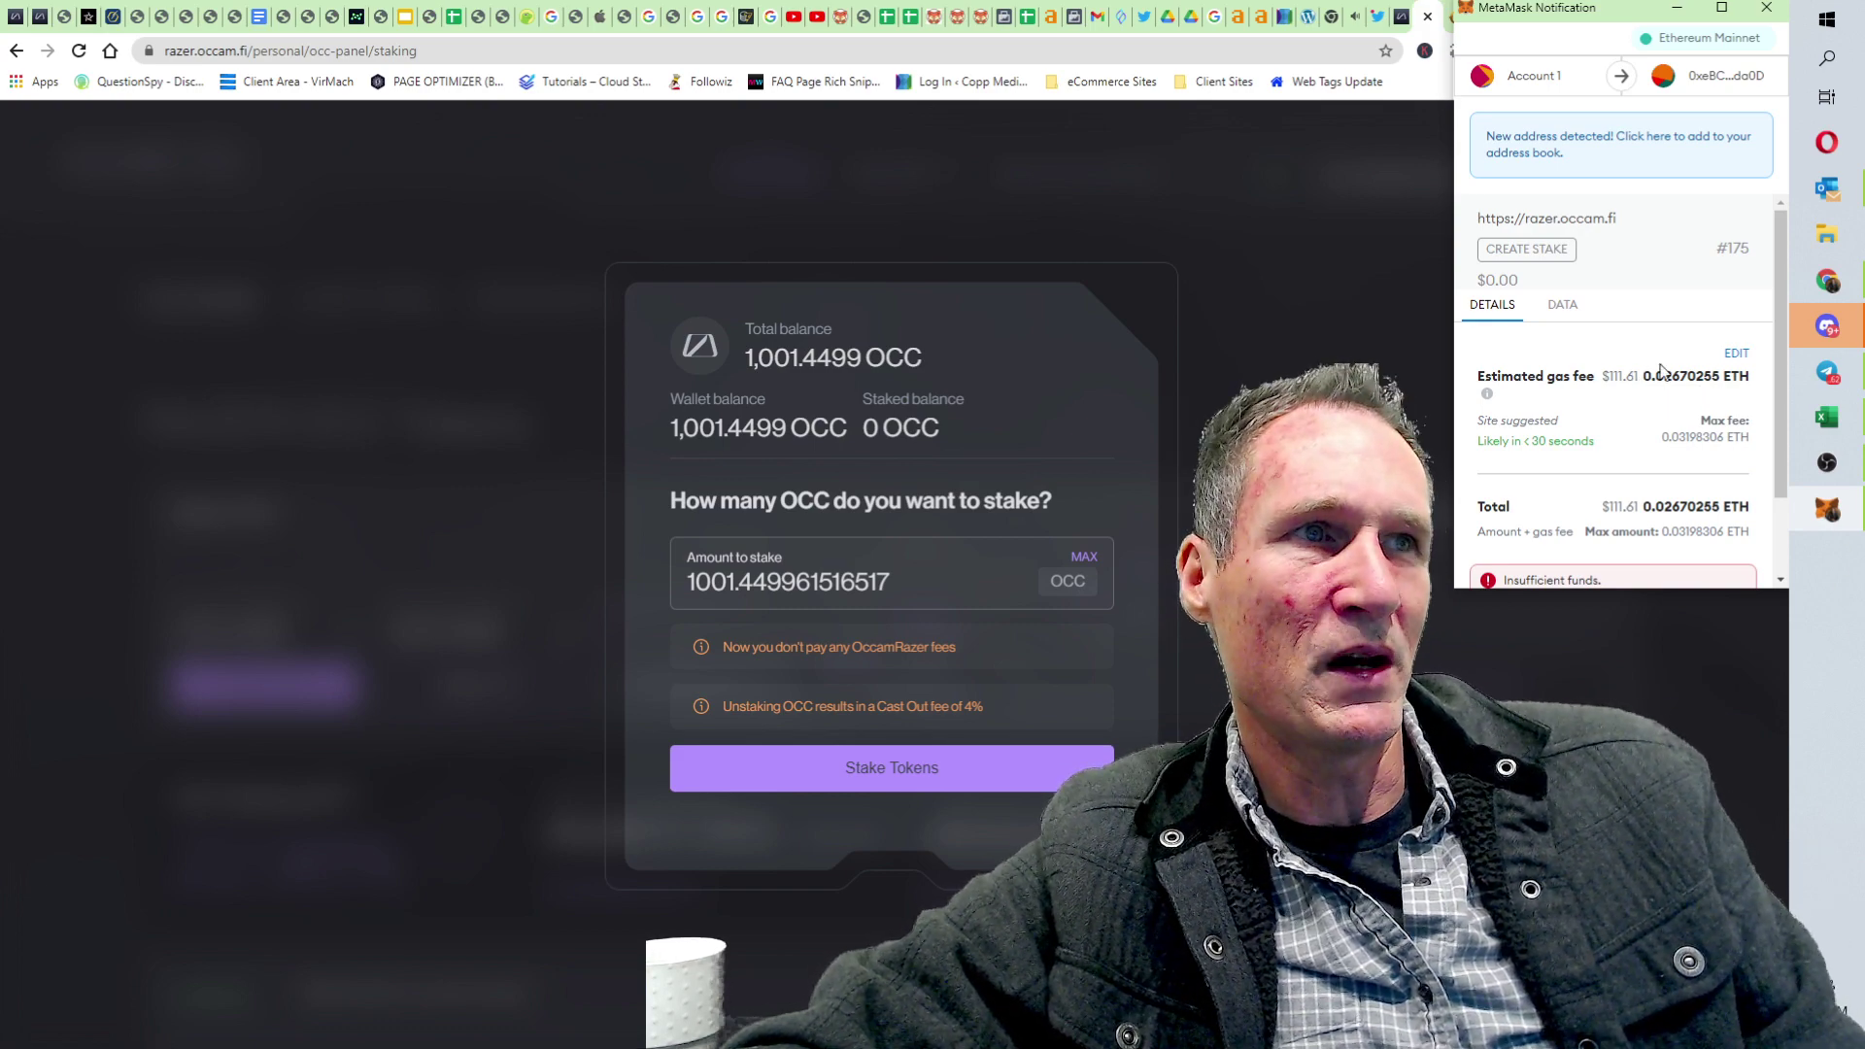
scroll(1632, 464, "down", 3)
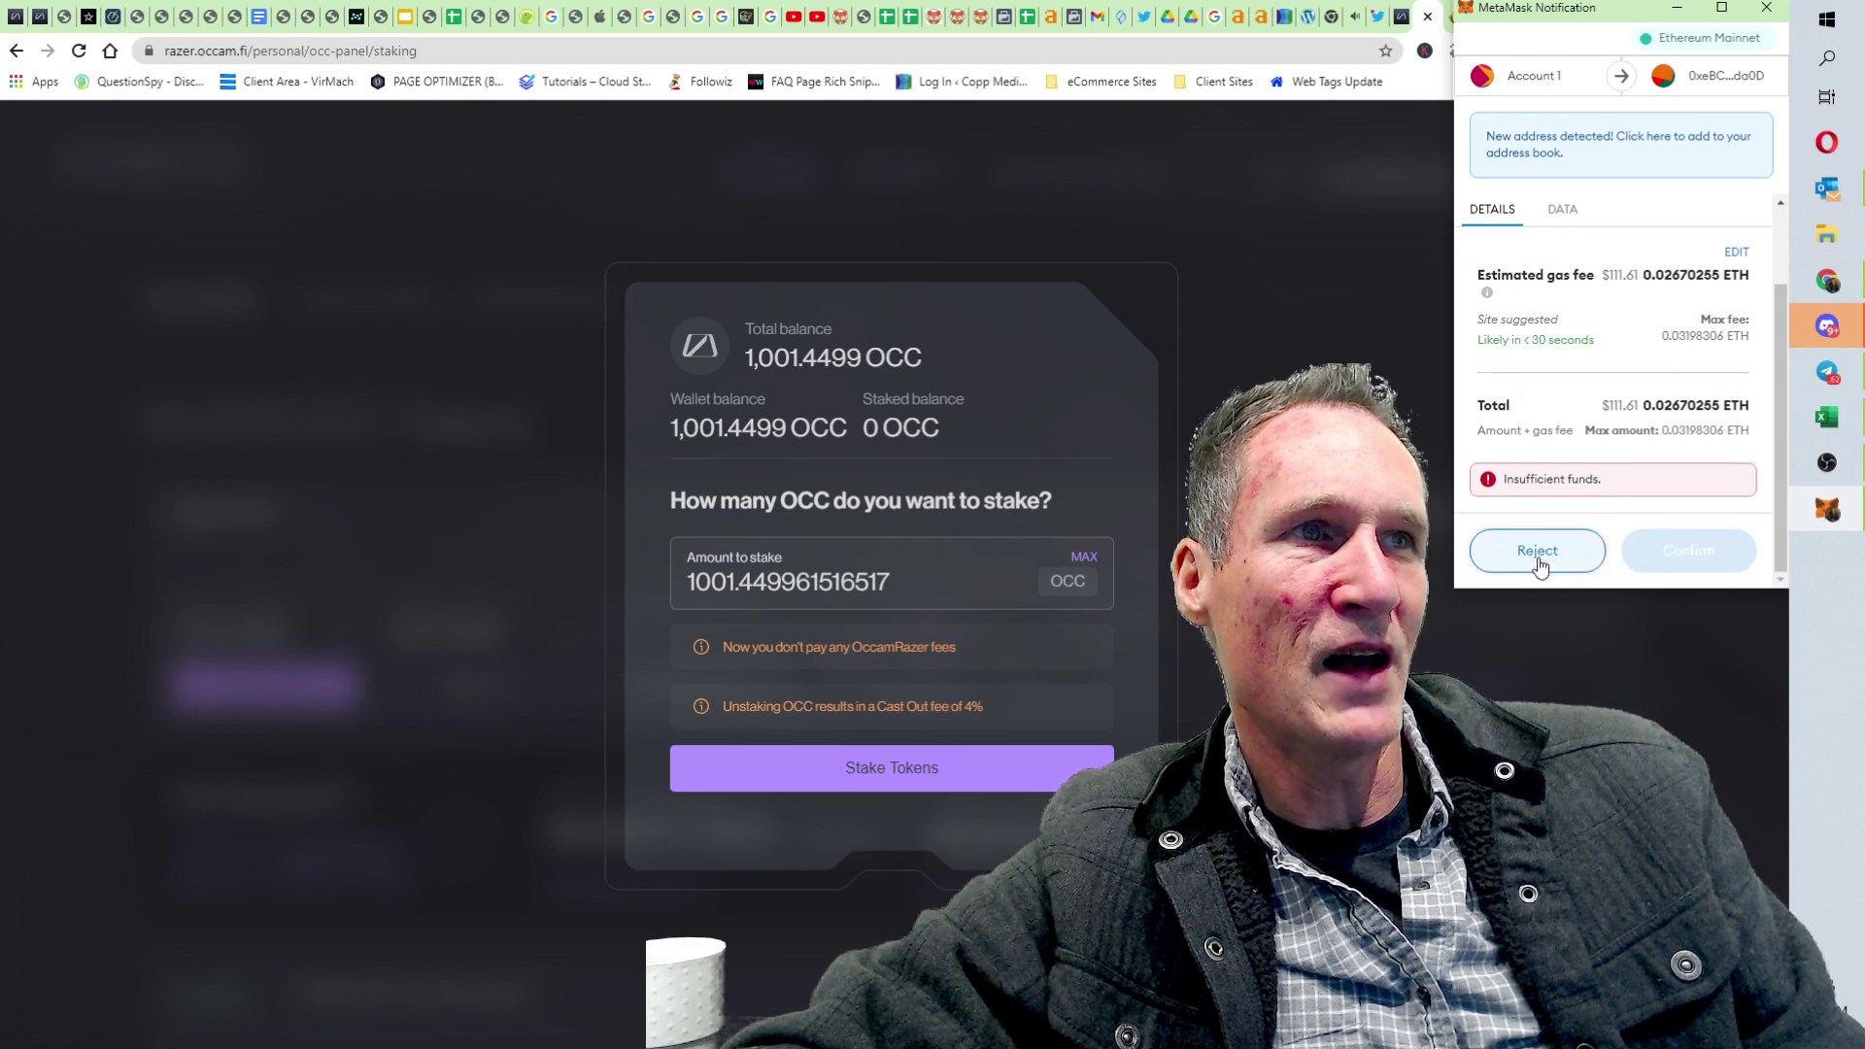
left_click(1540, 550)
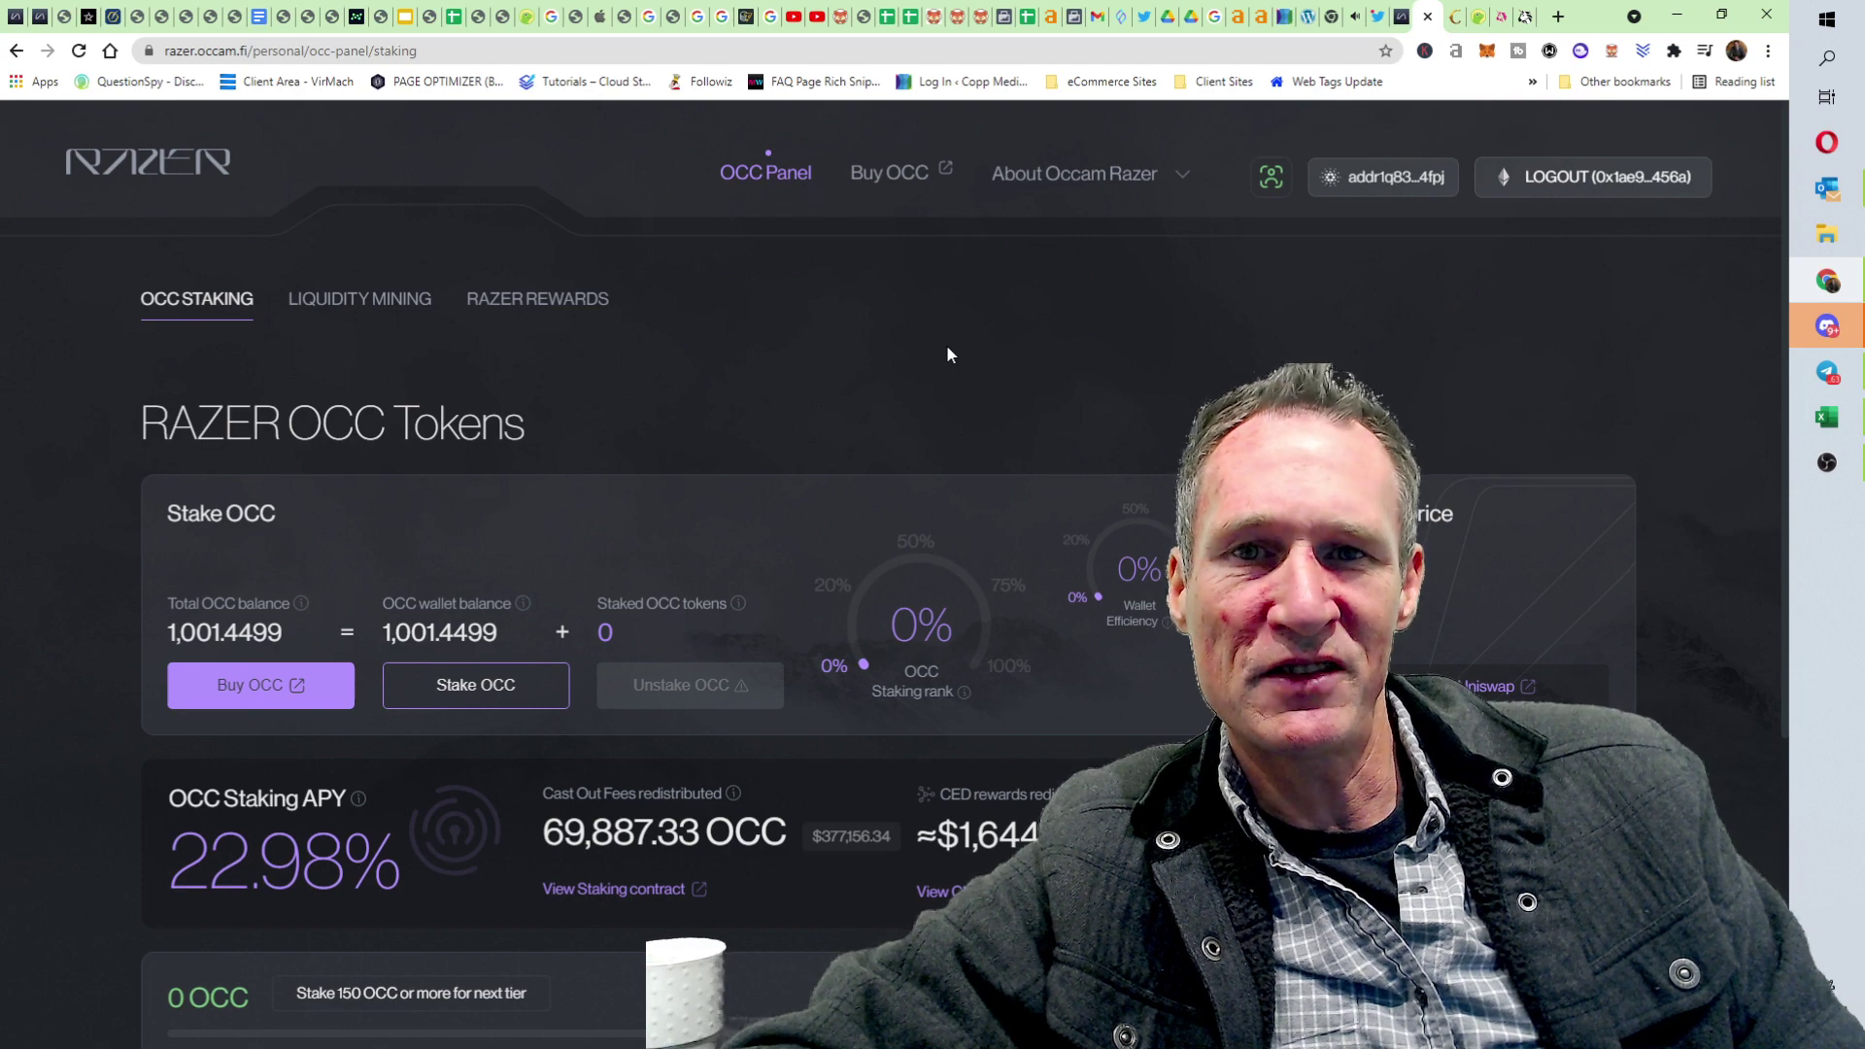
Step: Review the OCC staking statistics, including the explanation of how cast-out fees are redistributed
scroll(929, 503, "down", 2)
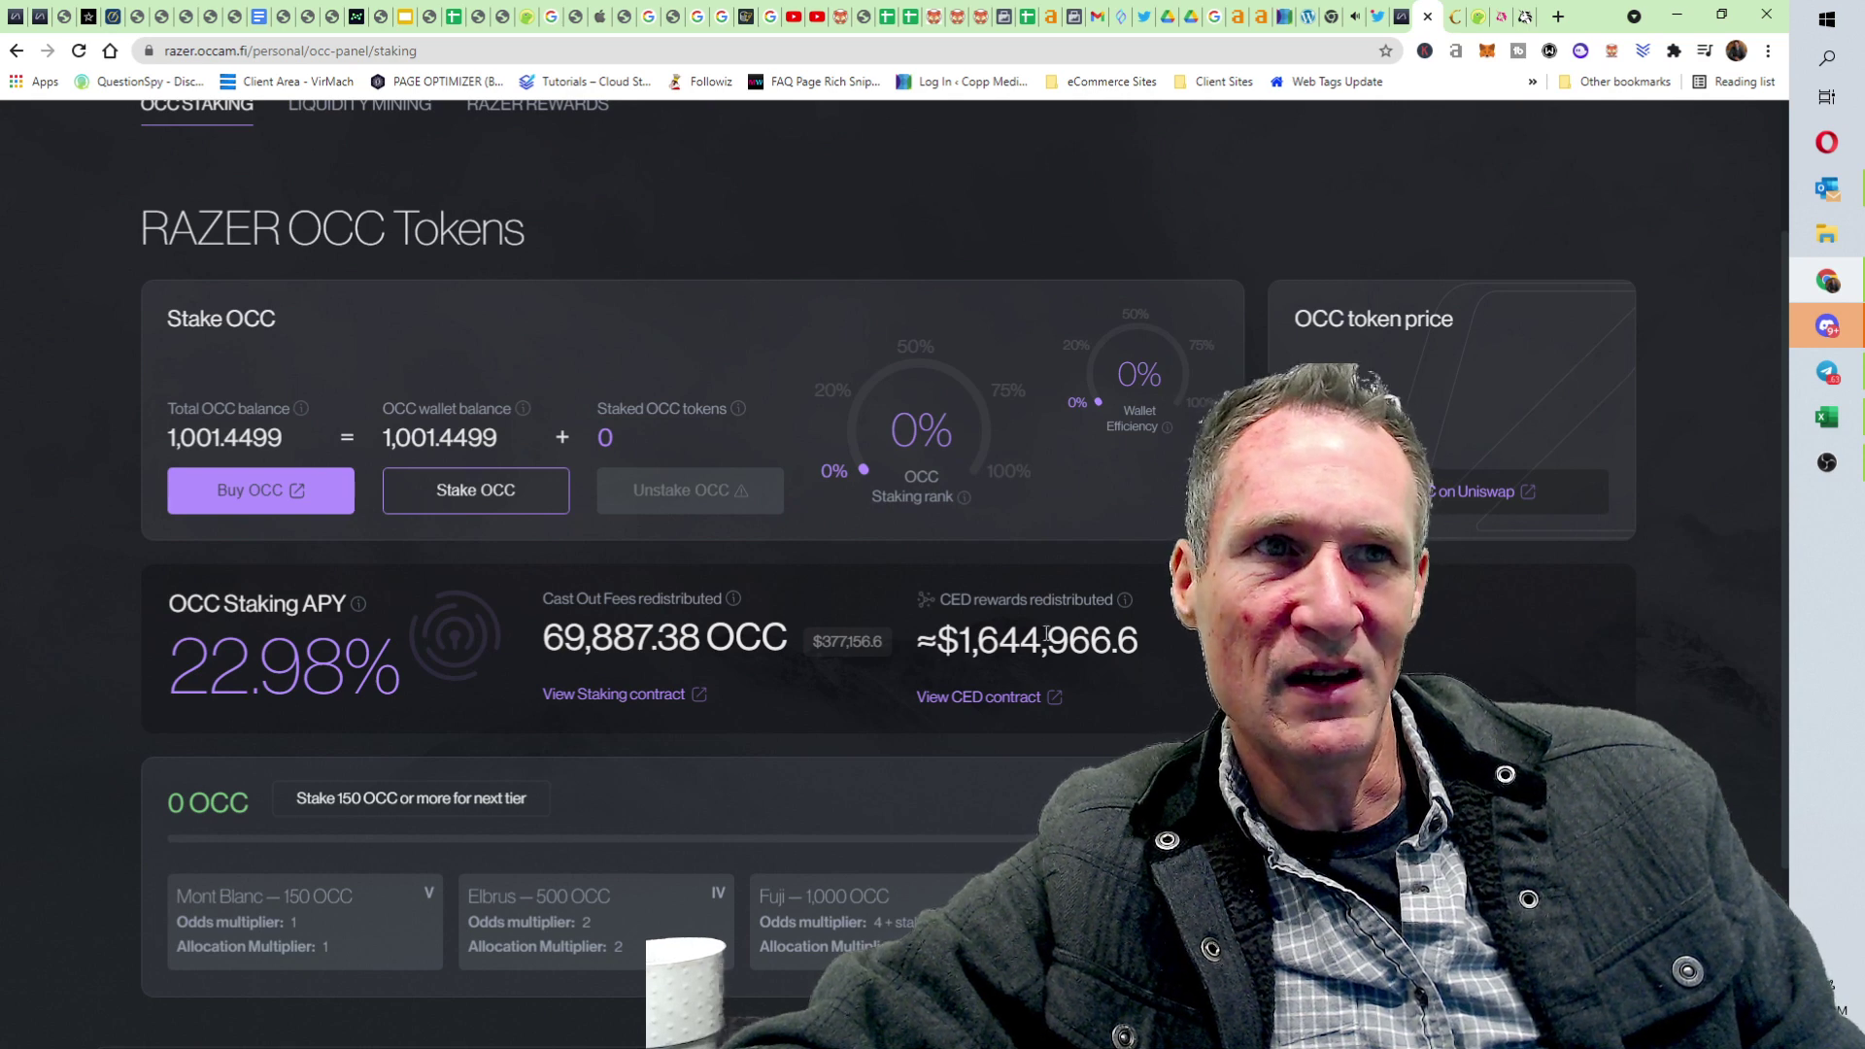
left_click_drag(563, 637, 698, 633)
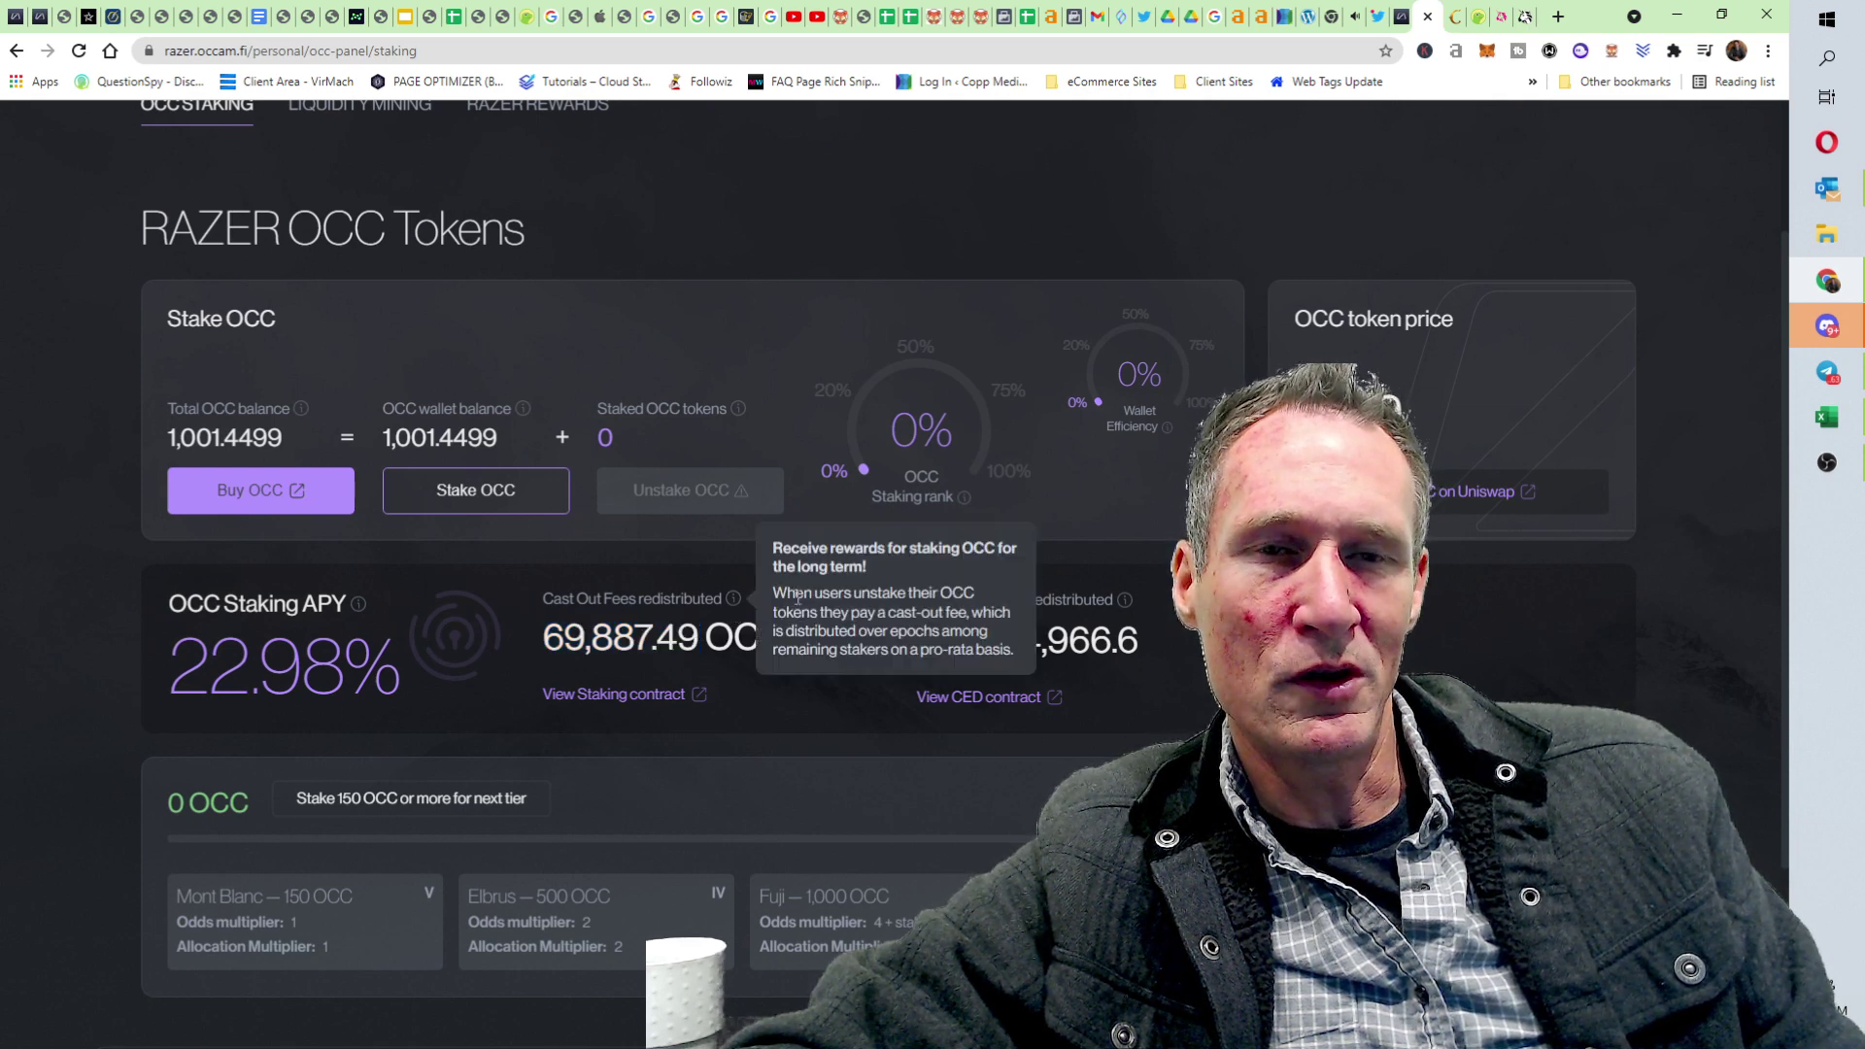
scroll(525, 486, "up", 2)
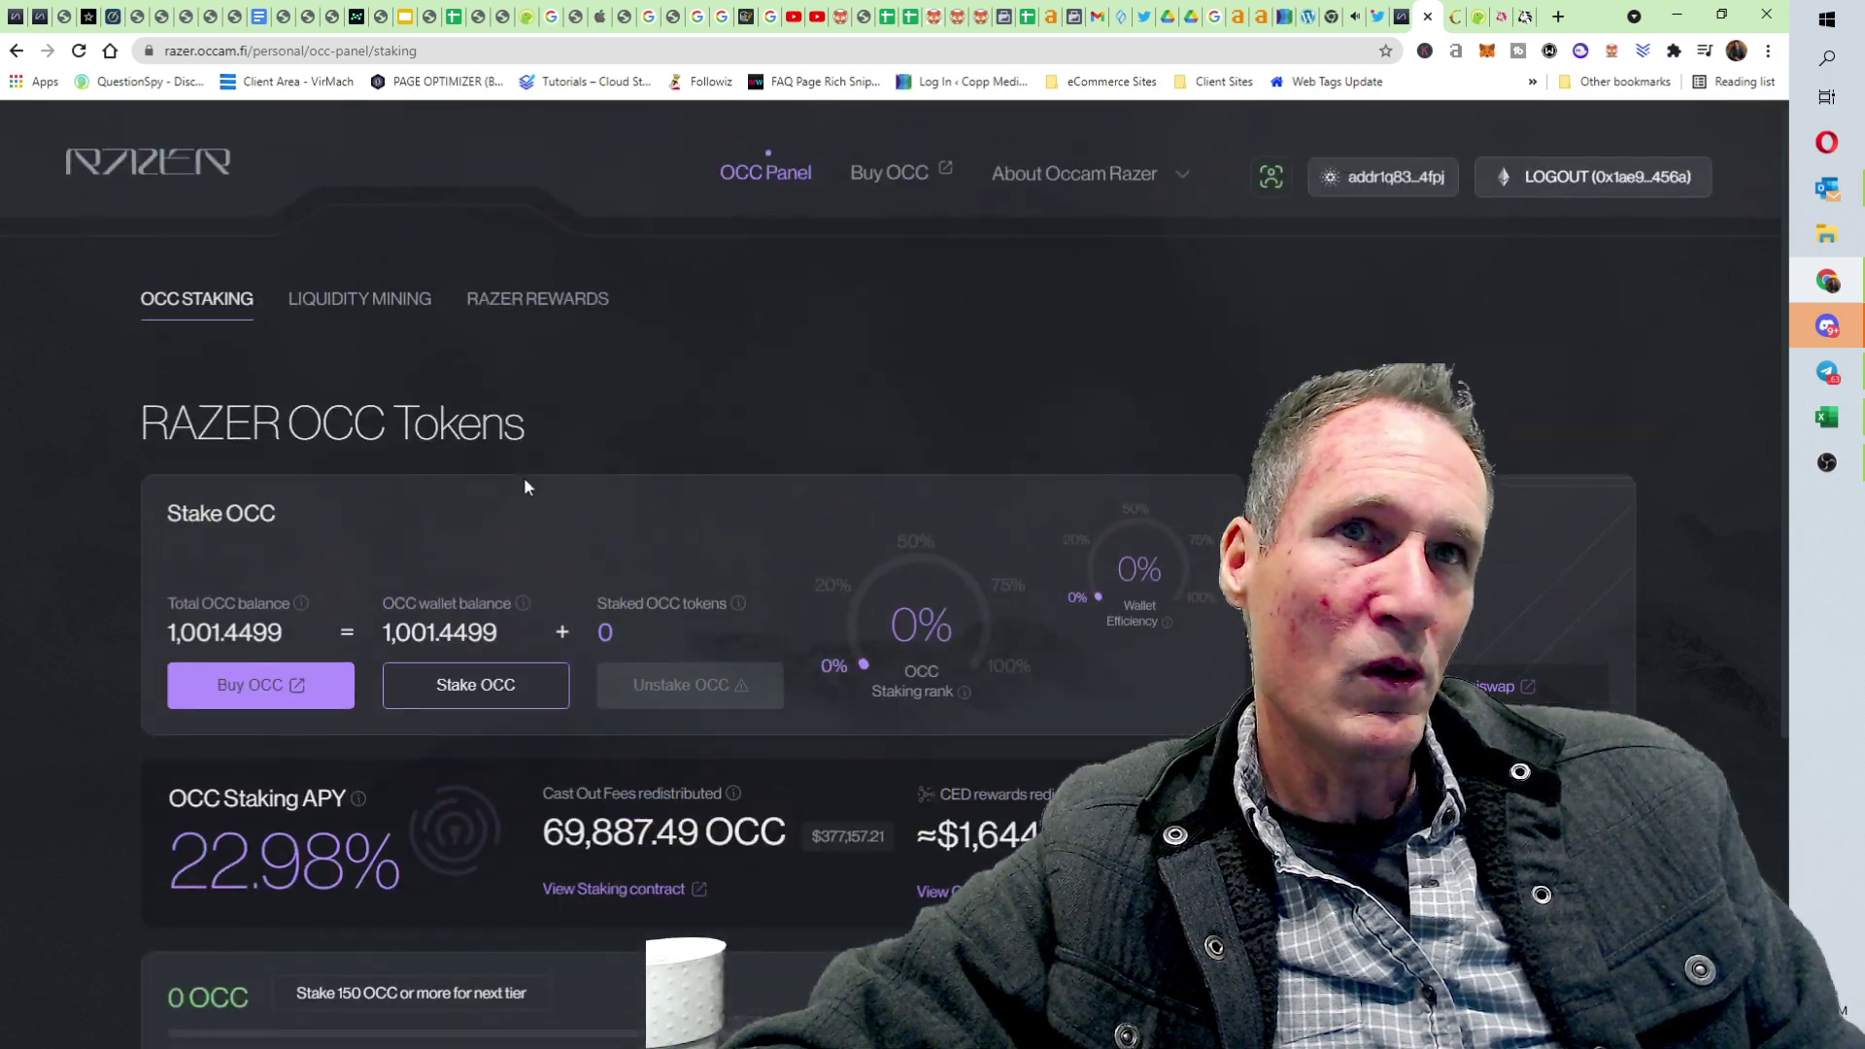
Step: Open Razer Rewards and review the cast-out fee redistribution rewards and the list of available CED rewards
left_click(540, 301)
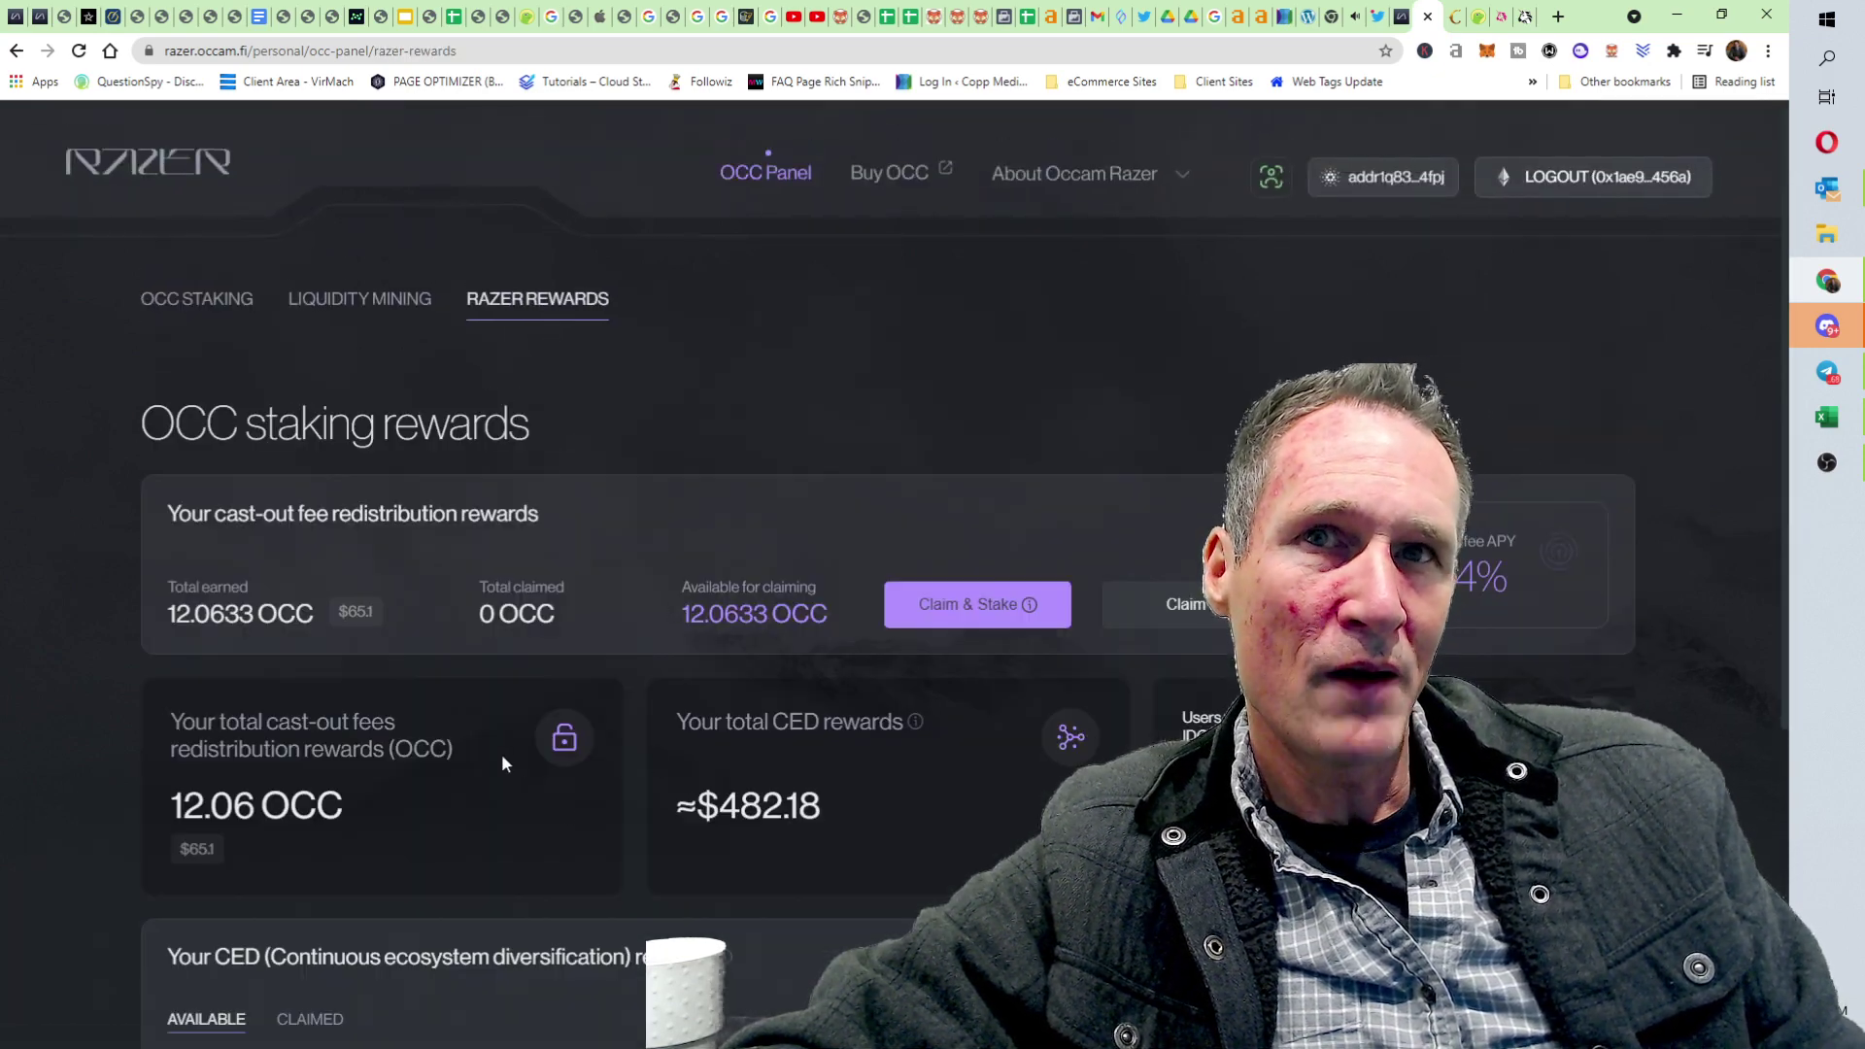
double_click(175, 808)
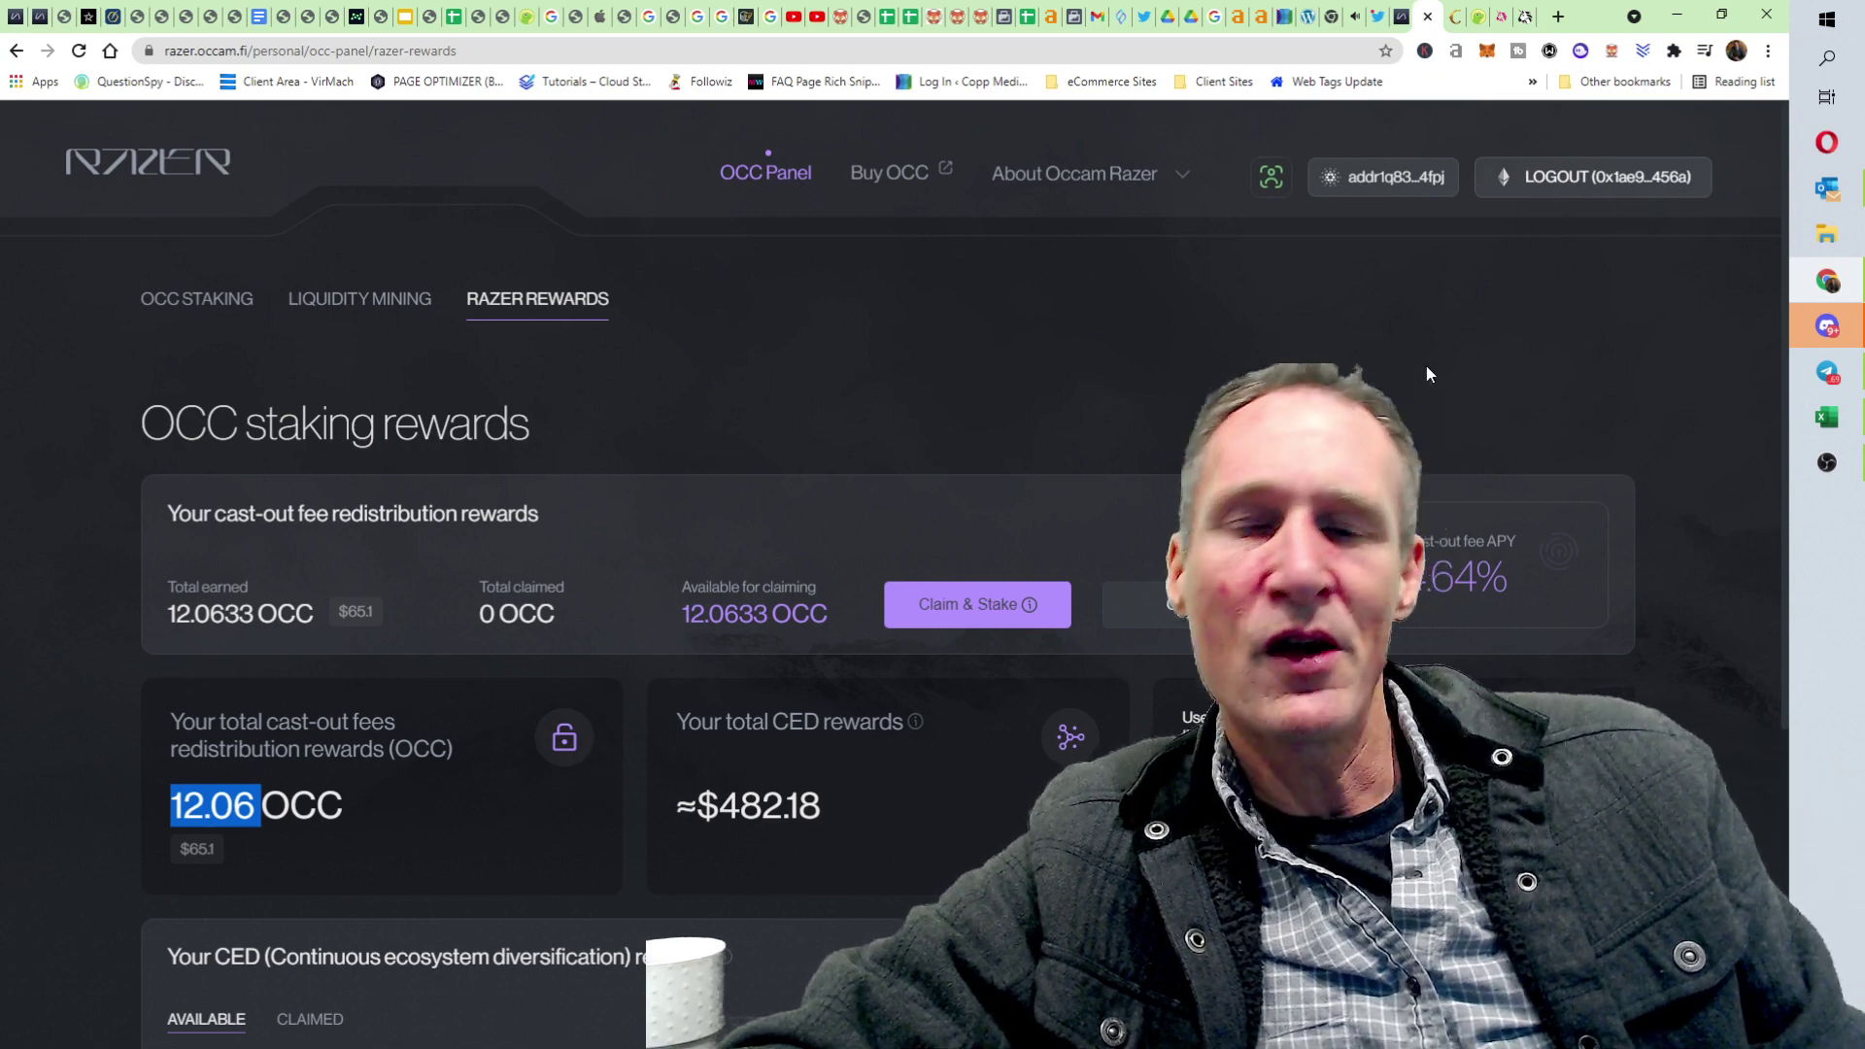
scroll(1451, 447, "down", 3)
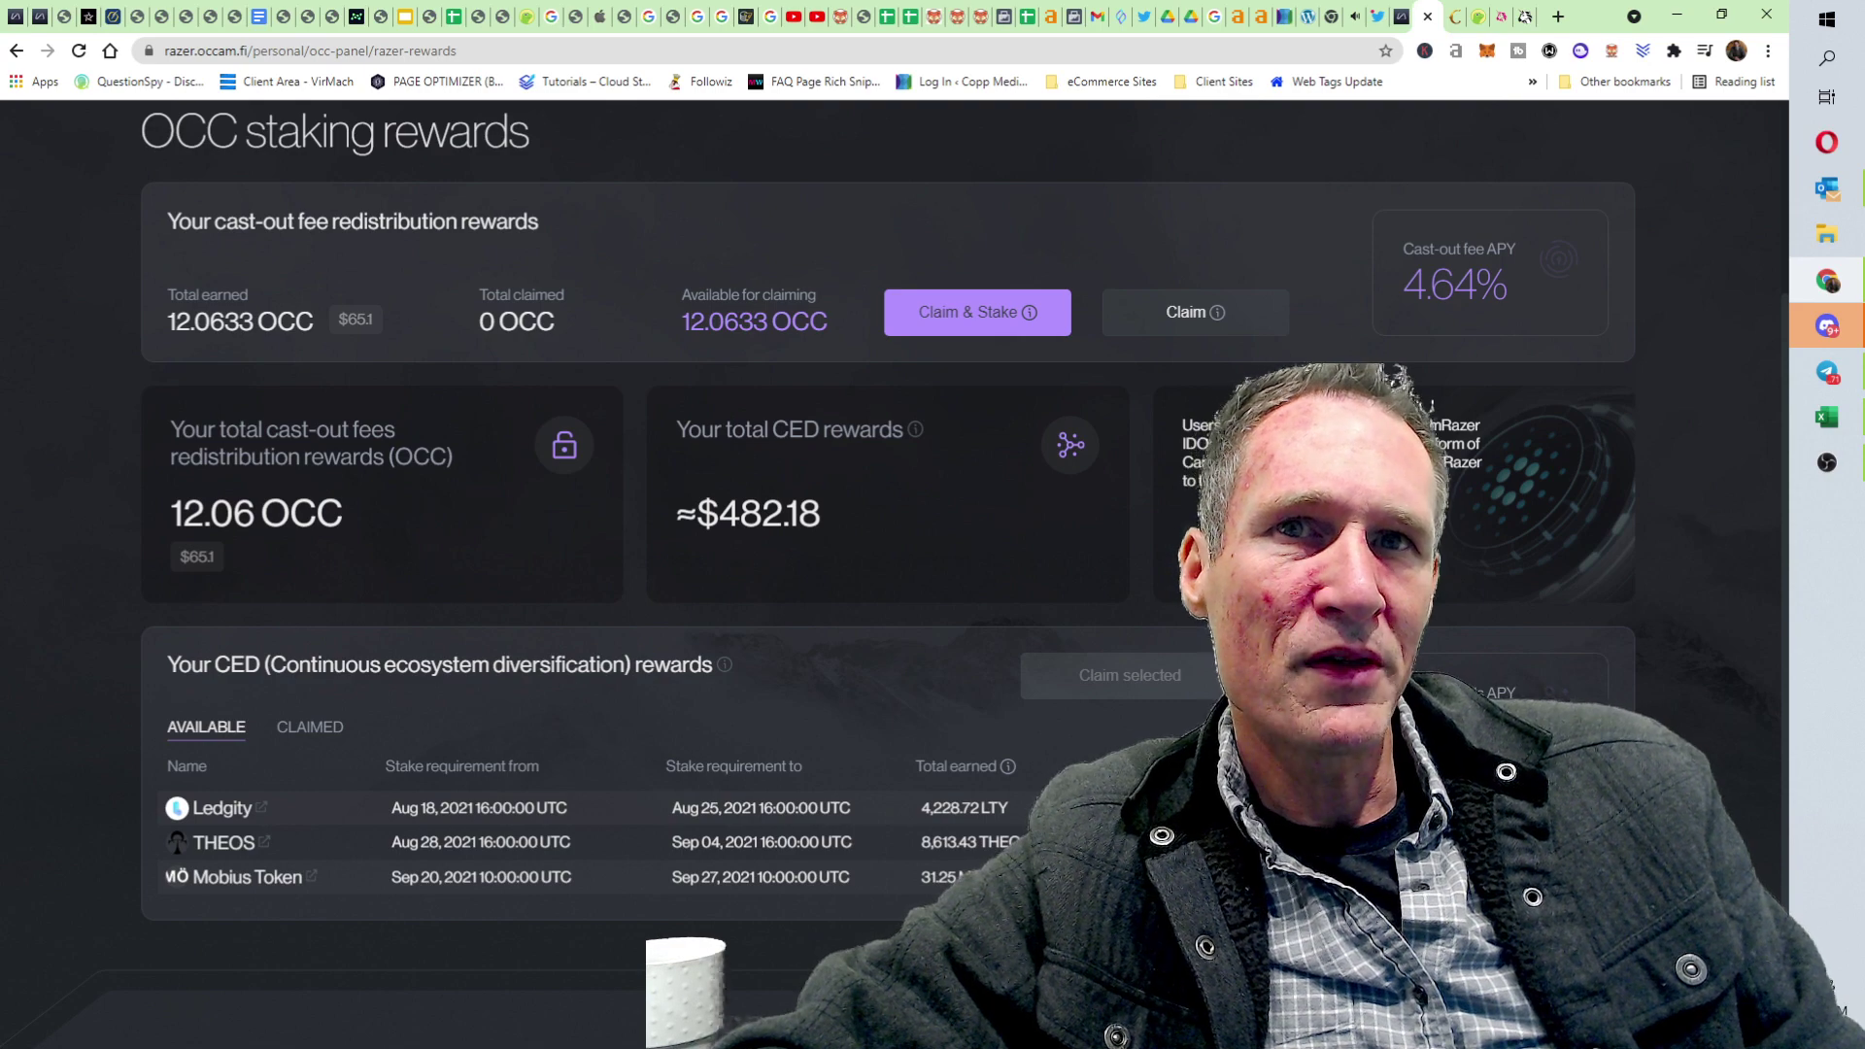
scroll(1355, 328, "down", 3)
scroll(1354, 329, "up", 4)
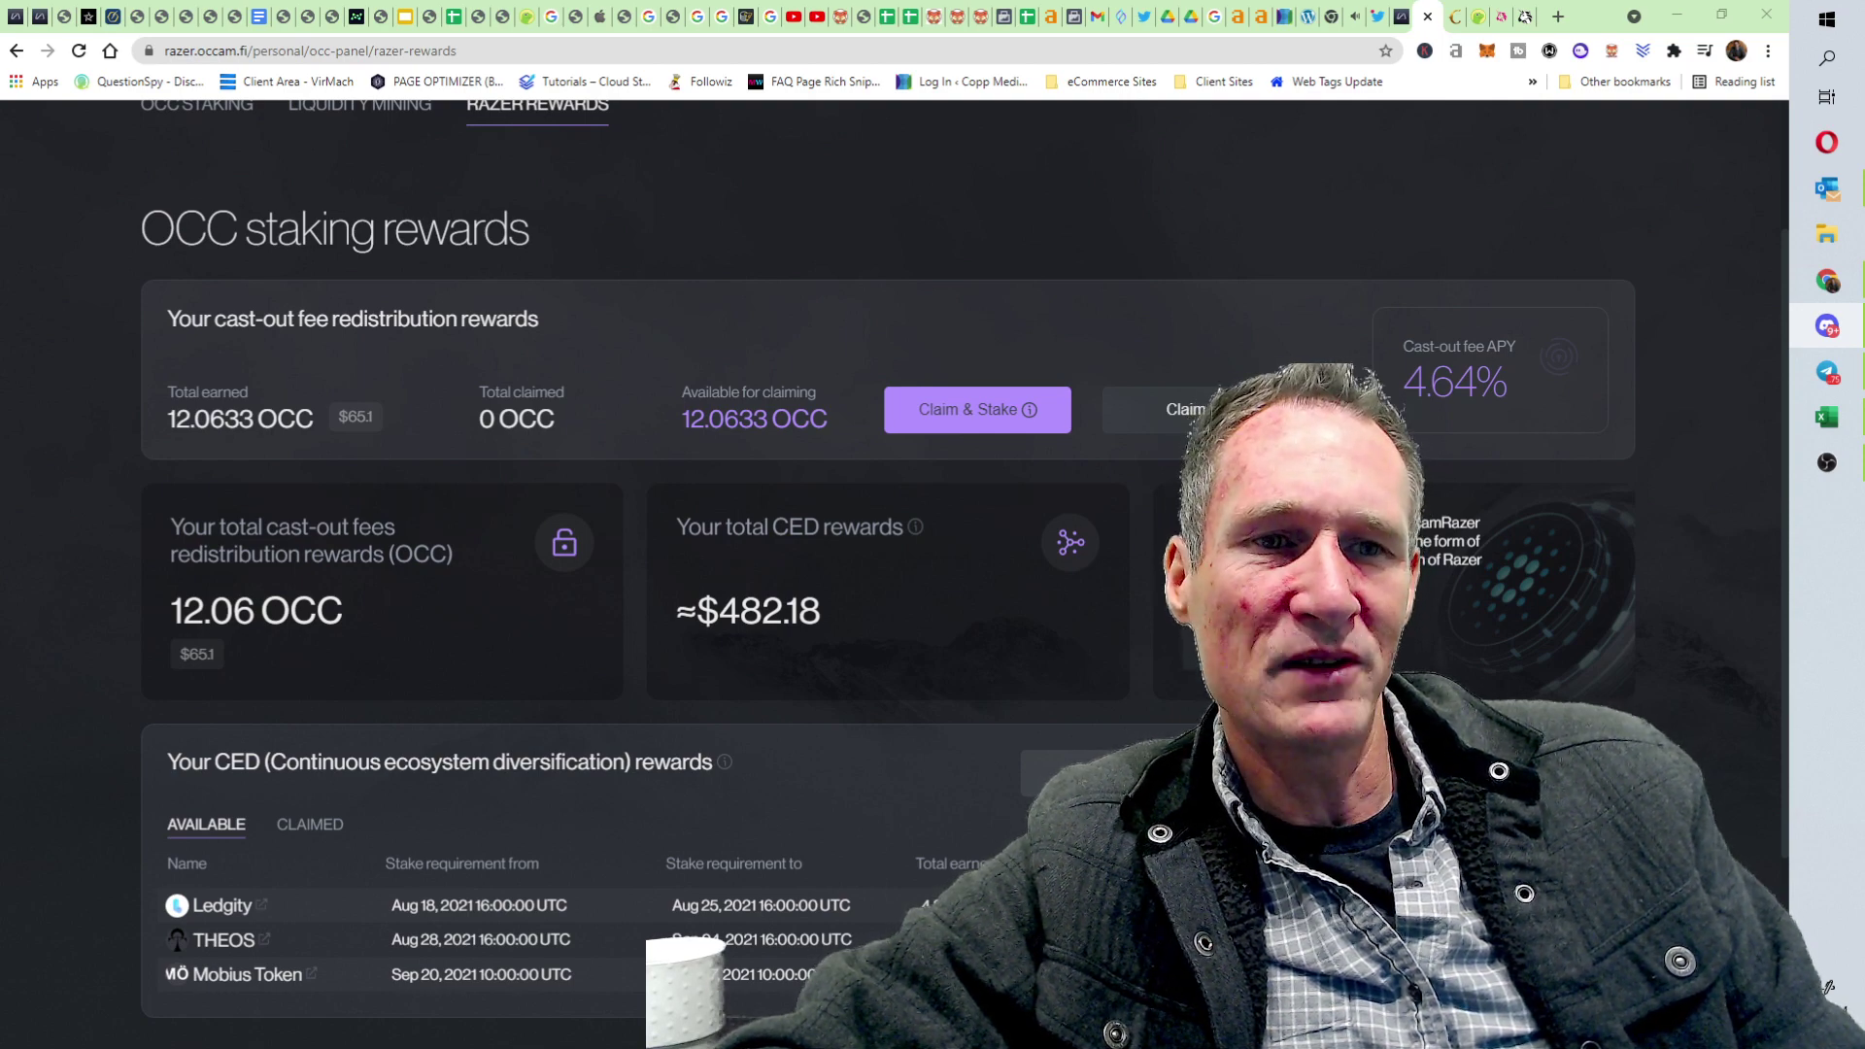
Step: Switch to Discord, view the account's status options, and minimize Discord to return to the rewards page
left_click(1828, 325)
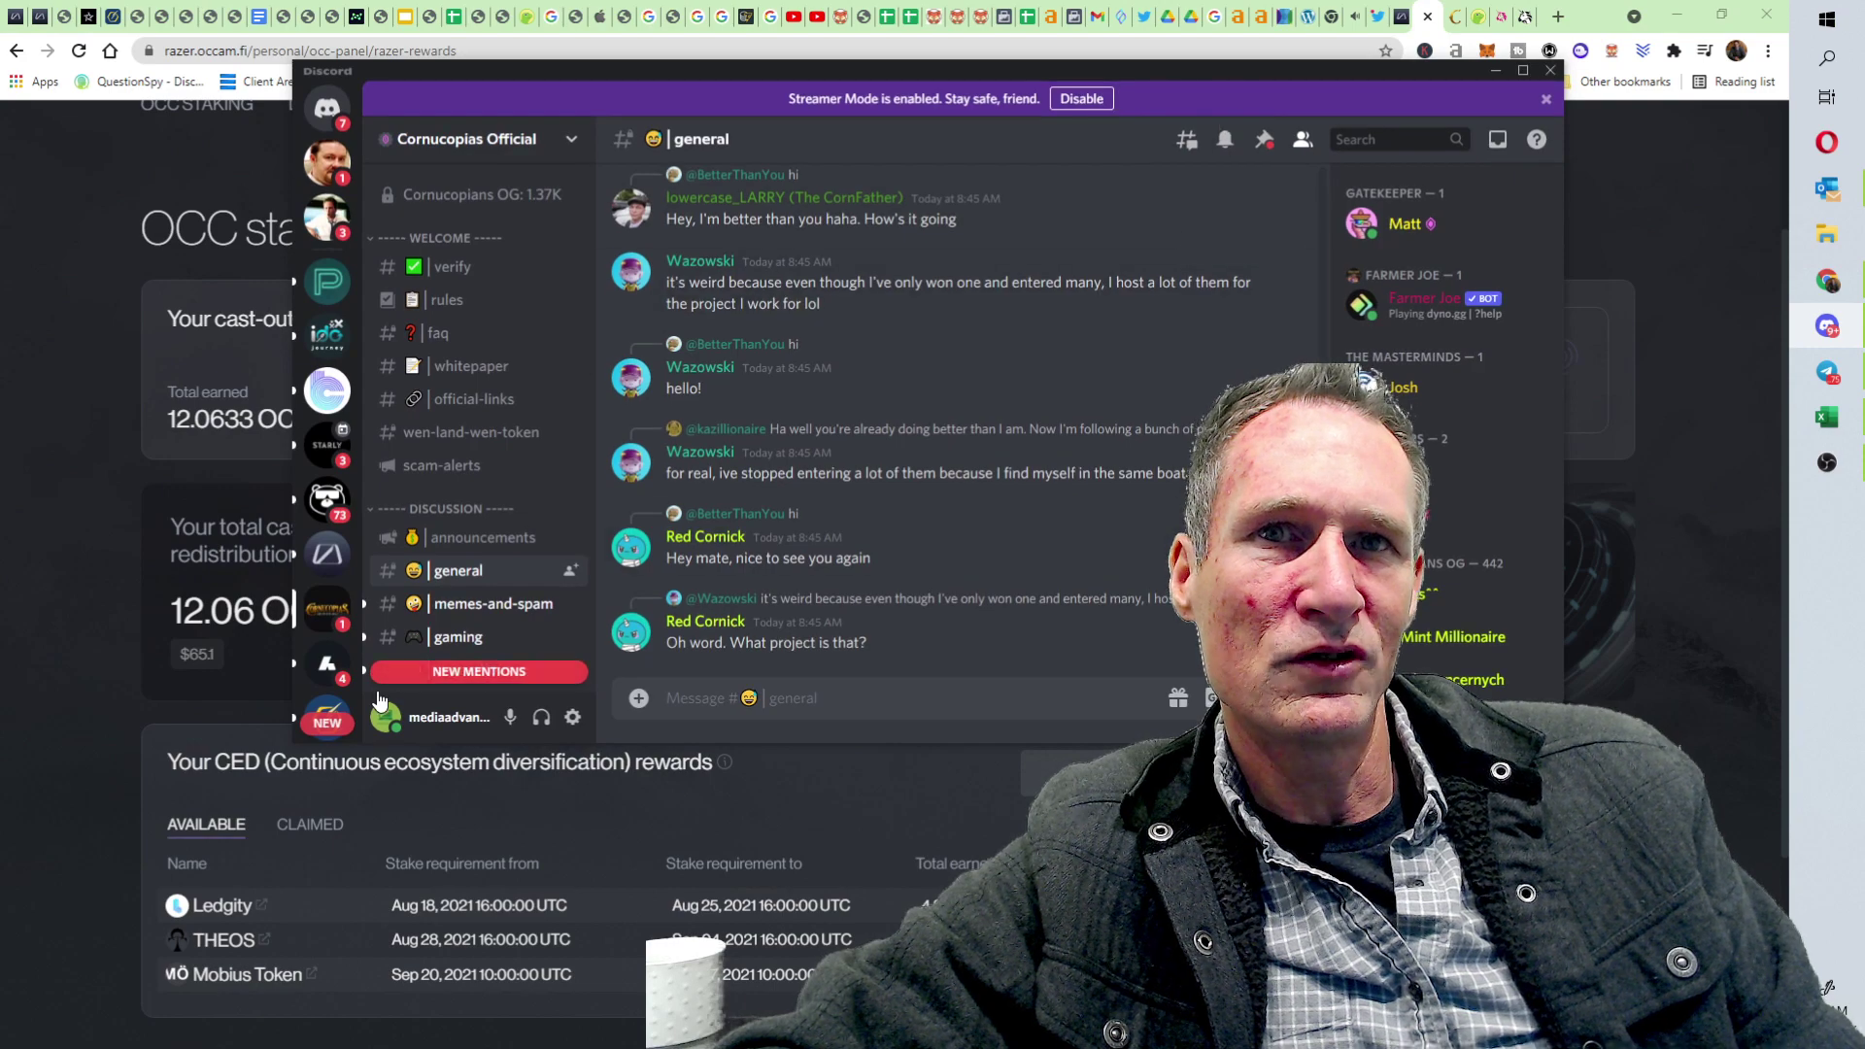
left_click(385, 720)
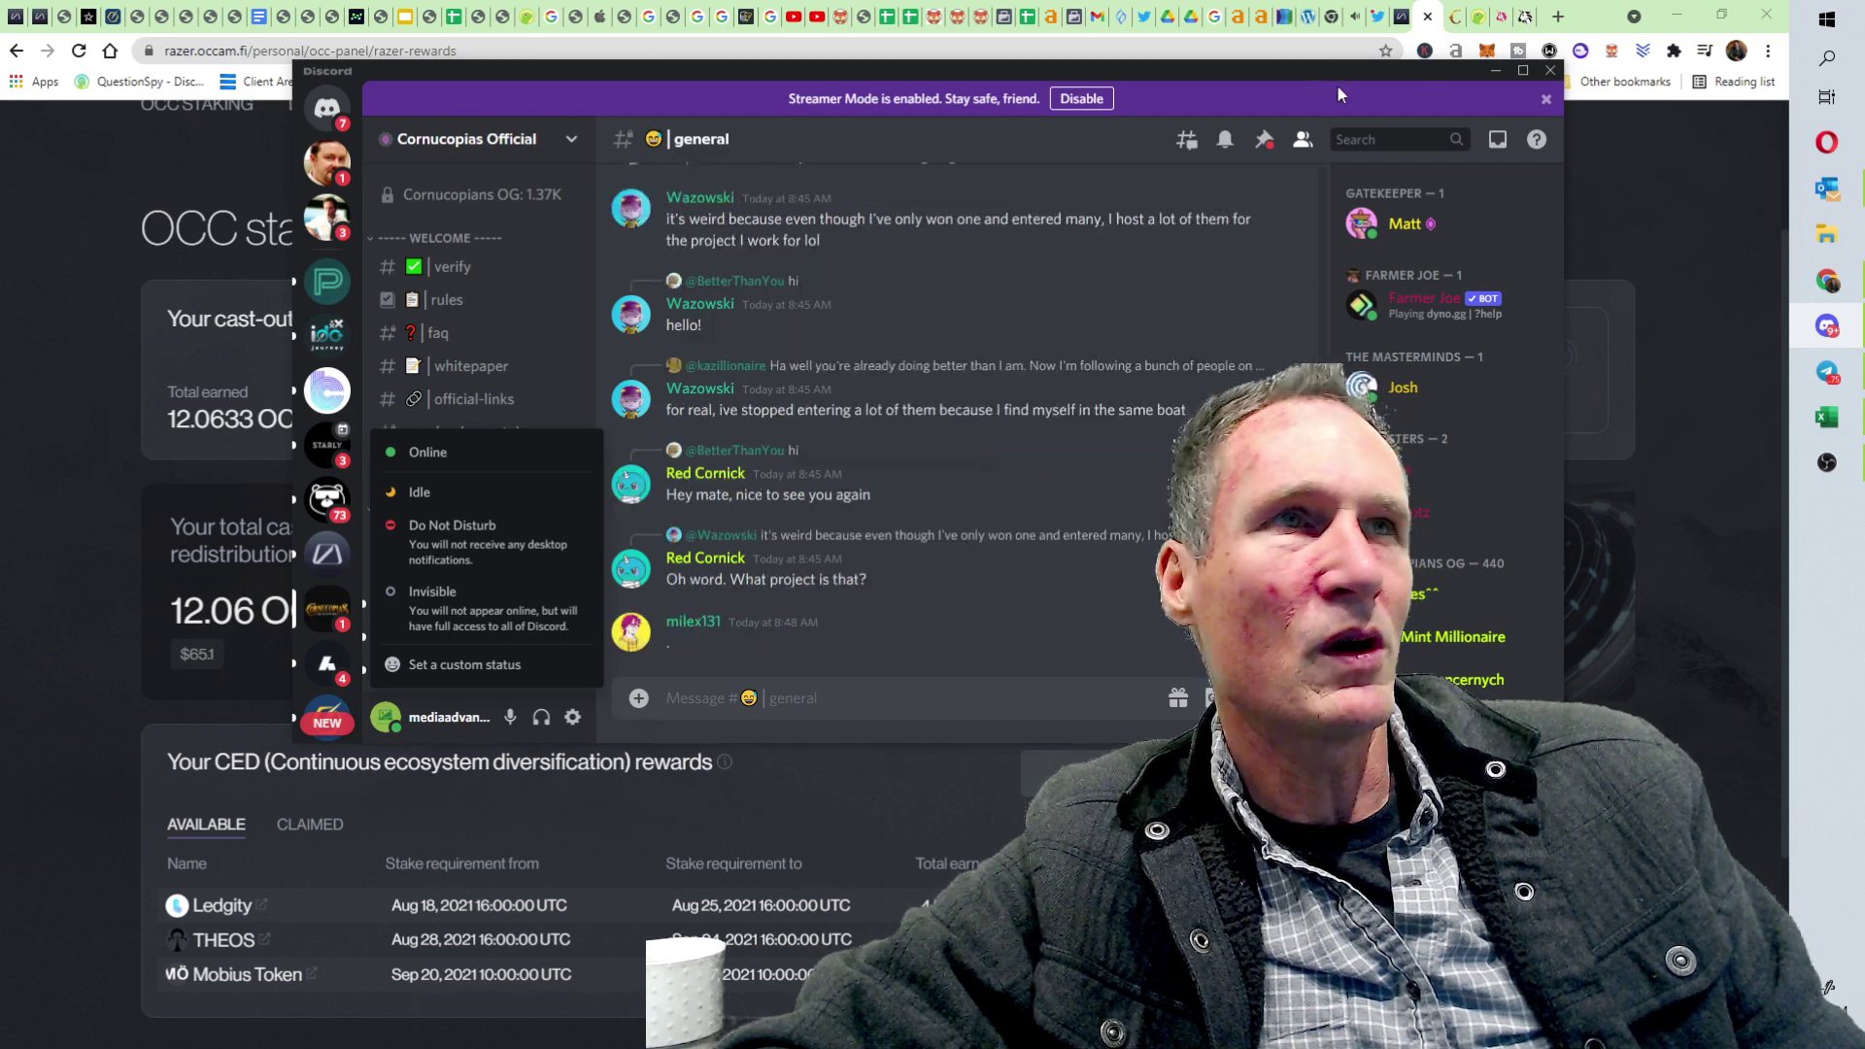
left_click(1495, 74)
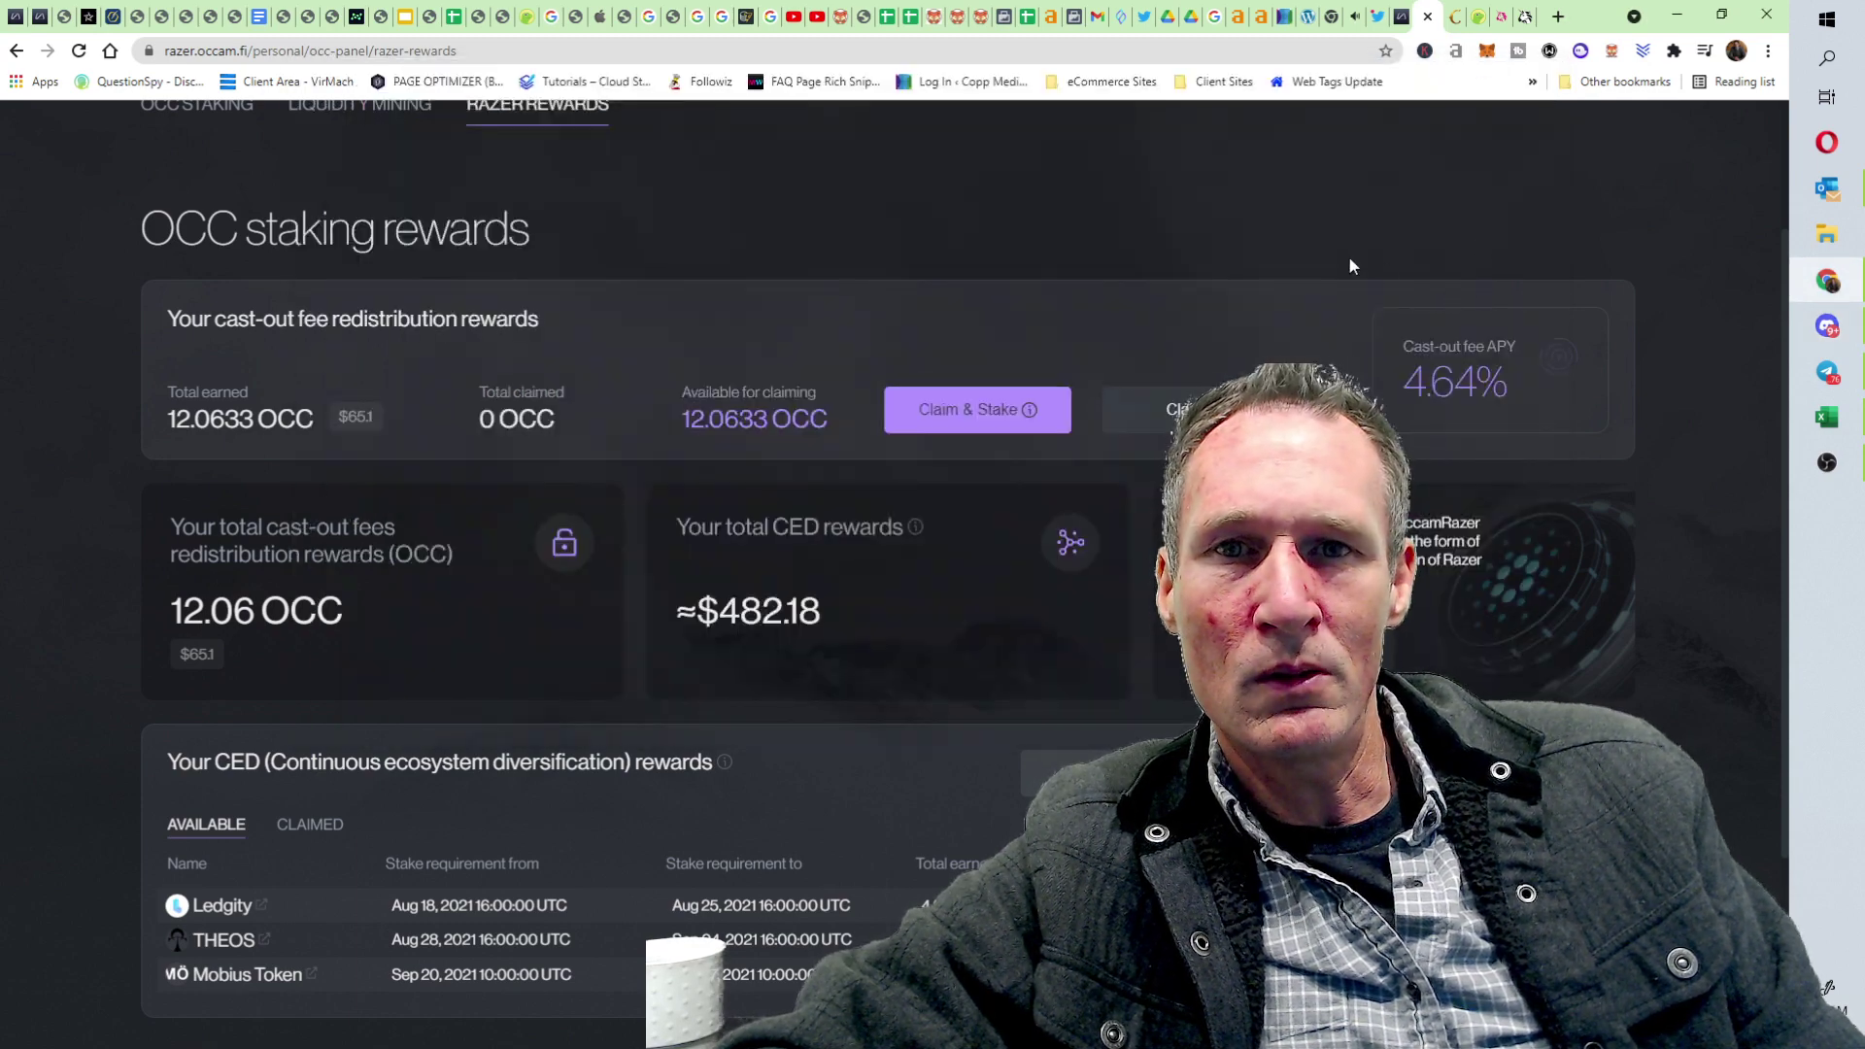